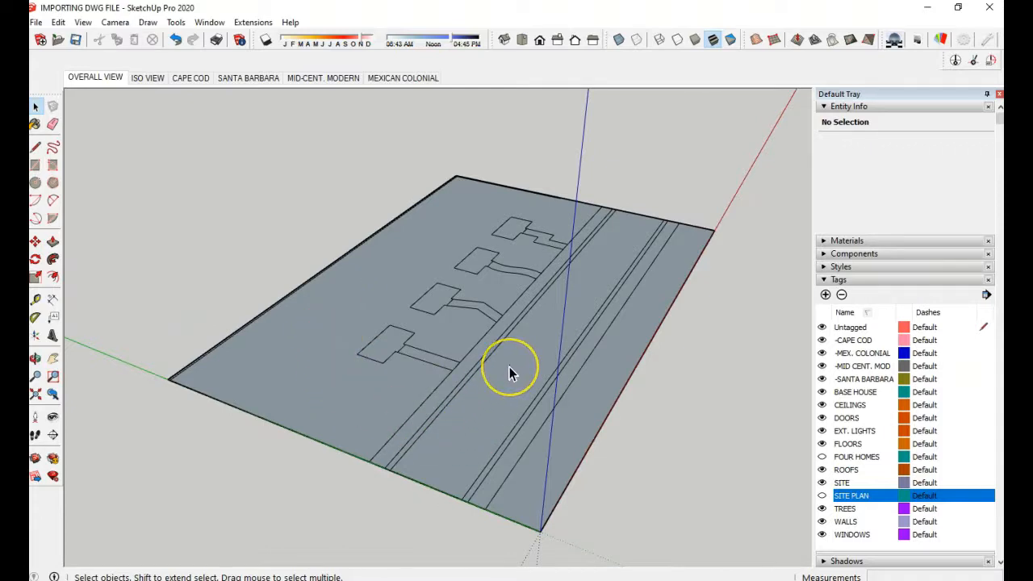
Step: Open the site group for editing and push the large lawn face around the house pads and driveways down 2"
{"action": "middle_click_drag", "start_coordinate": [517, 406], "coordinate": [544, 380]}
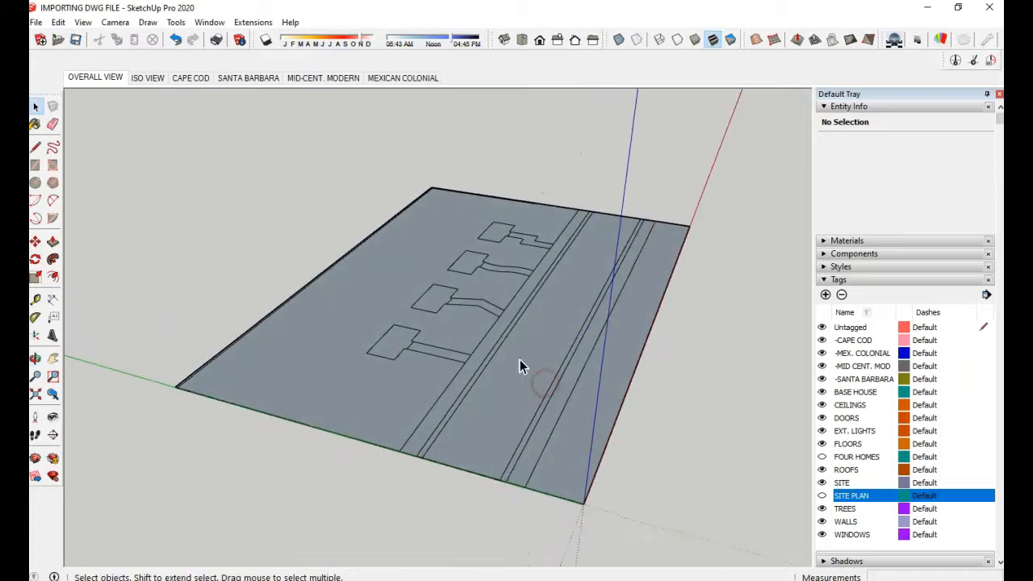
{"action": "left_click", "coordinate": [526, 348]}
{"action": "right_click", "coordinate": [525, 349]}
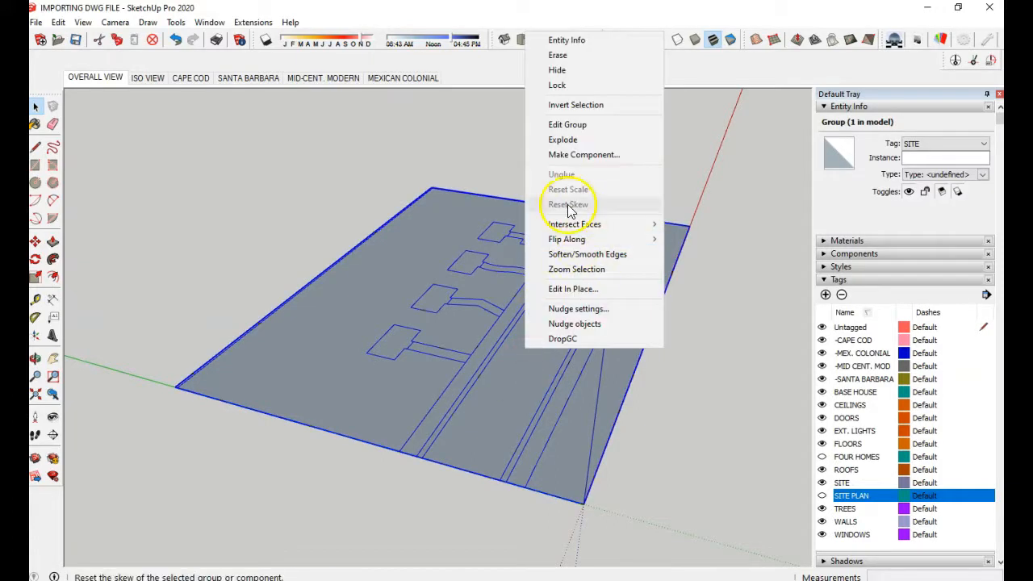
{"action": "left_click", "coordinate": [574, 125]}
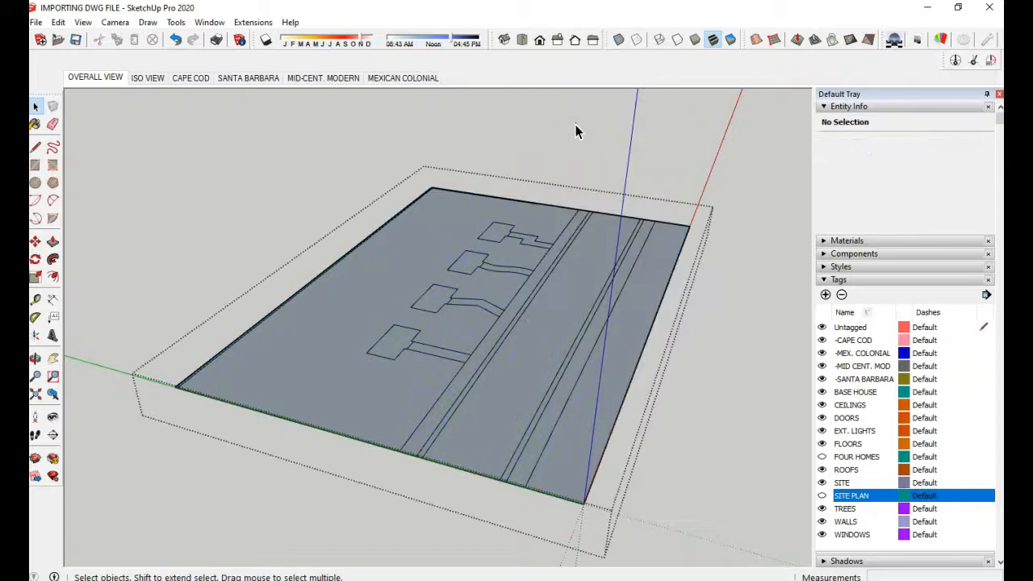
{"action": "left_click", "coordinate": [58, 242]}
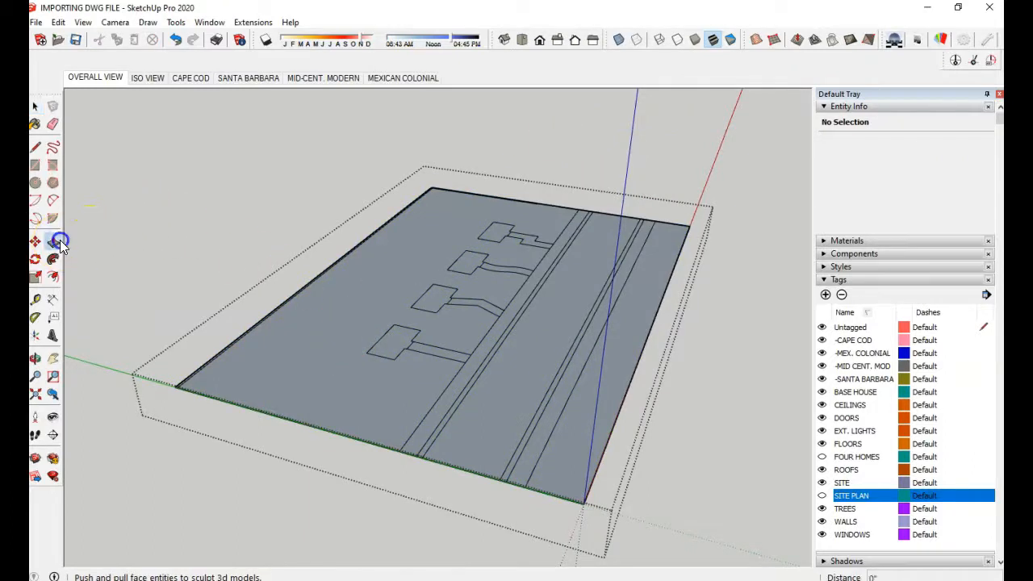
{"action": "left_click", "coordinate": [410, 258]}
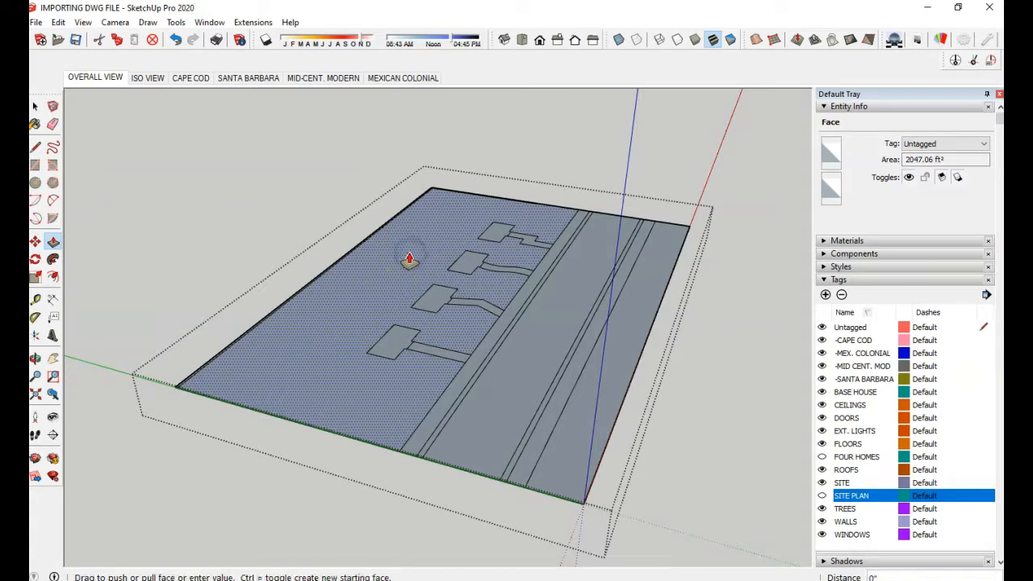
{"action": "left_click", "coordinate": [410, 267]}
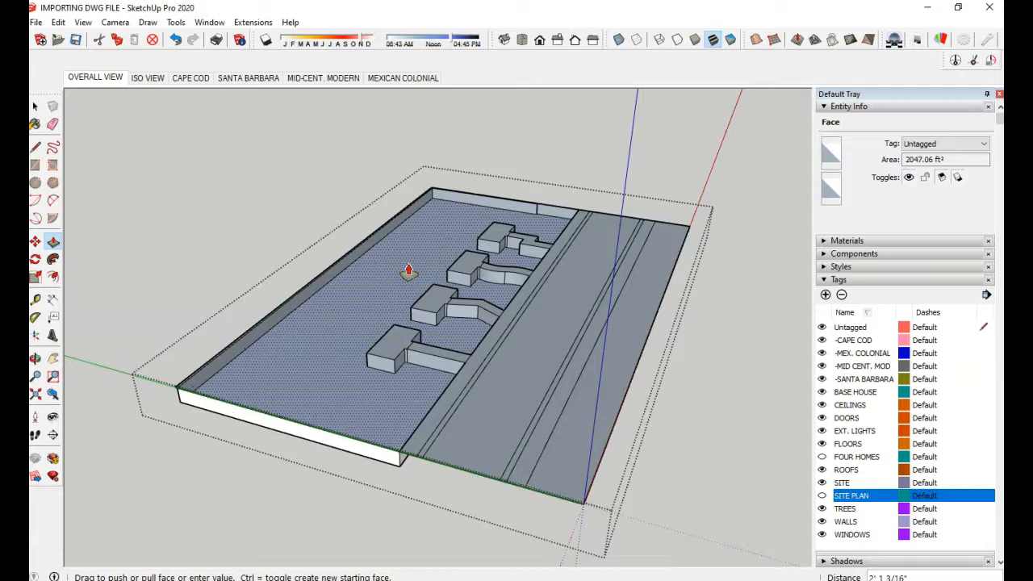
{"action": "type", "text": "2\""}
{"action": "key", "text": "Return"}
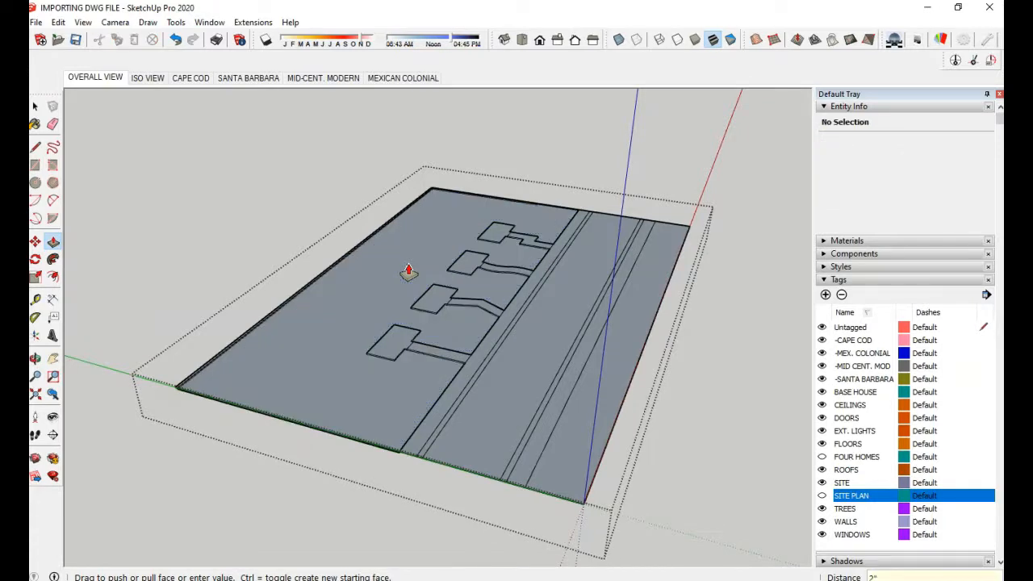
Step: Push the central street face down 4" and close the site group
{"action": "left_click", "coordinate": [538, 350]}
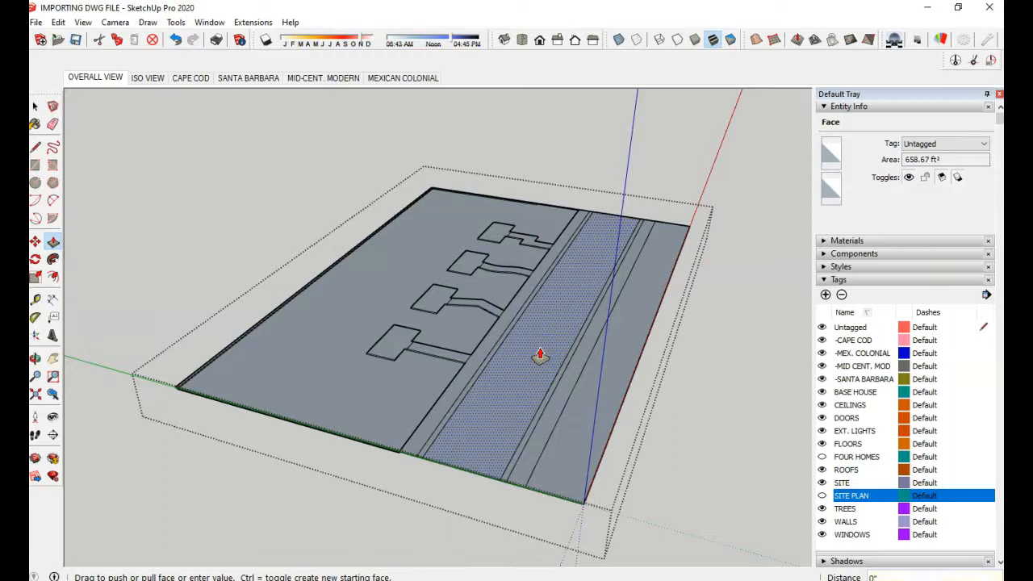
{"action": "left_click_drag", "start_coordinate": [540, 356], "coordinate": [528, 367]}
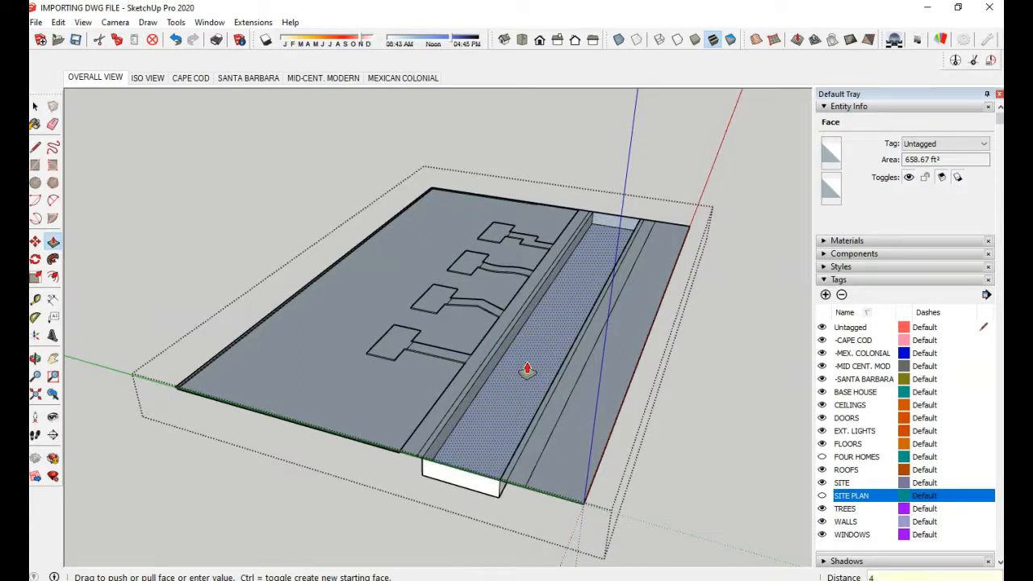
{"action": "key", "text": "Return"}
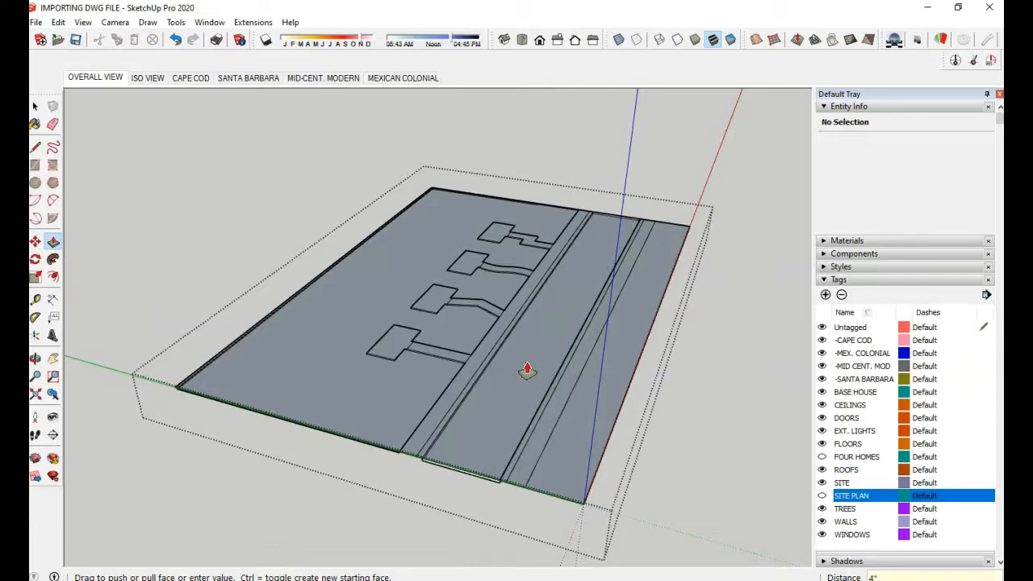
{"action": "key", "text": "space"}
{"action": "left_click", "coordinate": [120, 533]}
Step: Reverse all faces inside the site group and leave the group
{"action": "middle_click_drag", "start_coordinate": [449, 350], "coordinate": [472, 342]}
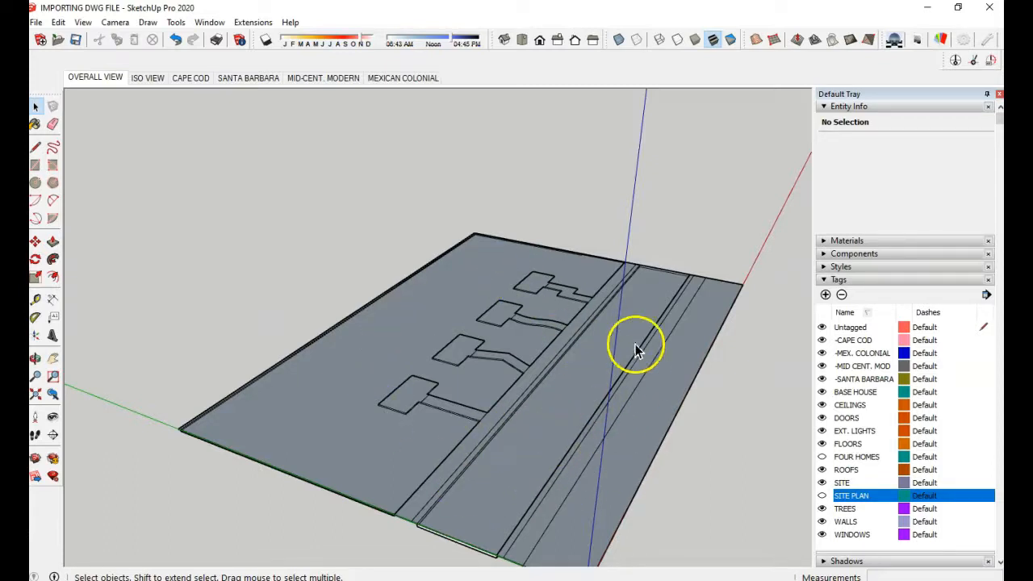
{"action": "middle_click_drag", "start_coordinate": [438, 380], "coordinate": [578, 386]}
{"action": "left_click", "coordinate": [528, 378]}
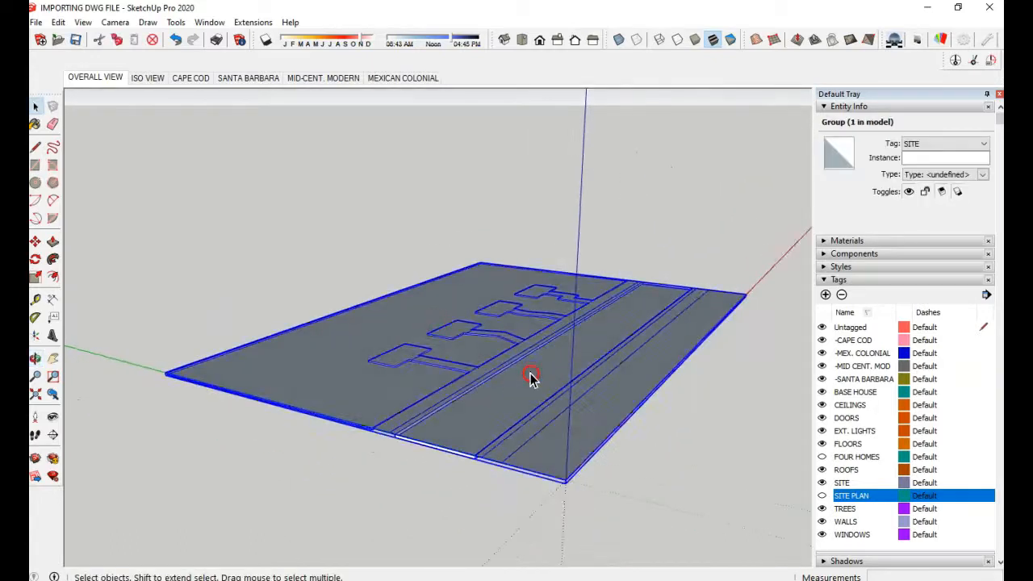
{"action": "right_click", "coordinate": [528, 380]}
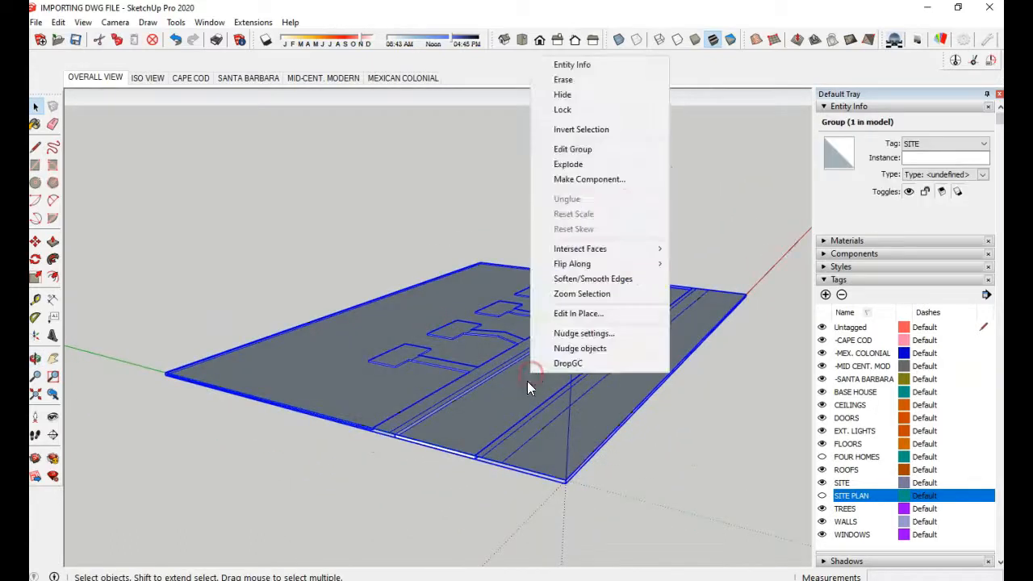
{"action": "left_click", "coordinate": [583, 149]}
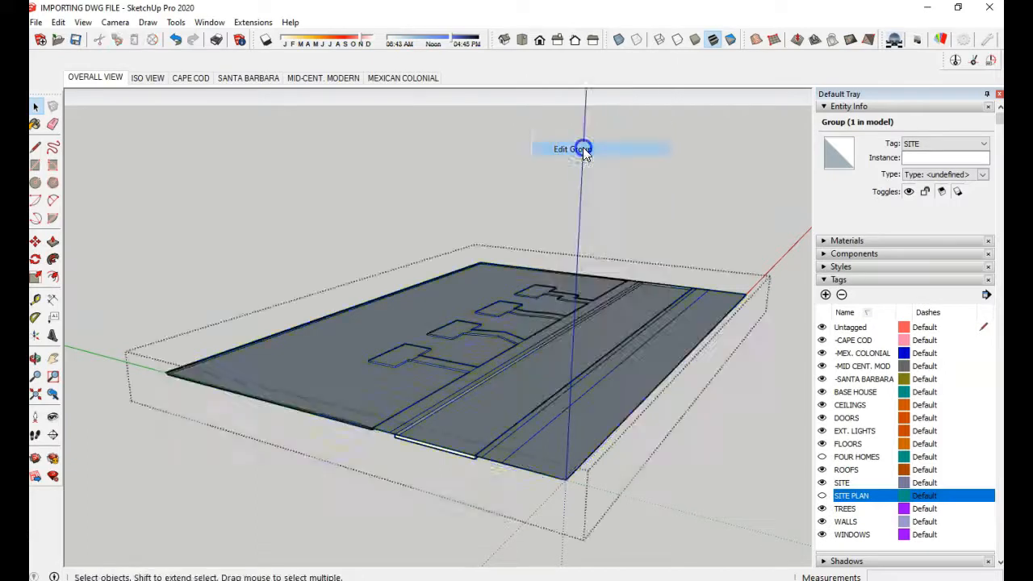
{"action": "triple_click", "coordinate": [523, 378]}
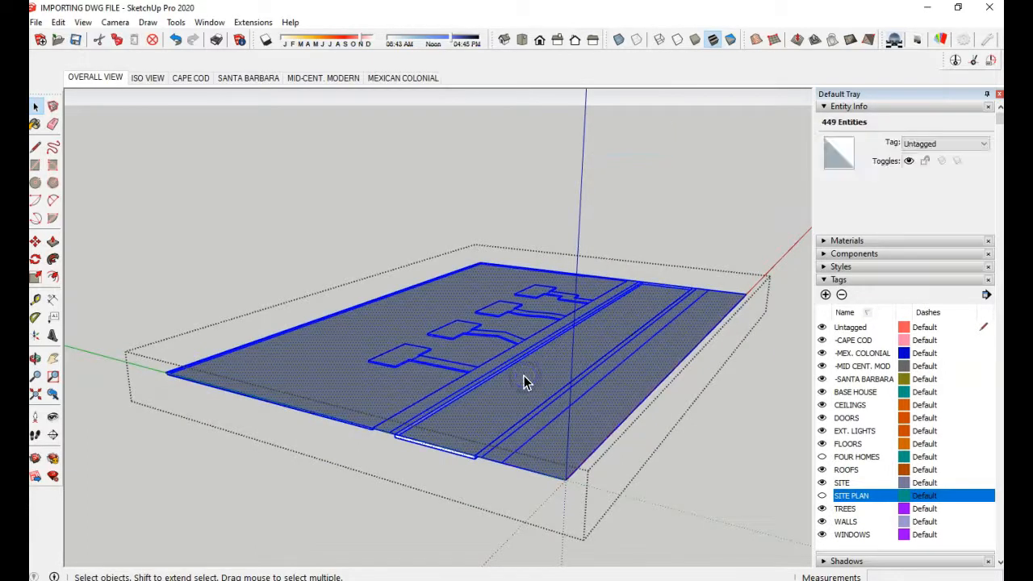
{"action": "right_click", "coordinate": [525, 380]}
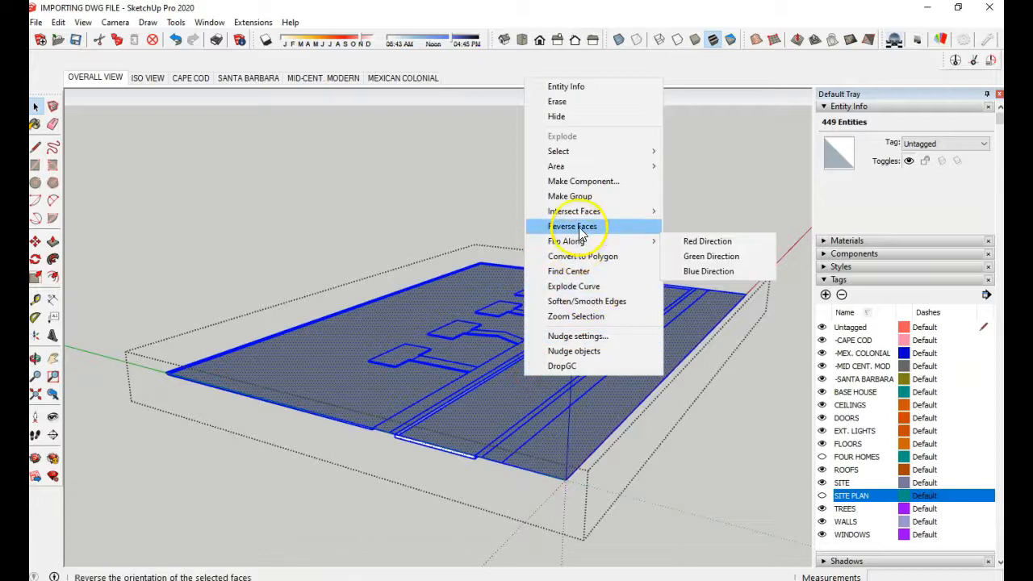
{"action": "left_click", "coordinate": [578, 227]}
{"action": "left_click", "coordinate": [666, 228]}
Step: Reopen the site group and push the outer strip across the street, beside the red axis, down 2"
{"action": "middle_click_drag", "start_coordinate": [565, 323], "coordinate": [607, 343]}
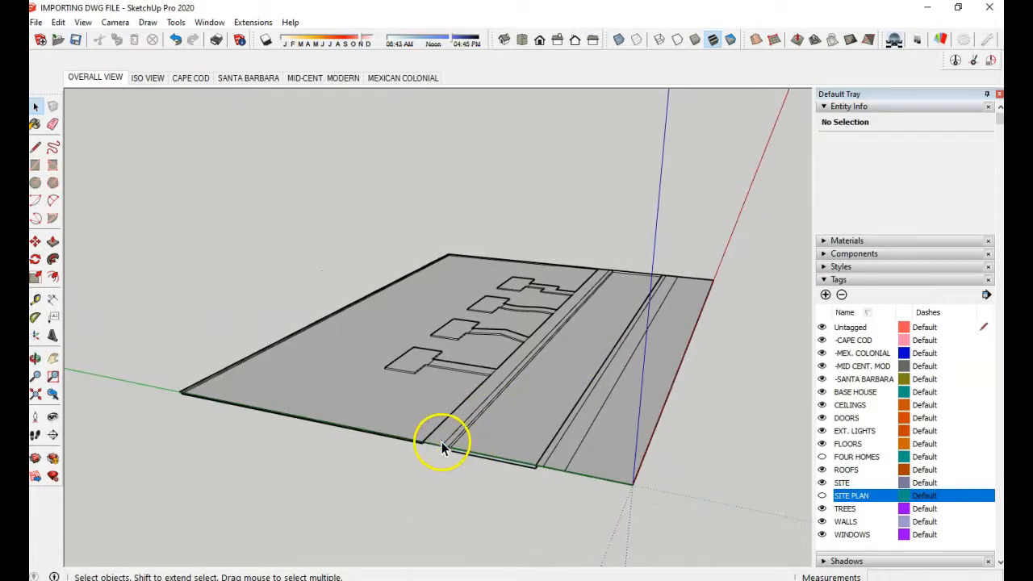
{"action": "double_click", "coordinate": [610, 433]}
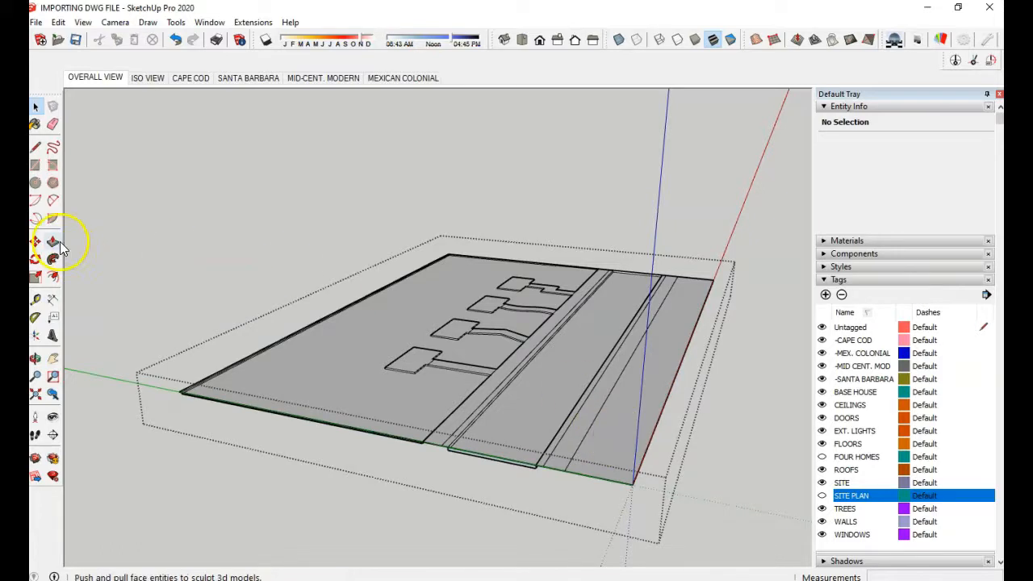
{"action": "left_click", "coordinate": [54, 241]}
{"action": "left_click", "coordinate": [620, 405]}
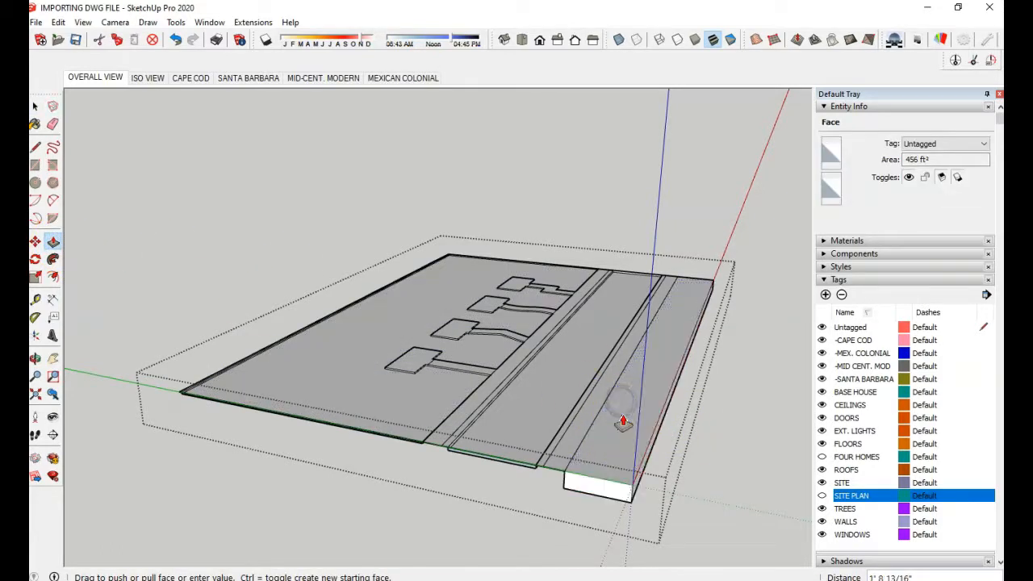
{"action": "type", "text": "2"}
{"action": "key", "text": "Return"}
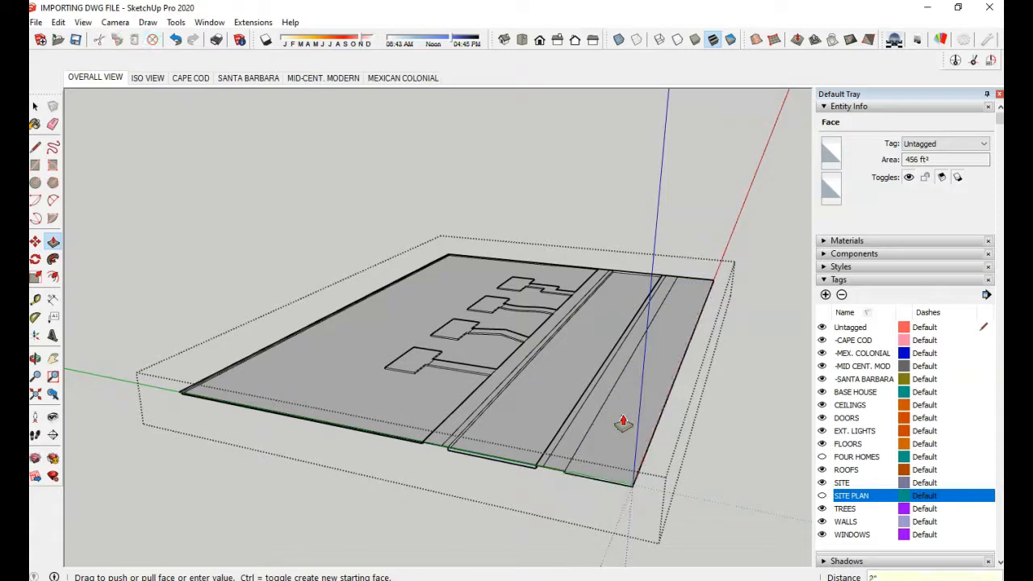
Step: Turn off the display of the model axes
{"action": "scroll", "coordinate": [553, 478], "scroll_direction": "up", "scroll_amount": 3}
{"action": "middle_click_drag", "start_coordinate": [555, 483], "coordinate": [657, 447]}
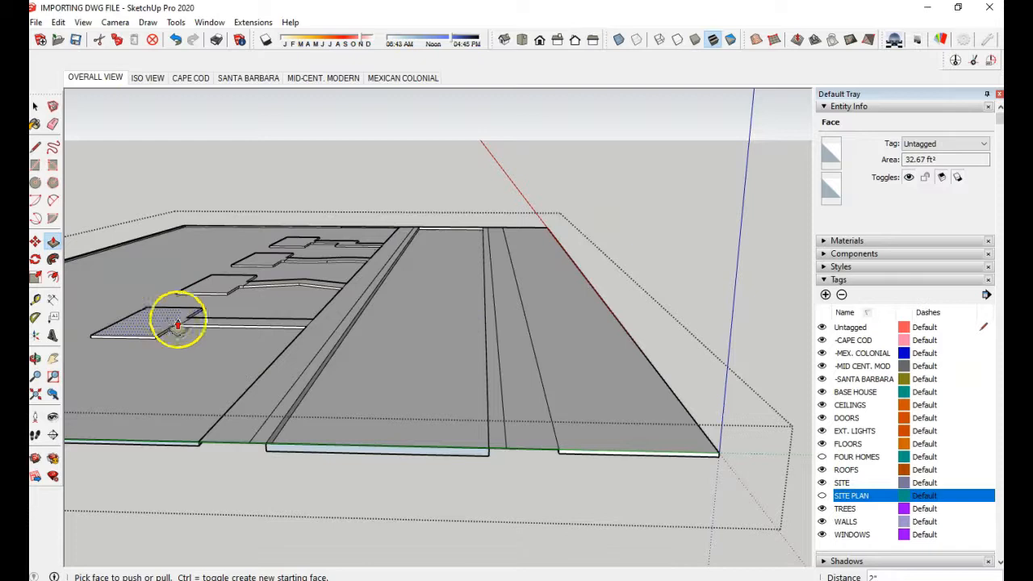
{"action": "middle_click_drag", "start_coordinate": [436, 385], "coordinate": [394, 401]}
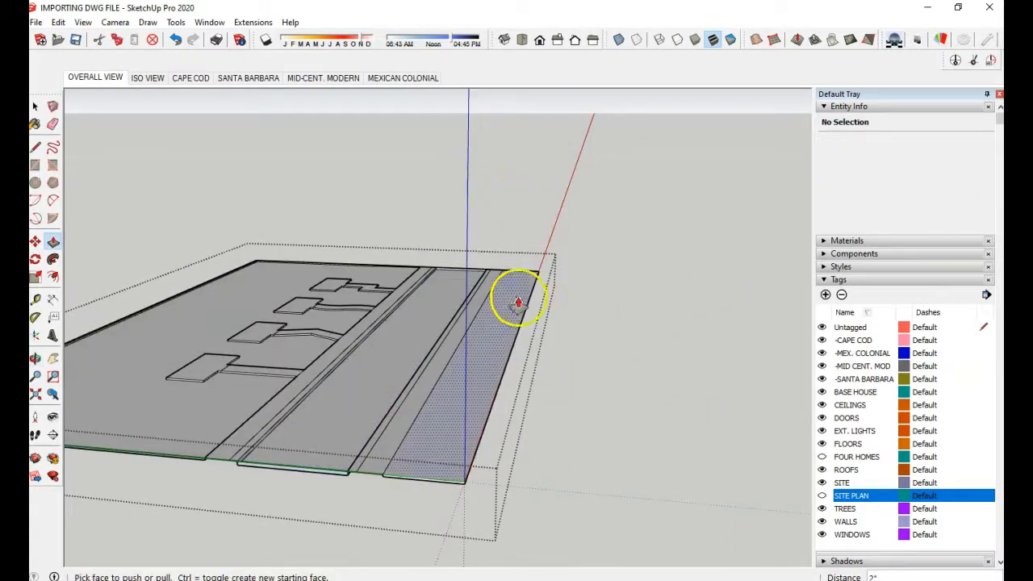
{"action": "left_click", "coordinate": [84, 24]}
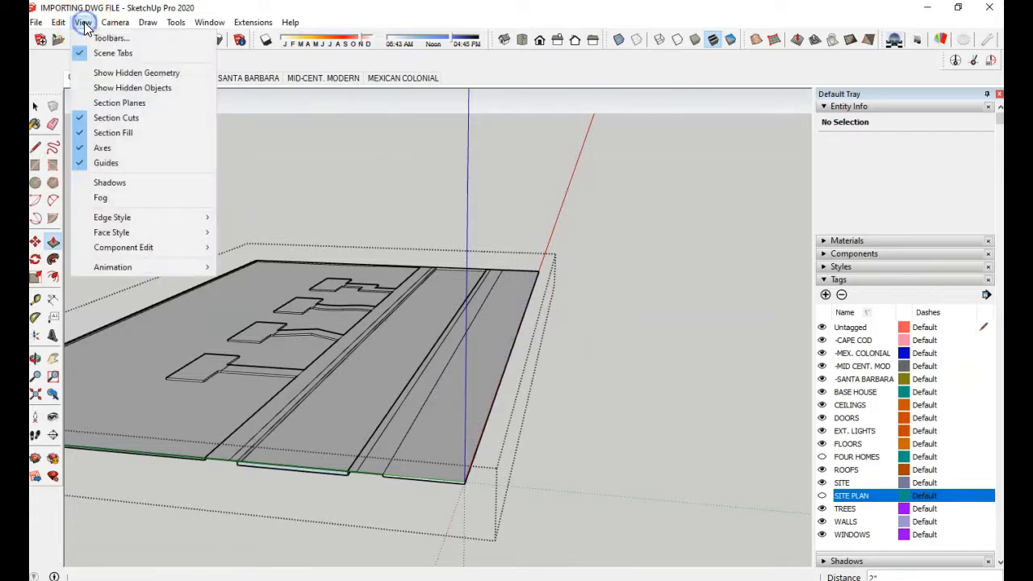
{"action": "left_click", "coordinate": [78, 148]}
Step: Draw a vertical rectangle closing the end of the house-side curb, from its sidewalk edge to the street's lower corner
{"action": "middle_click_drag", "start_coordinate": [347, 296], "coordinate": [477, 264]}
{"action": "scroll", "coordinate": [481, 266], "scroll_direction": "down", "scroll_amount": 2}
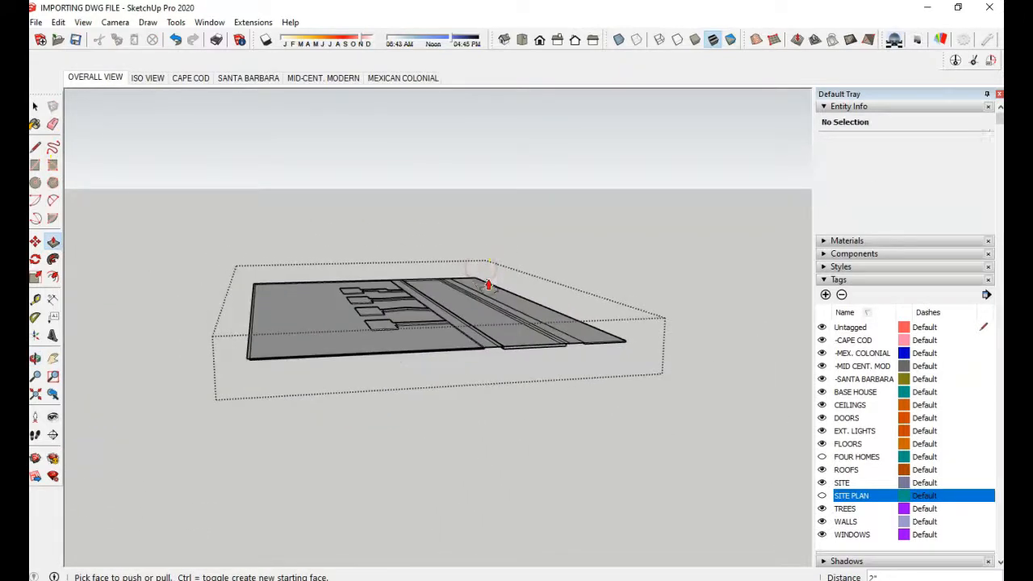
{"action": "scroll", "coordinate": [536, 347], "scroll_direction": "up", "scroll_amount": 1}
{"action": "scroll", "coordinate": [536, 347], "scroll_direction": "up", "scroll_amount": 1}
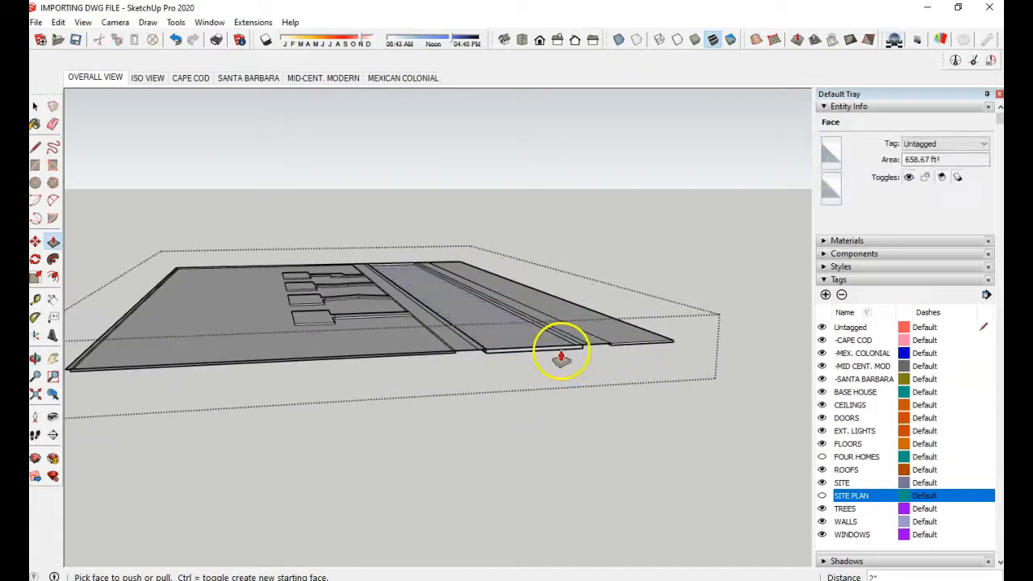
{"action": "scroll", "coordinate": [521, 365], "scroll_direction": "up", "scroll_amount": 1}
{"action": "middle_click_drag", "start_coordinate": [545, 389], "coordinate": [588, 452]}
{"action": "scroll", "coordinate": [588, 452], "scroll_direction": "up", "scroll_amount": 5}
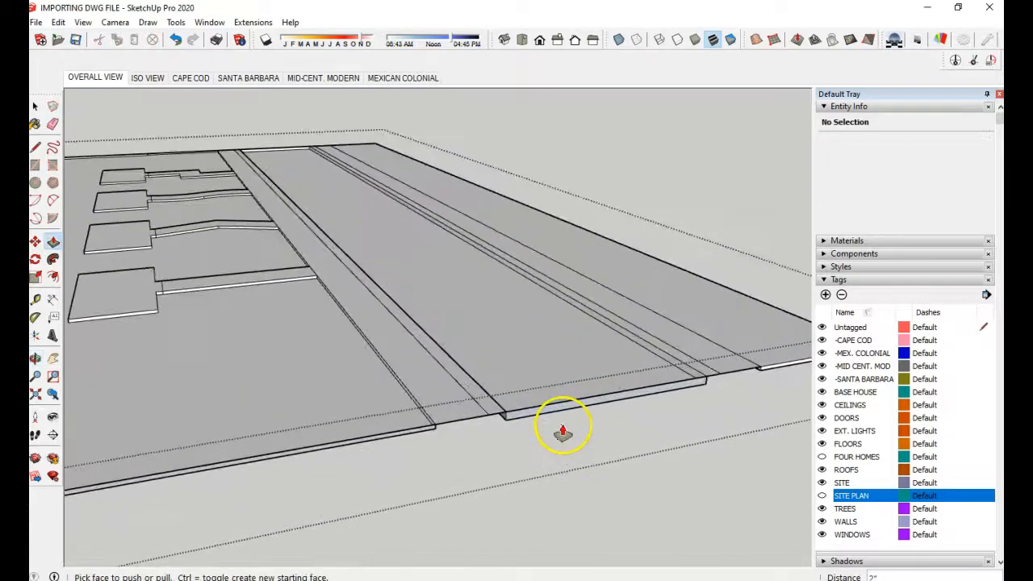
{"action": "scroll", "coordinate": [546, 431], "scroll_direction": "down", "scroll_amount": 1}
{"action": "middle_click_drag", "start_coordinate": [581, 428], "coordinate": [513, 384]}
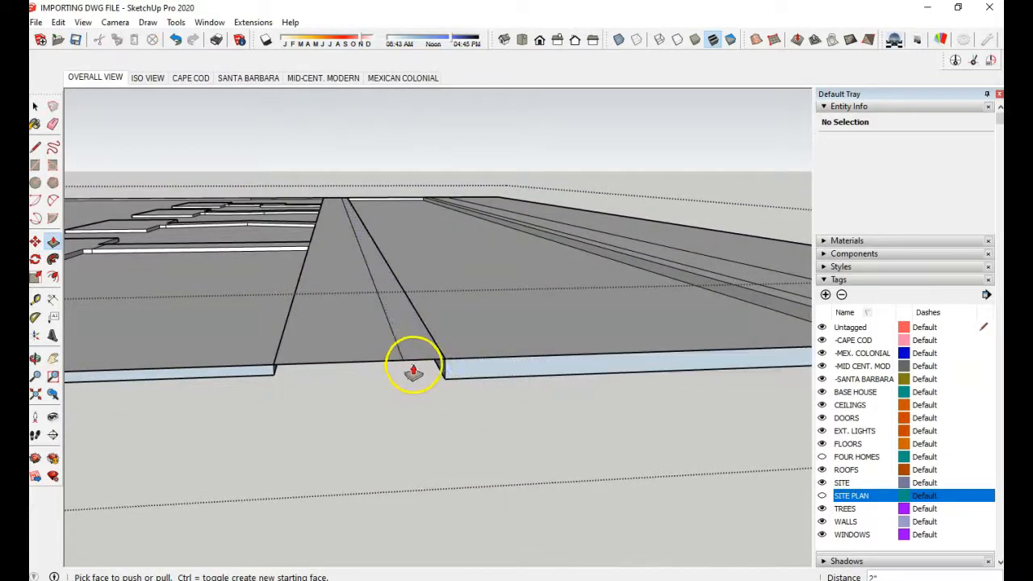
{"action": "left_click", "coordinate": [405, 356]}
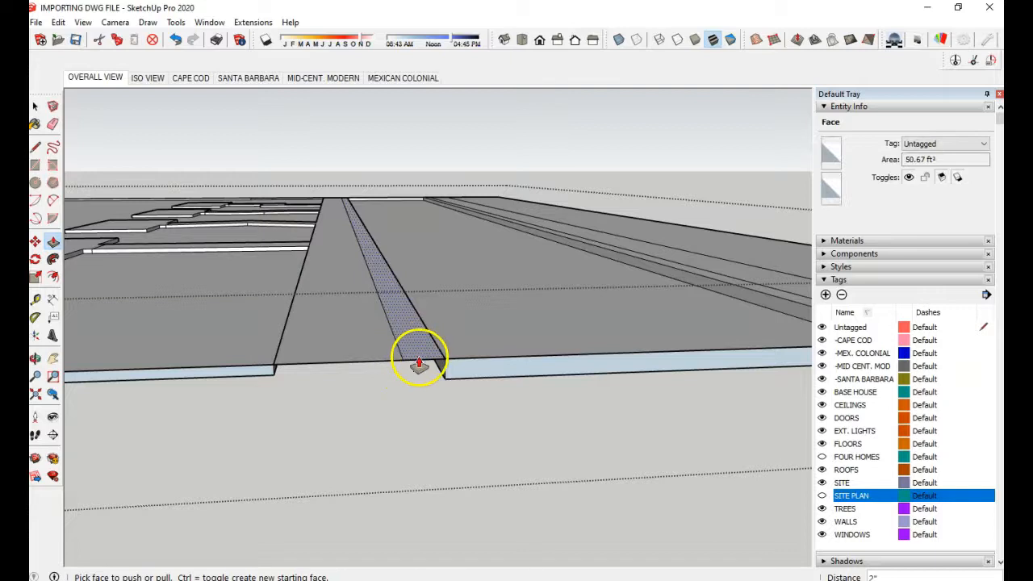
{"action": "middle_click_drag", "start_coordinate": [413, 370], "coordinate": [422, 341]}
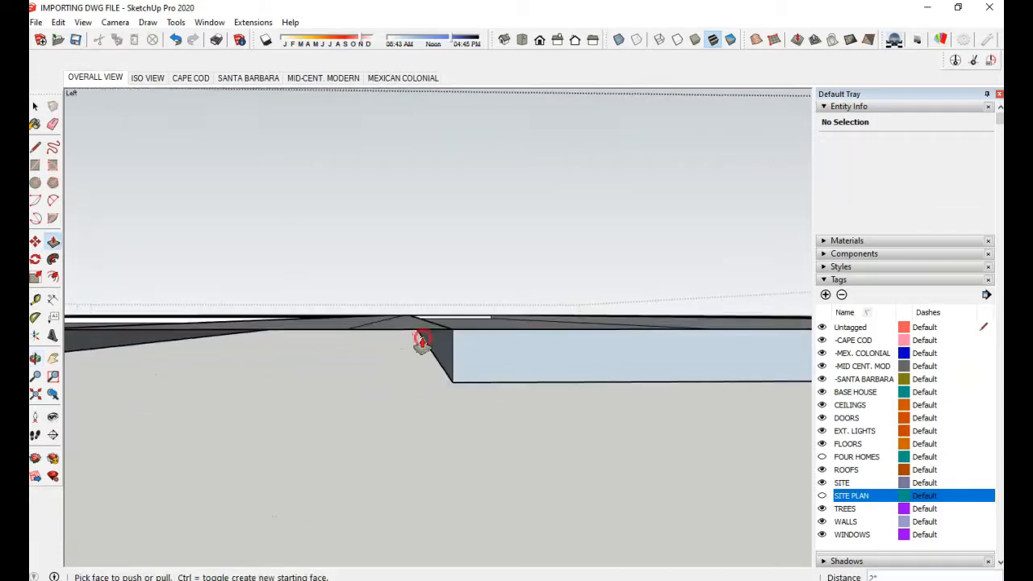
{"action": "scroll", "coordinate": [422, 341], "scroll_direction": "up", "scroll_amount": 2}
{"action": "scroll", "coordinate": [422, 344], "scroll_direction": "down", "scroll_amount": 1}
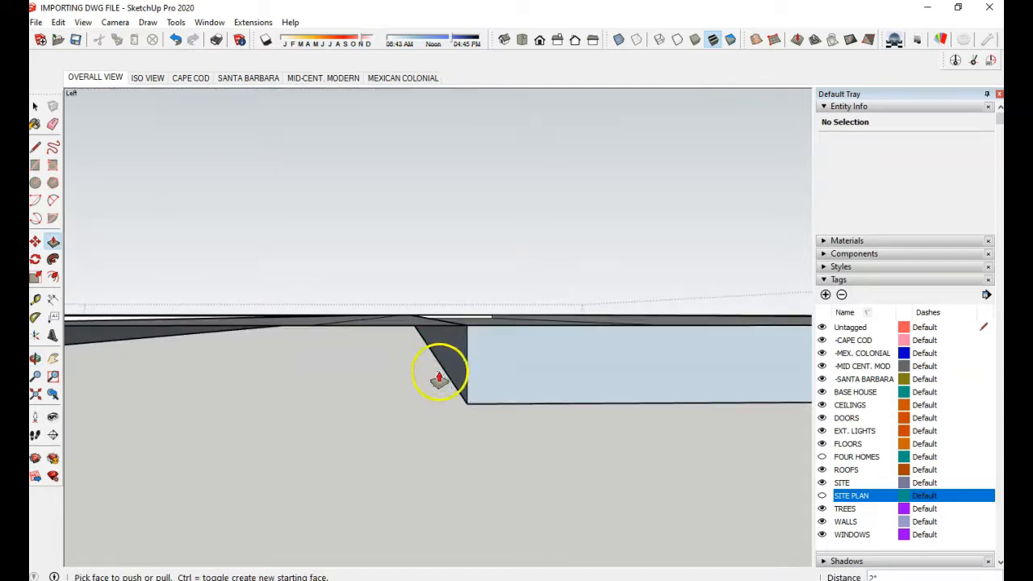
{"action": "left_click", "coordinate": [40, 167]}
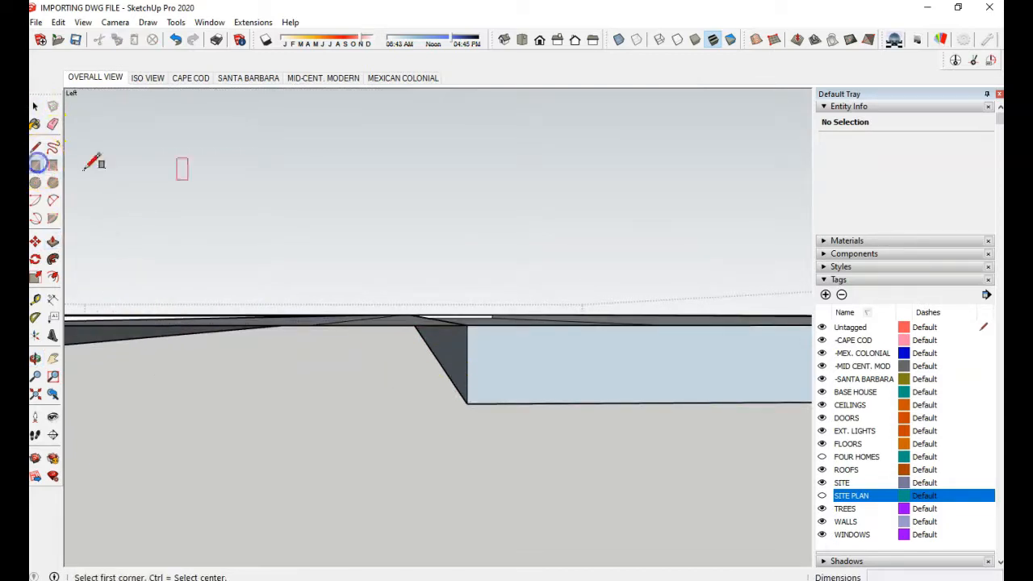
{"action": "left_click", "coordinate": [308, 324]}
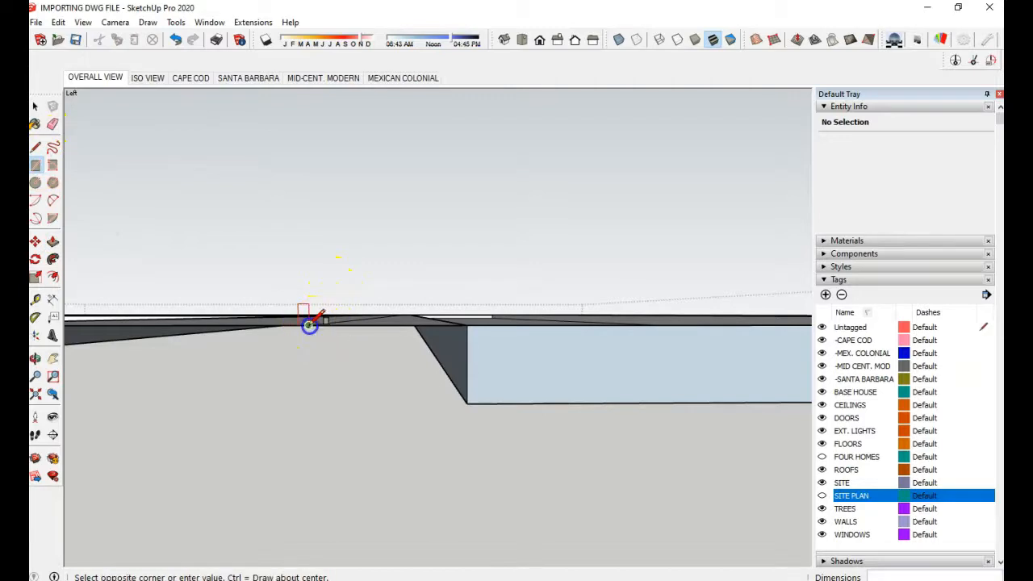
{"action": "left_click", "coordinate": [467, 402]}
Step: Erase the top edge of the street's vertical end face so that the face is removed beside the curb
{"action": "middle_click_drag", "start_coordinate": [485, 415], "coordinate": [390, 460]}
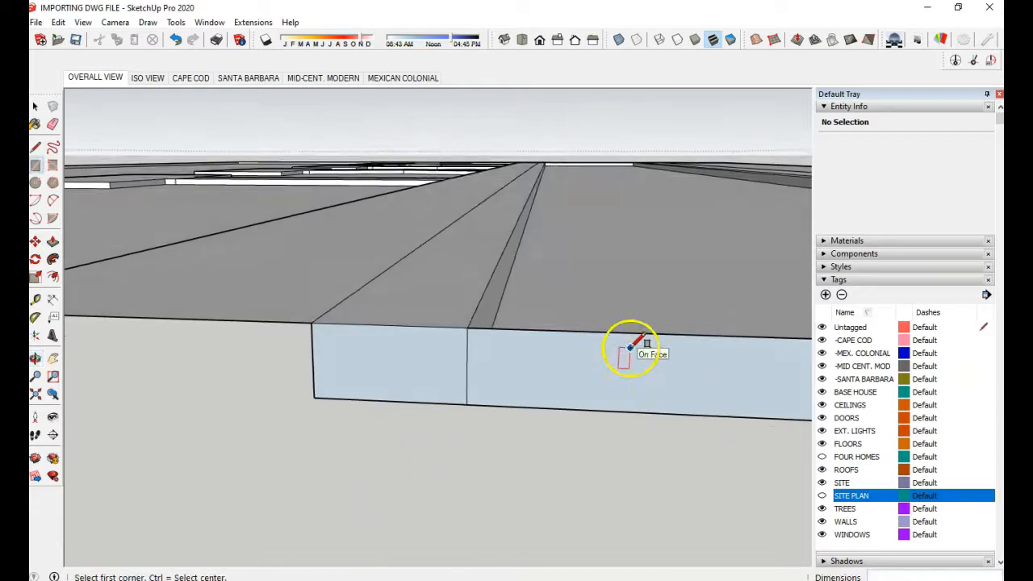
{"action": "left_click", "coordinate": [52, 123]}
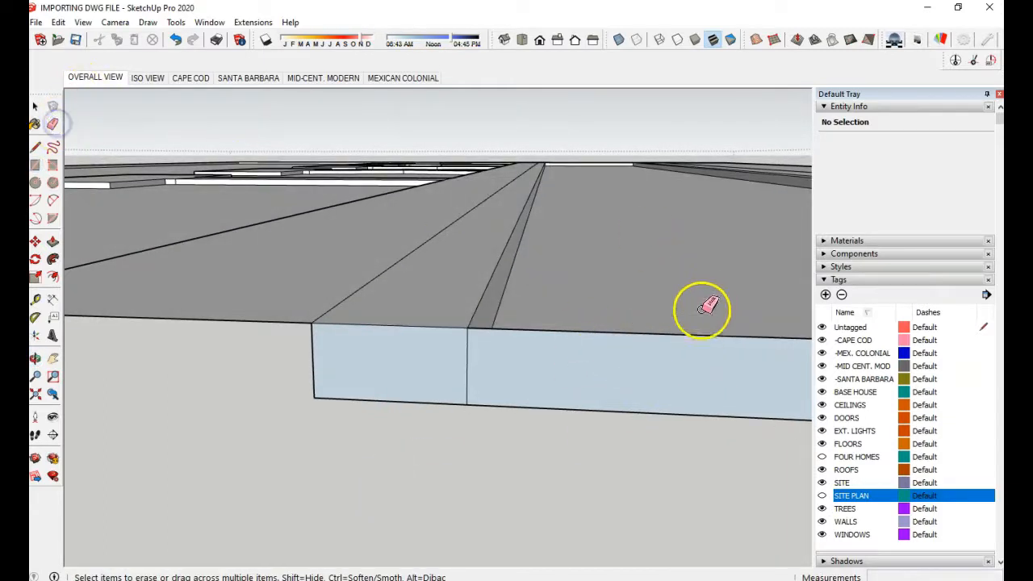
{"action": "left_click", "coordinate": [631, 331]}
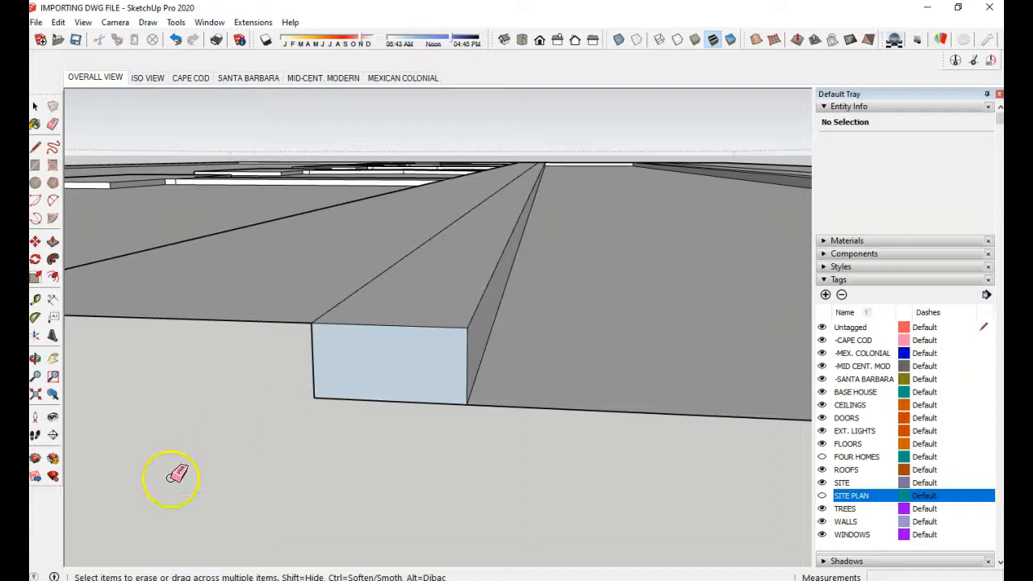
Step: Draw an arc with a 3/8" bulge on the curb's end face, from its upper sidewalk corner to a point inside the face
{"action": "key", "text": "a"}
{"action": "scroll", "coordinate": [355, 350], "scroll_direction": "up", "scroll_amount": 3}
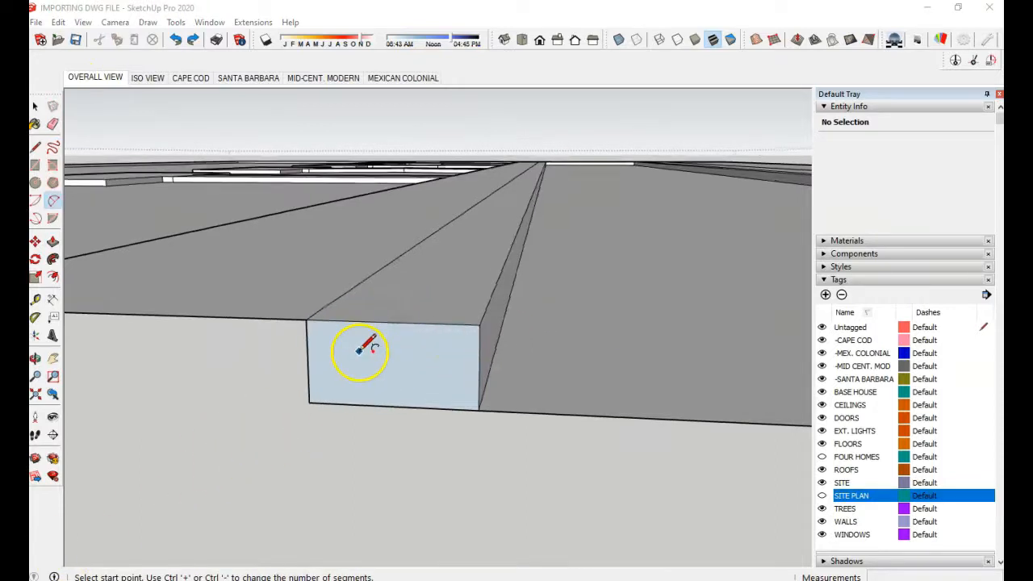
{"action": "middle_click_drag", "start_coordinate": [380, 376], "coordinate": [422, 315]}
{"action": "scroll", "coordinate": [401, 355], "scroll_direction": "up", "scroll_amount": 1}
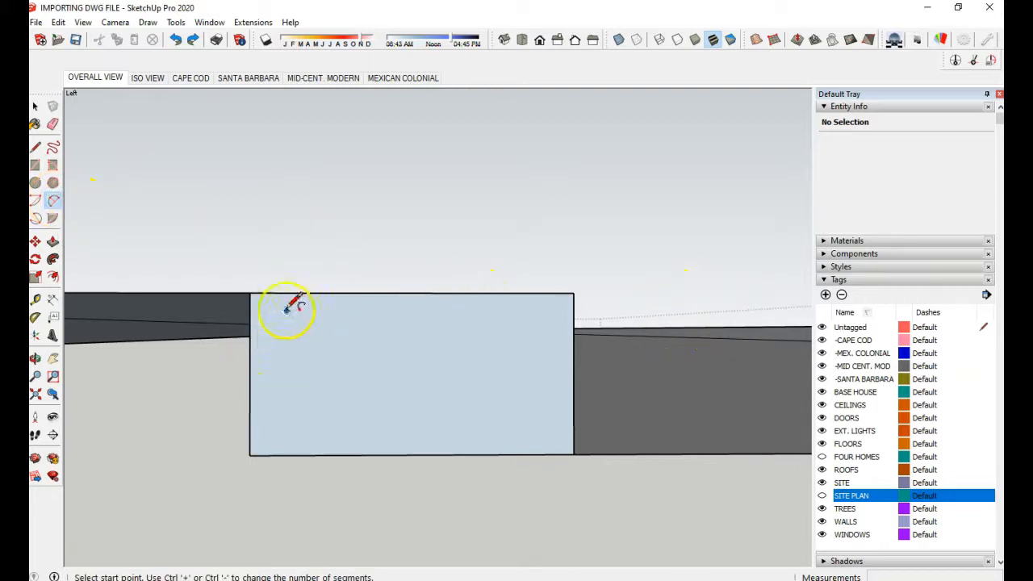
{"action": "left_click", "coordinate": [252, 294]}
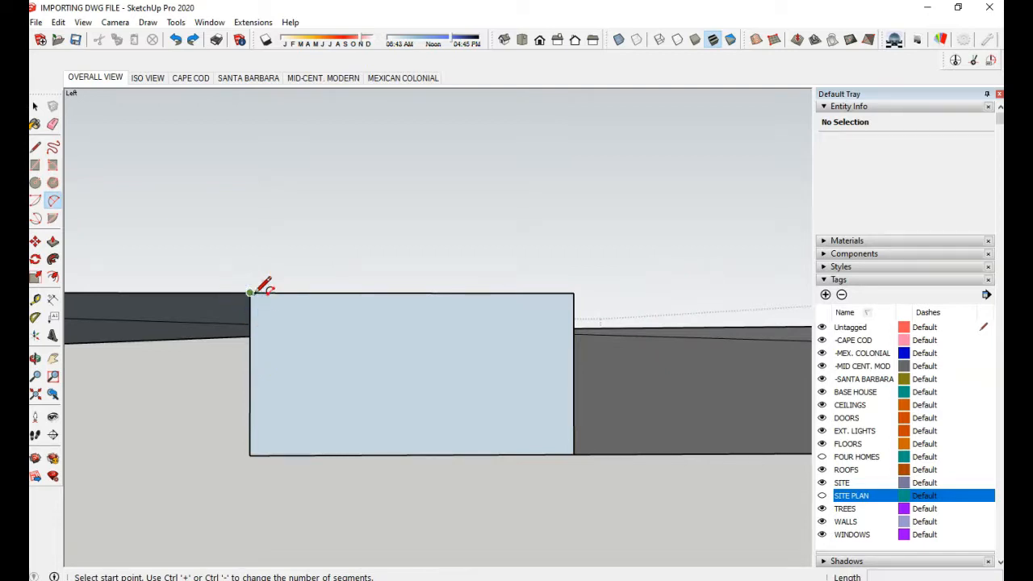
{"action": "left_click", "coordinate": [368, 343]}
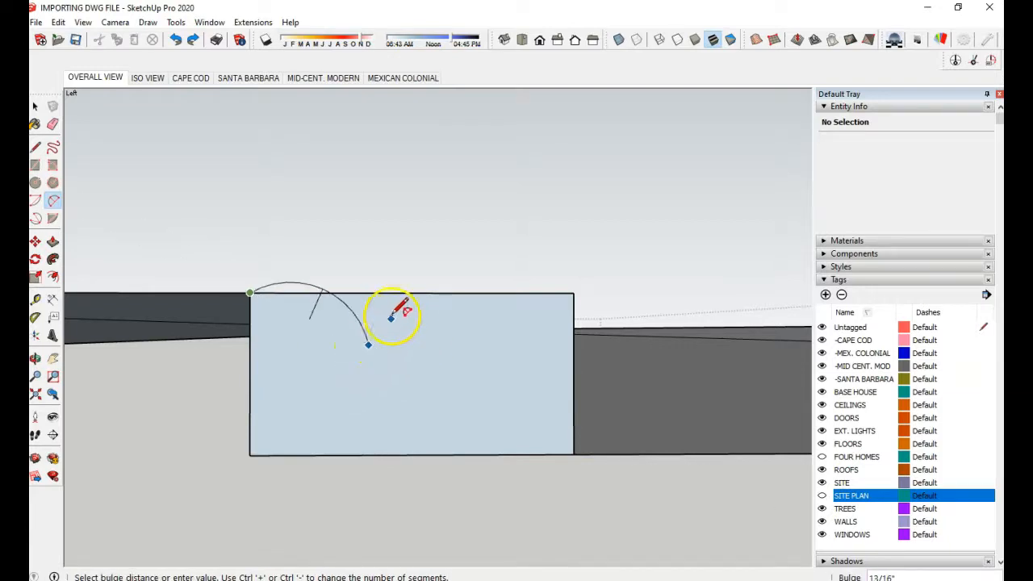
{"action": "left_click", "coordinate": [317, 305]}
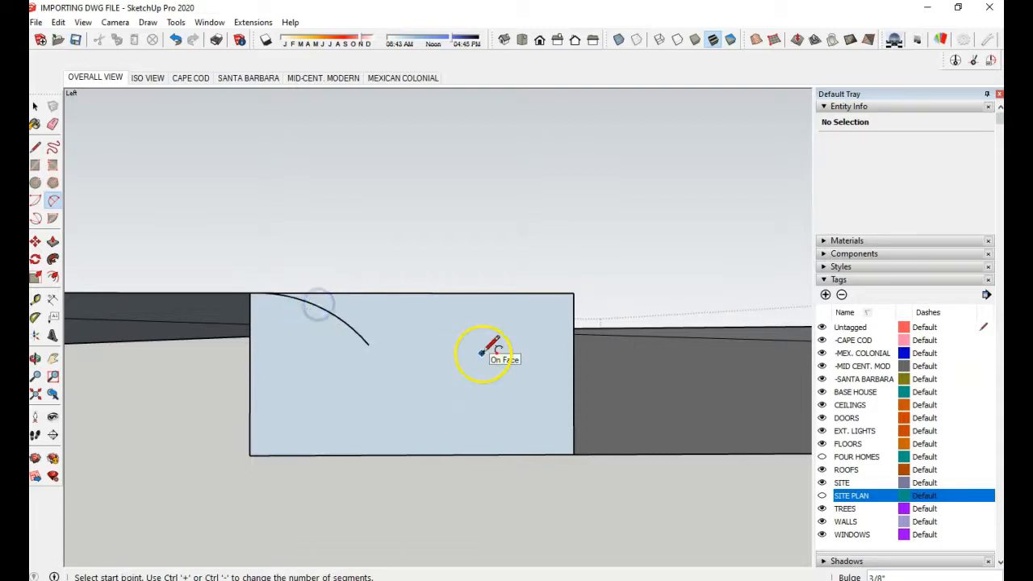
Step: Draw a concave arc with a 9/16" bulge from the first arc's end to the lower street corner of the curb's end face
{"action": "left_click", "coordinate": [369, 345]}
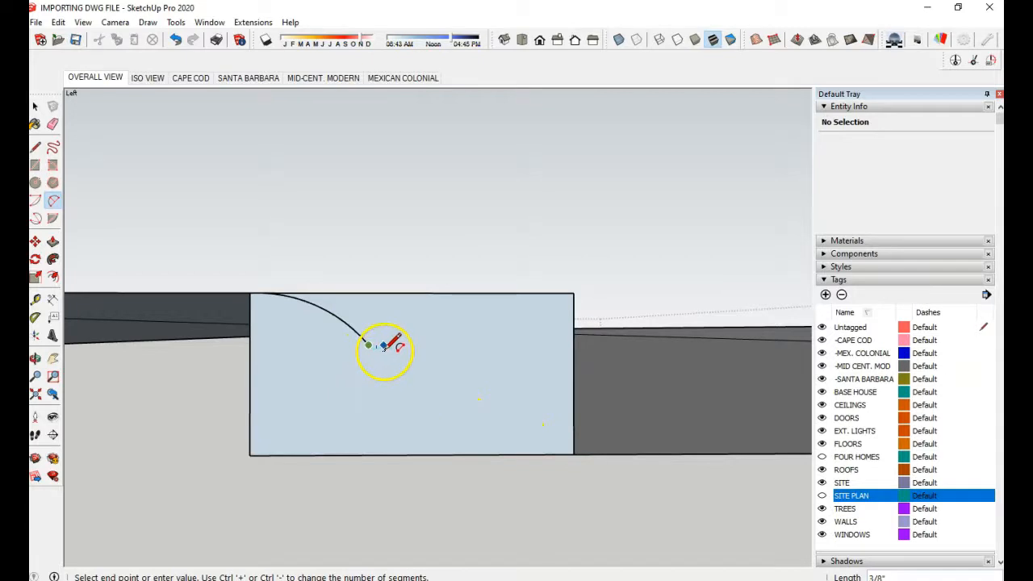
{"action": "left_click", "coordinate": [573, 453]}
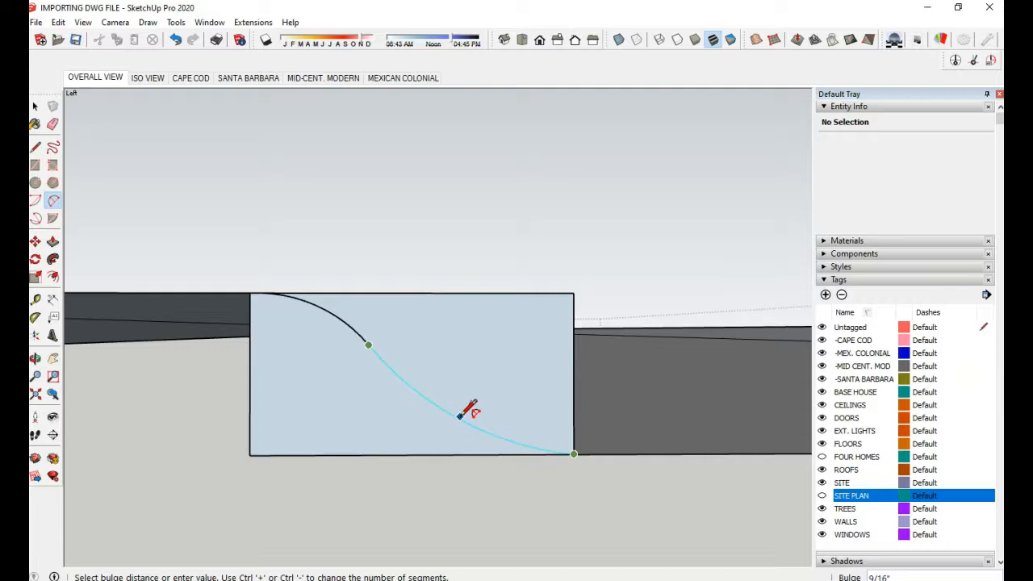
{"action": "left_click", "coordinate": [460, 416]}
{"action": "left_click", "coordinate": [214, 285]}
{"action": "left_click", "coordinate": [34, 106]}
{"action": "left_click", "coordinate": [477, 430]}
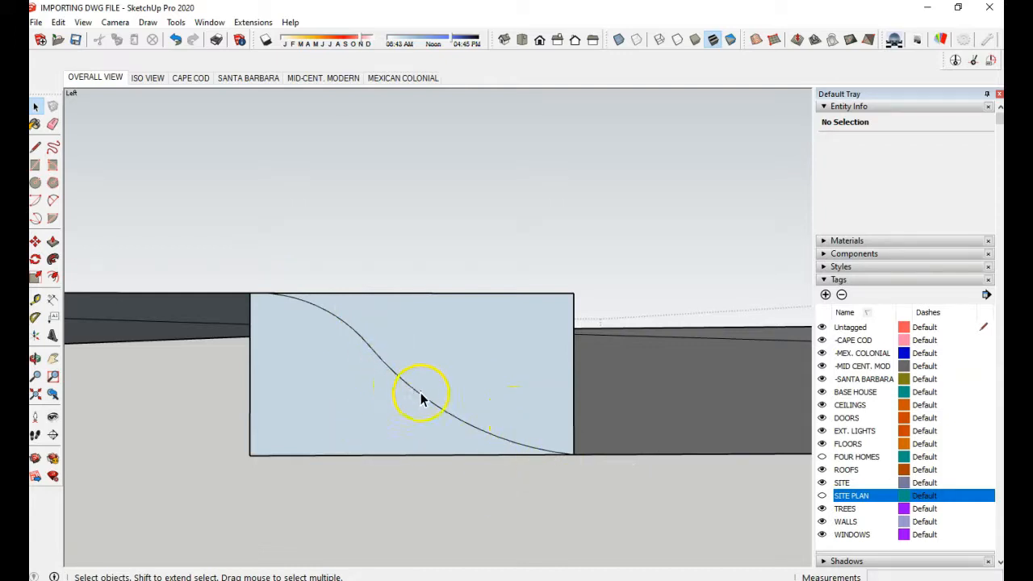
Step: Push the area above the S-curve back 76' along the whole curb to remove it
{"action": "middle_click_drag", "start_coordinate": [489, 364], "coordinate": [428, 426]}
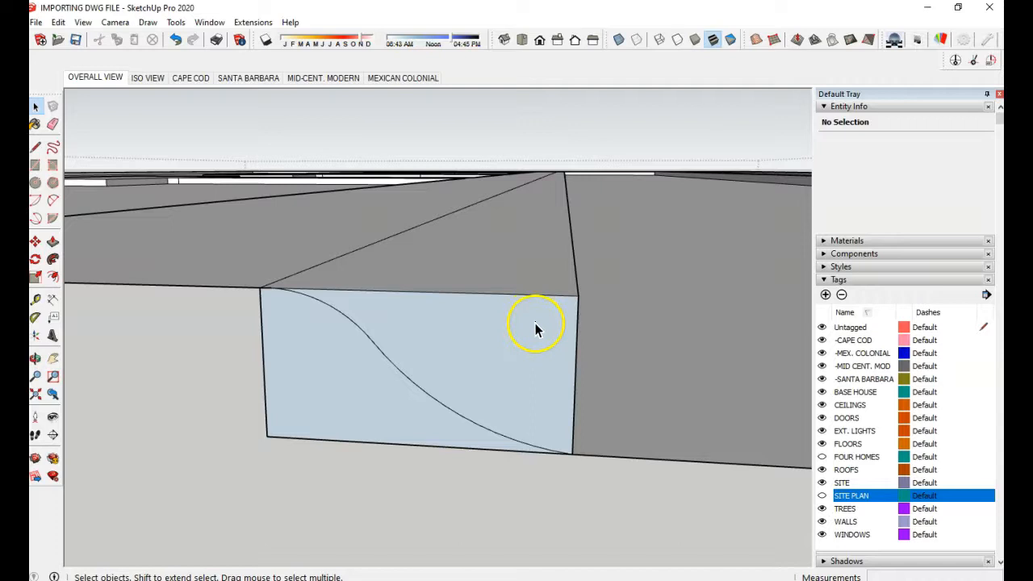
{"action": "left_click", "coordinate": [53, 242]}
{"action": "left_click_drag", "start_coordinate": [514, 339], "coordinate": [611, 176]}
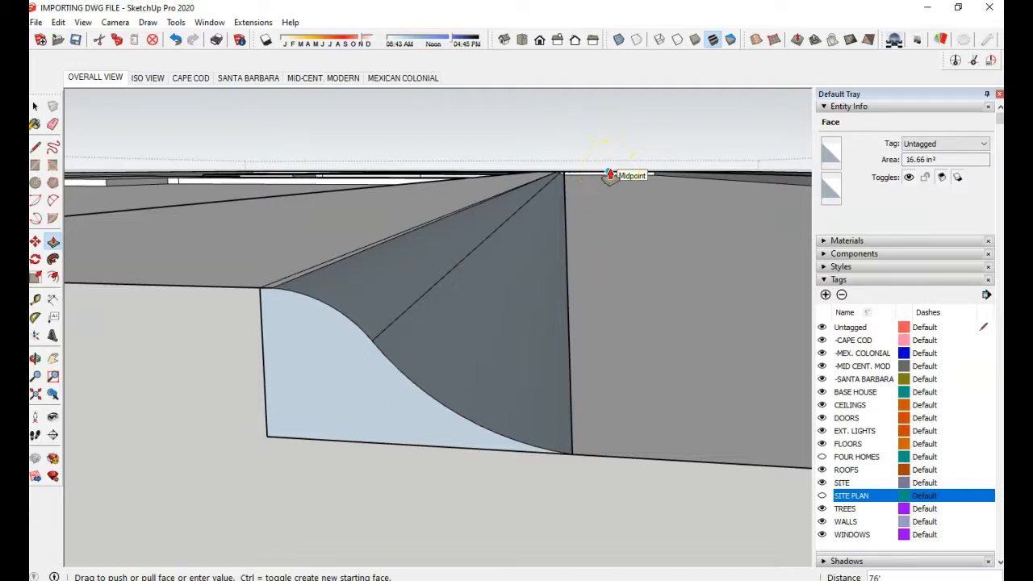
{"action": "left_click_drag", "start_coordinate": [611, 176], "coordinate": [609, 173]}
{"action": "middle_click_drag", "start_coordinate": [653, 253], "coordinate": [477, 357]}
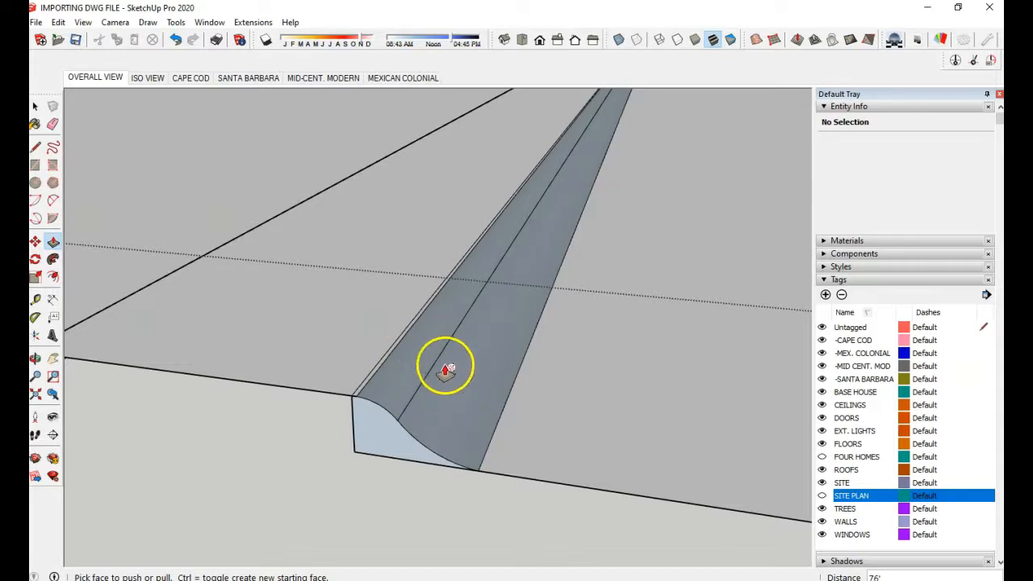
Step: Reverse the faces of the two curved surfaces along the house-side curb so that their front sides face outward
{"action": "left_click", "coordinate": [392, 426]}
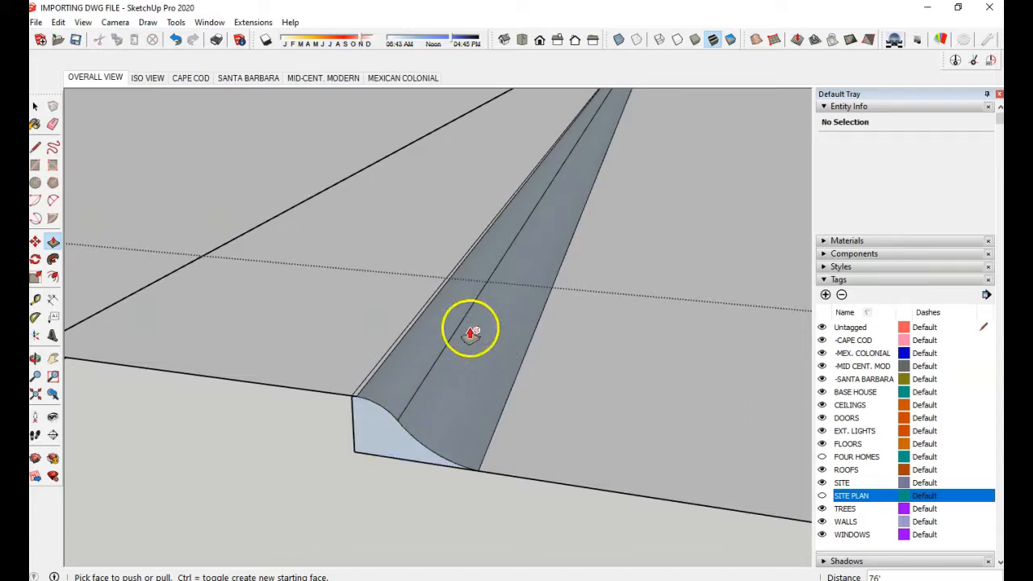
{"action": "middle_click_drag", "start_coordinate": [460, 374], "coordinate": [505, 440]}
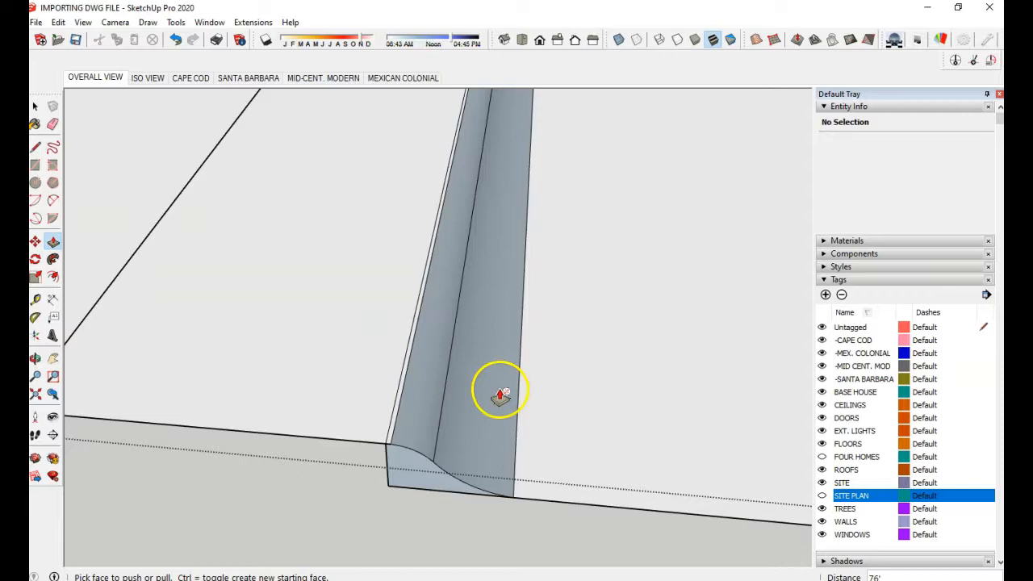
{"action": "left_click", "coordinate": [35, 107]}
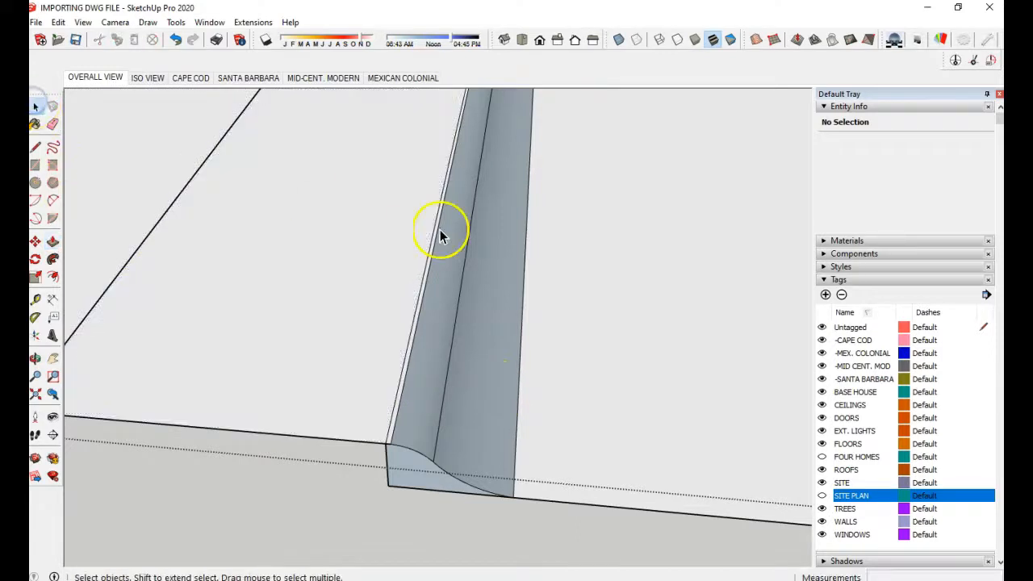
{"action": "right_click", "coordinate": [436, 318]}
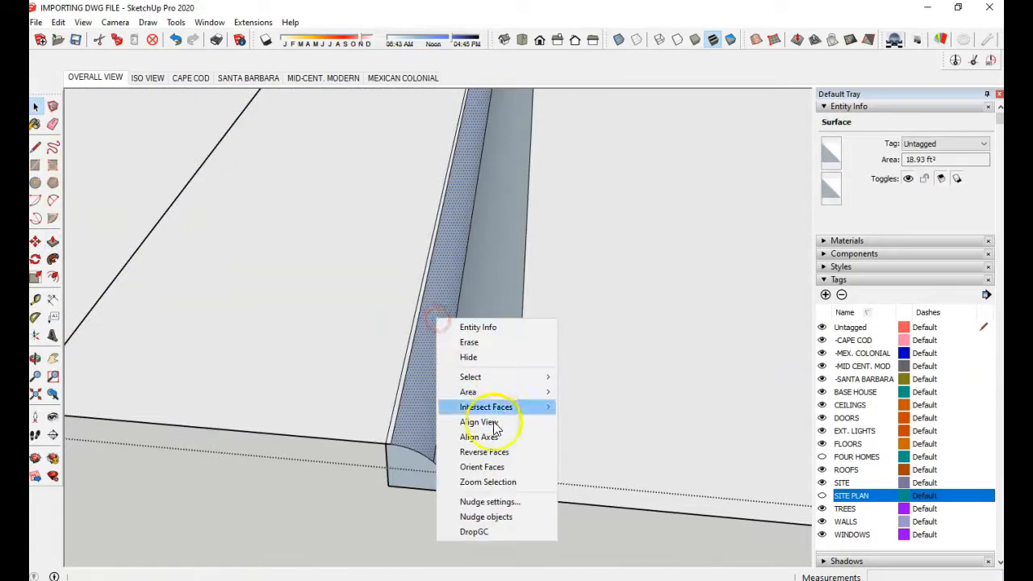
{"action": "left_click", "coordinate": [486, 453]}
{"action": "left_click", "coordinate": [480, 369]}
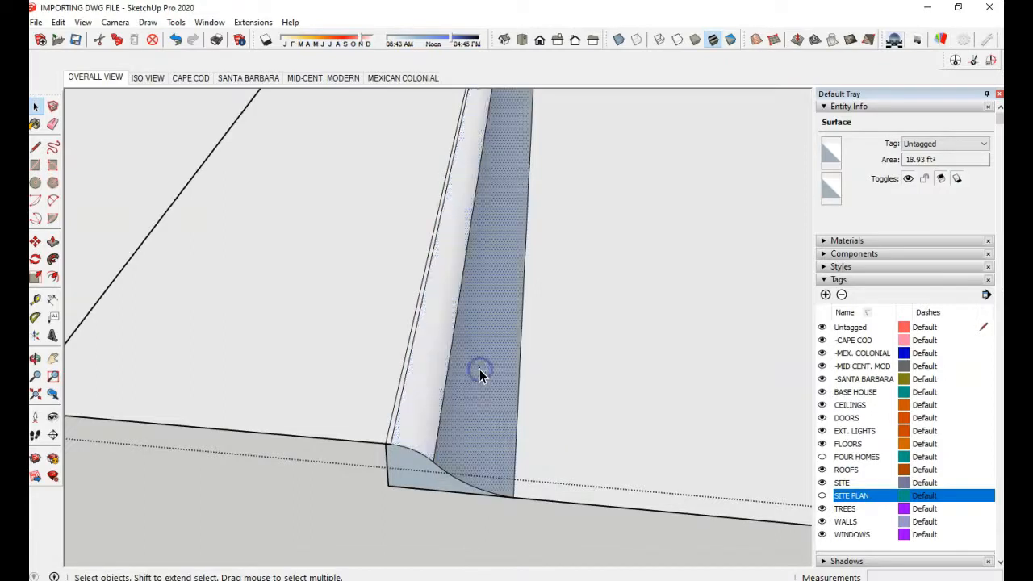
{"action": "right_click", "coordinate": [481, 368]}
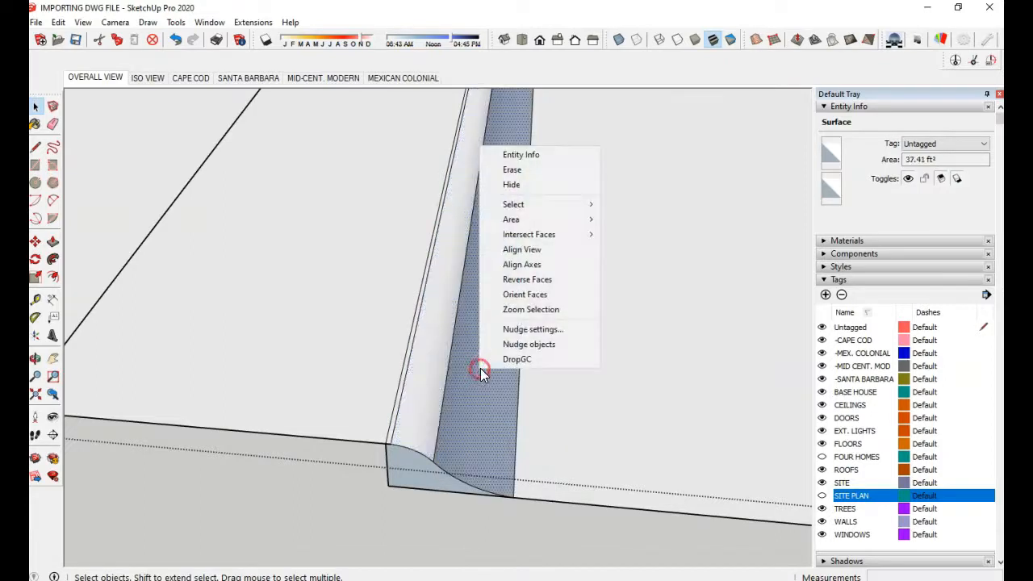
{"action": "left_click", "coordinate": [529, 280]}
{"action": "middle_click_drag", "start_coordinate": [433, 502], "coordinate": [514, 395]}
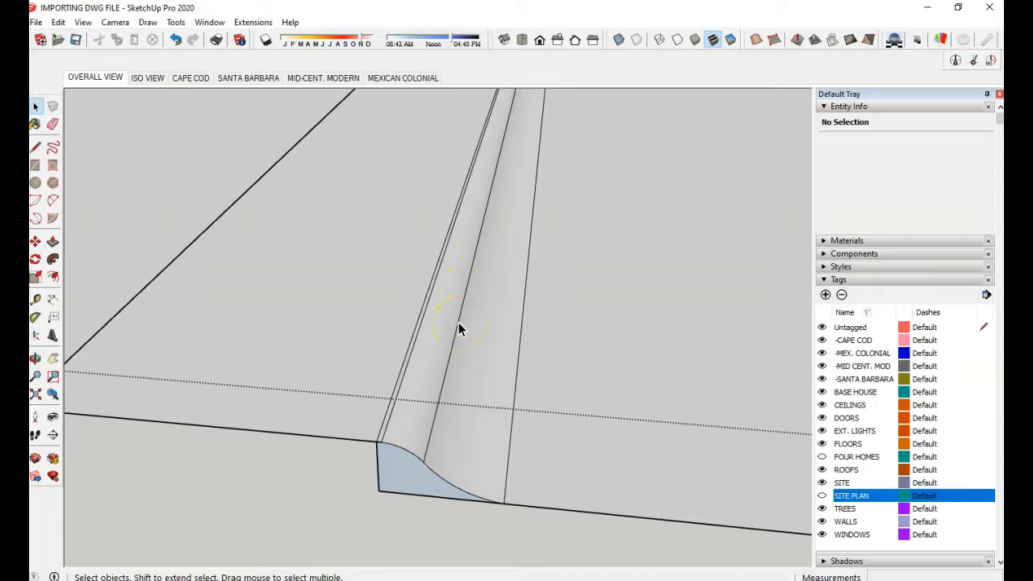
Step: Try to smooth the long edge between the curb's two curved surfaces with the Eraser, and undo it
{"action": "left_click", "coordinate": [57, 123]}
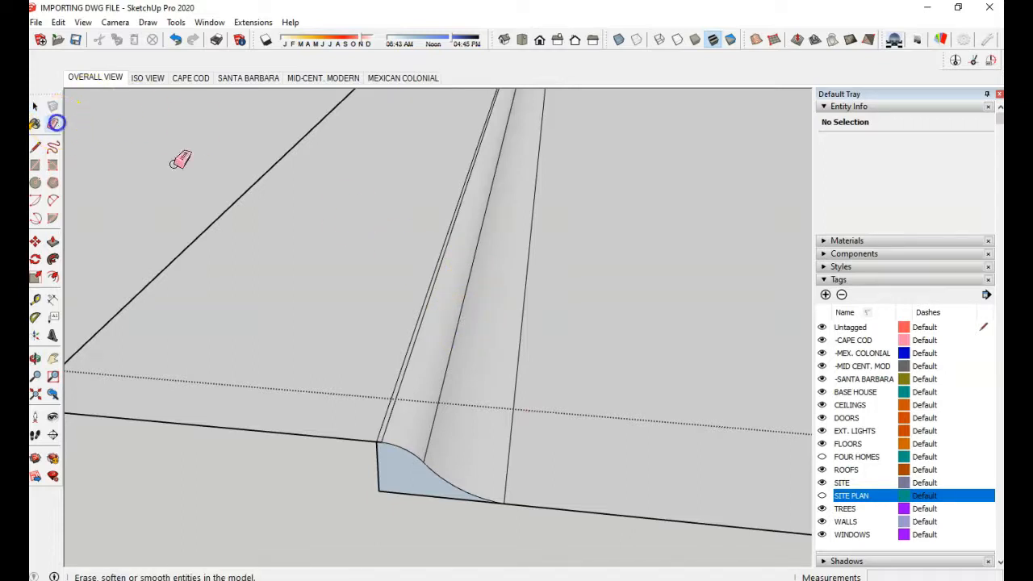
{"action": "left_click", "coordinate": [476, 253]}
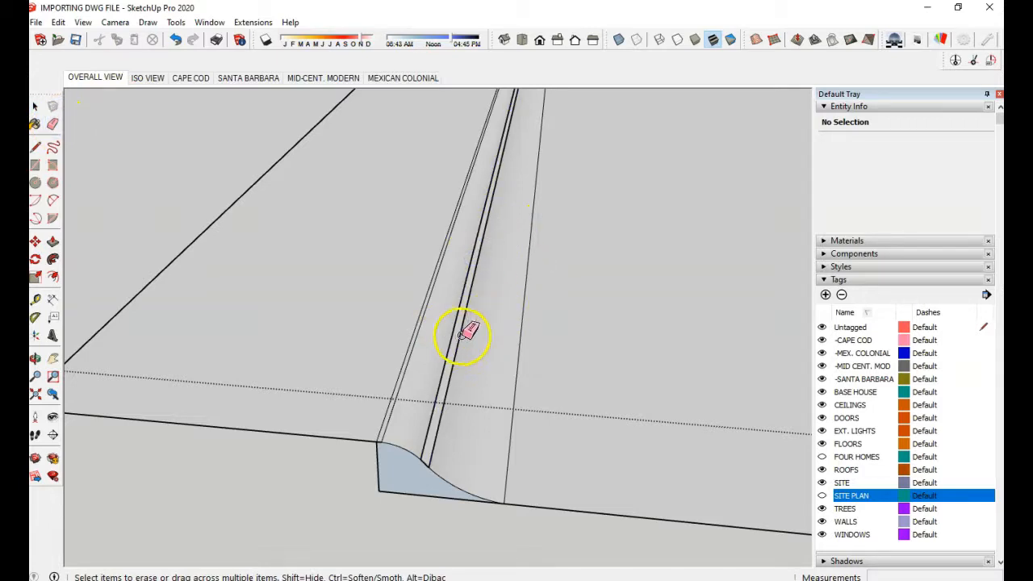
{"action": "left_click", "coordinate": [173, 40]}
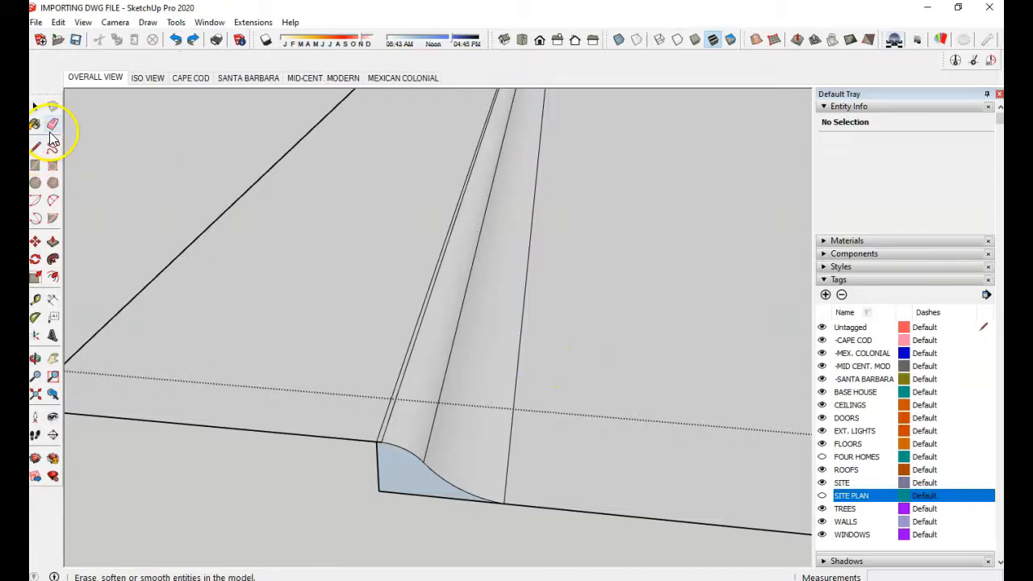
Step: Soften the long edge between the curb's two curved surfaces
{"action": "left_click", "coordinate": [35, 106]}
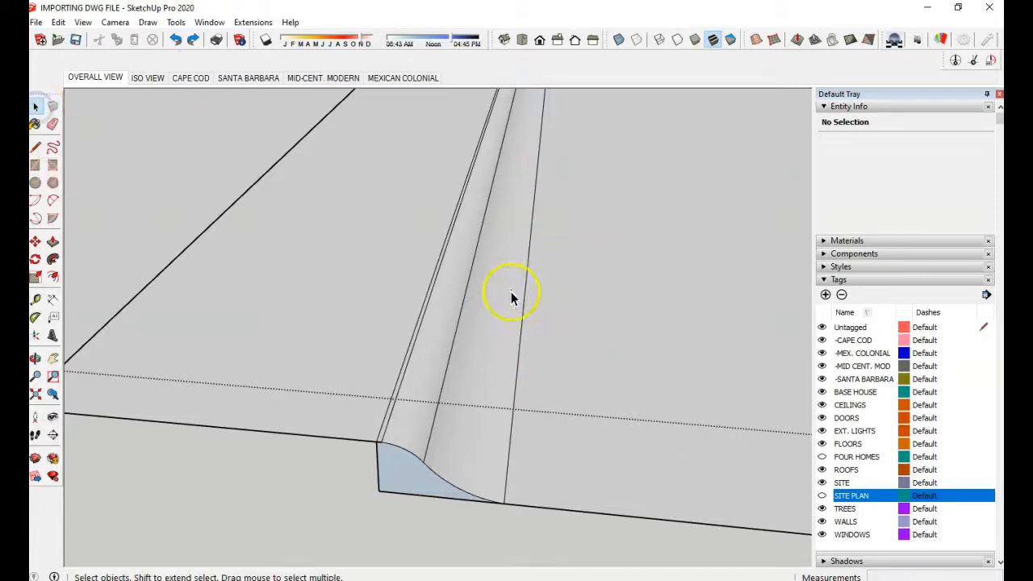
{"action": "left_click", "coordinate": [472, 277]}
{"action": "right_click", "coordinate": [473, 278]}
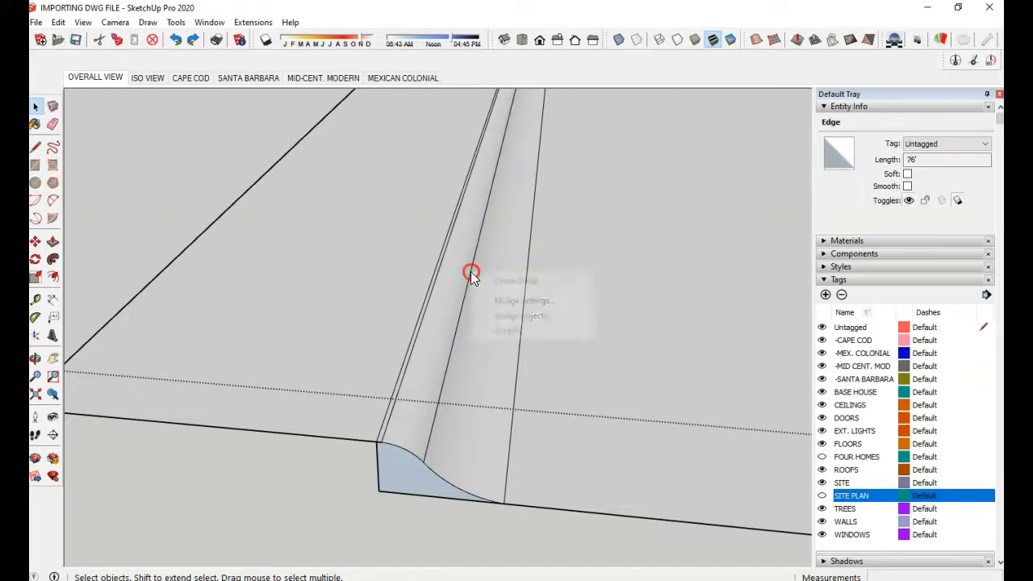
{"action": "left_click", "coordinate": [506, 260]}
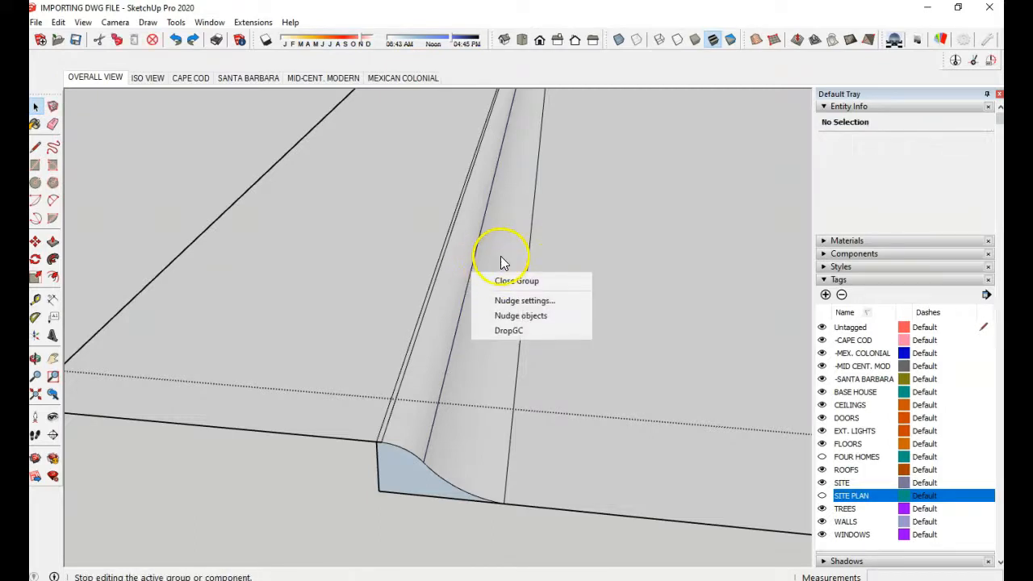
{"action": "left_click", "coordinate": [471, 269]}
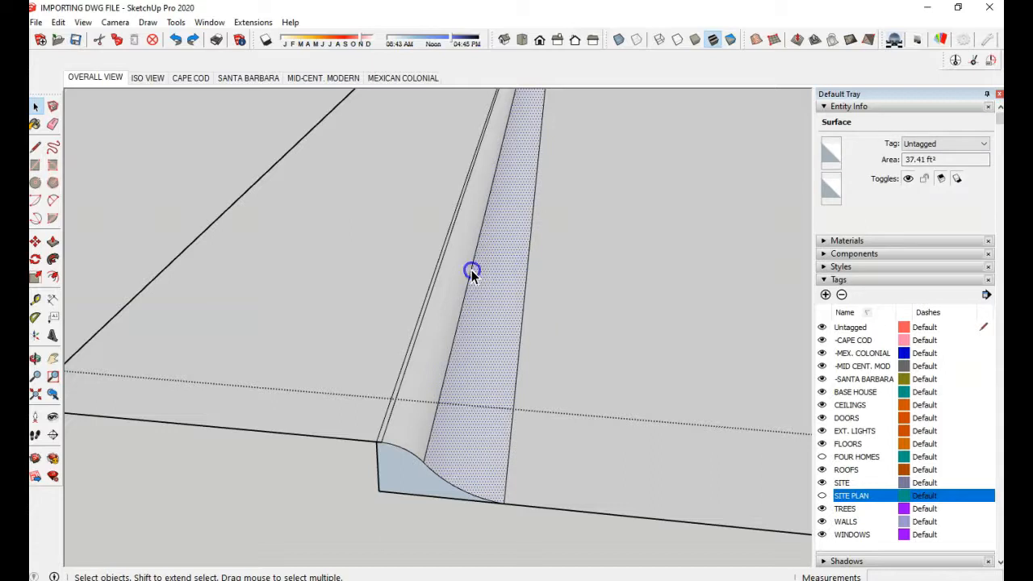
{"action": "right_click", "coordinate": [472, 269]}
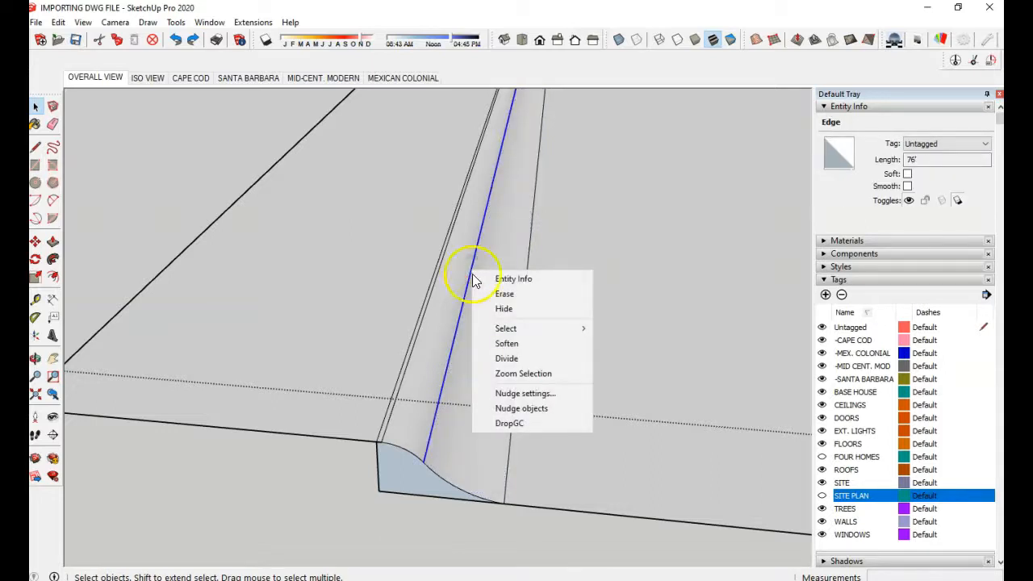
{"action": "left_click", "coordinate": [507, 347]}
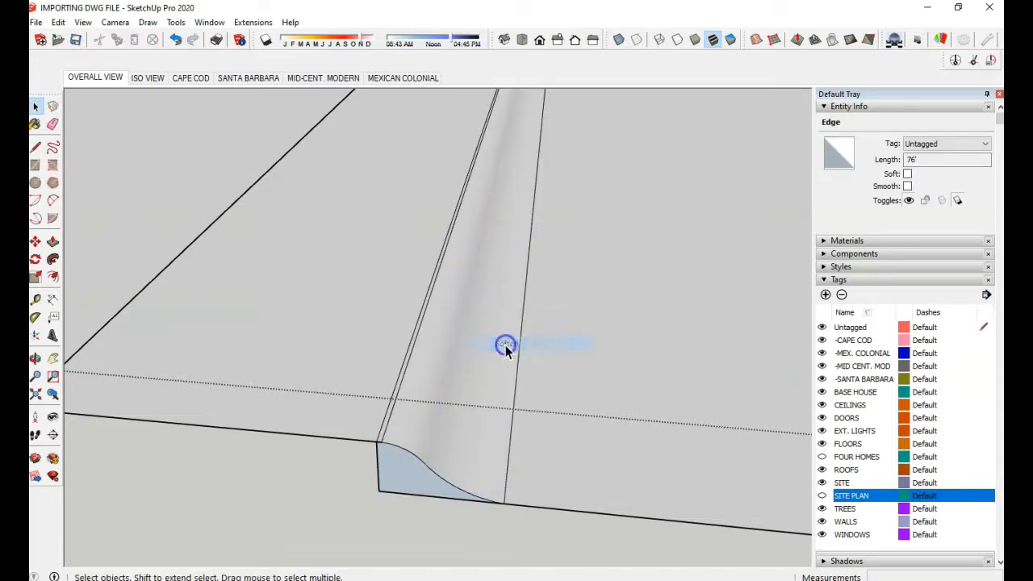
{"action": "left_click", "coordinate": [422, 375]}
Step: Select the S-curve profile face and its edges at the near end of the house-side curb
{"action": "middle_click_drag", "start_coordinate": [422, 375], "coordinate": [422, 337]}
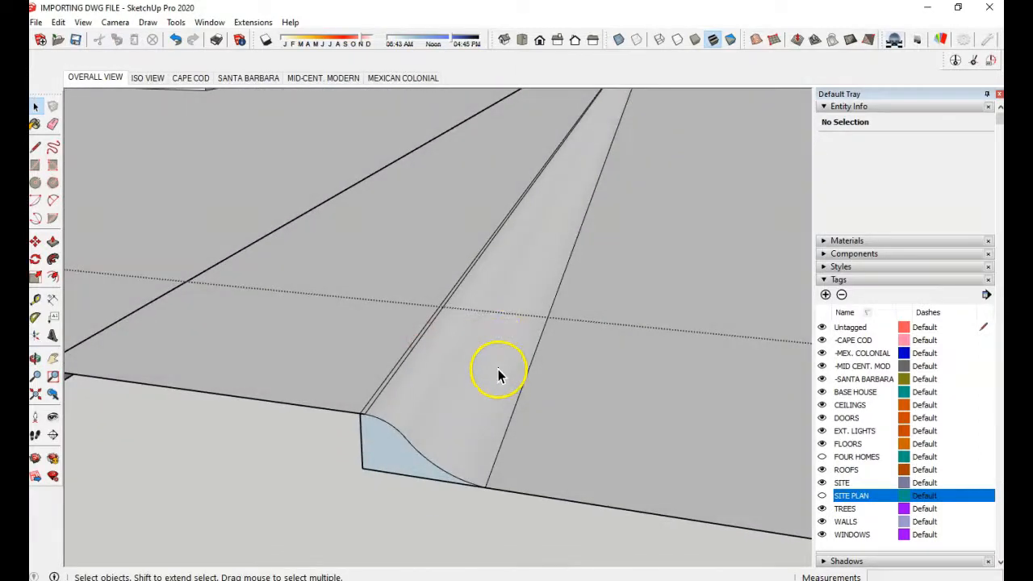
{"action": "middle_click_drag", "start_coordinate": [464, 369], "coordinate": [440, 410]}
{"action": "scroll", "coordinate": [378, 432], "scroll_direction": "down", "scroll_amount": 8}
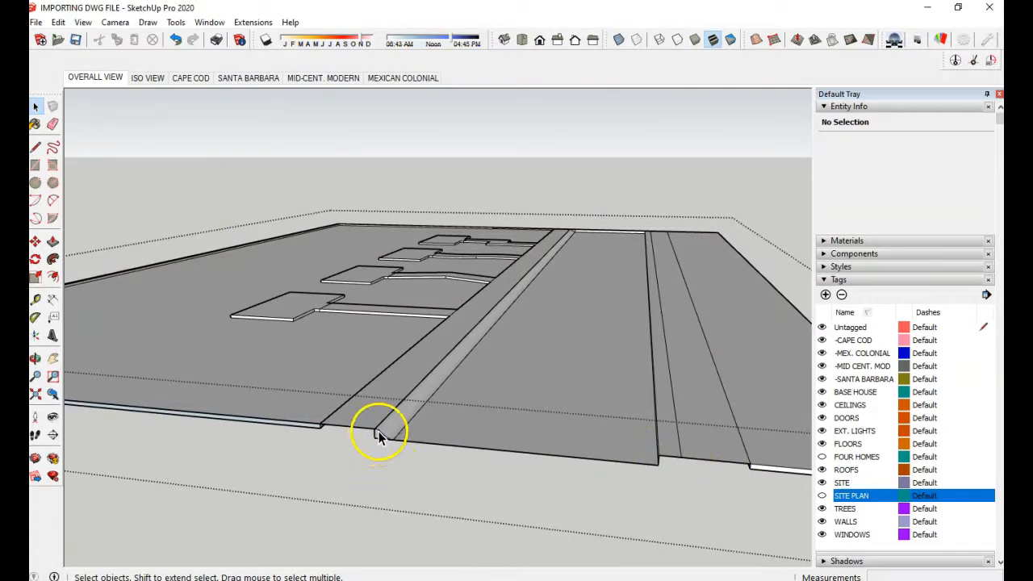
{"action": "scroll", "coordinate": [379, 435], "scroll_direction": "up", "scroll_amount": 4}
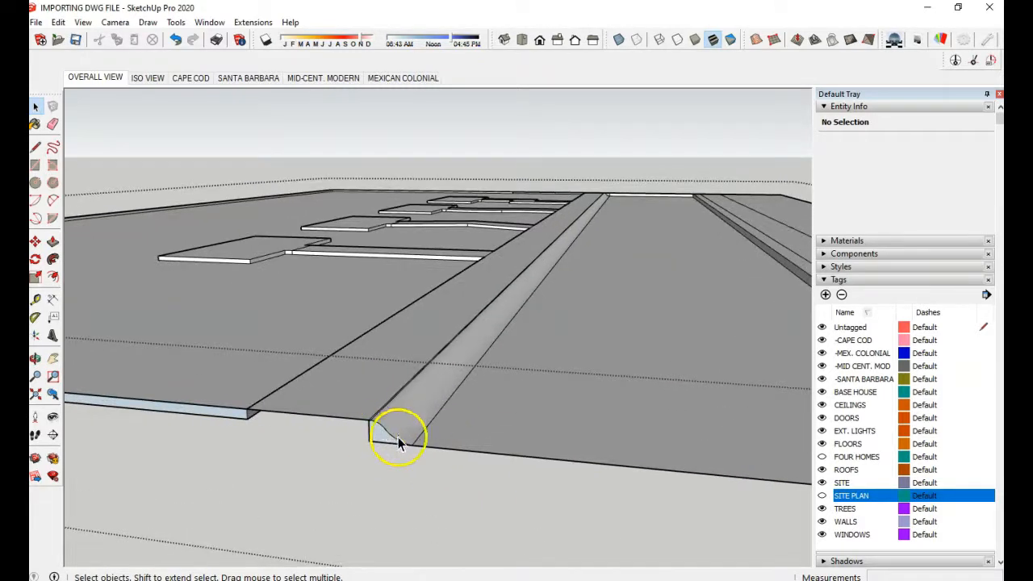
{"action": "scroll", "coordinate": [379, 438], "scroll_direction": "down", "scroll_amount": 4}
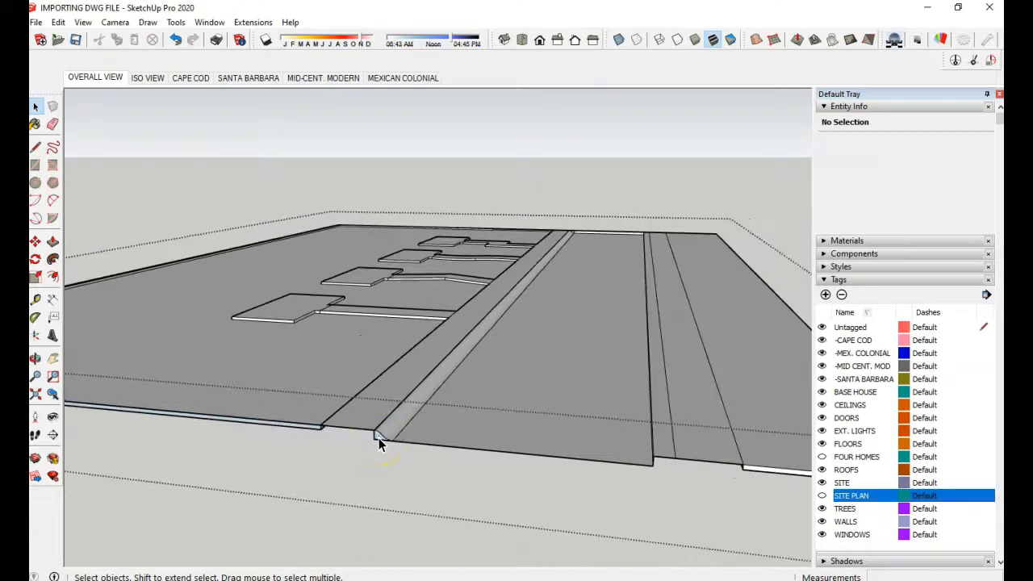
{"action": "middle_click_drag", "start_coordinate": [376, 437], "coordinate": [411, 443]}
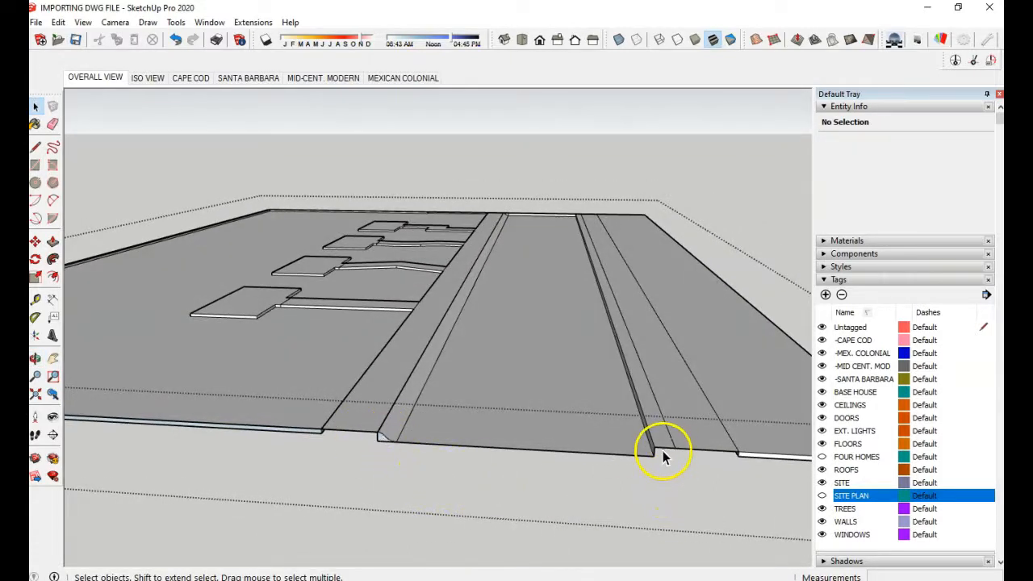
{"action": "scroll", "coordinate": [663, 454], "scroll_direction": "up", "scroll_amount": 1}
{"action": "left_click_drag", "start_coordinate": [339, 428], "coordinate": [376, 452]}
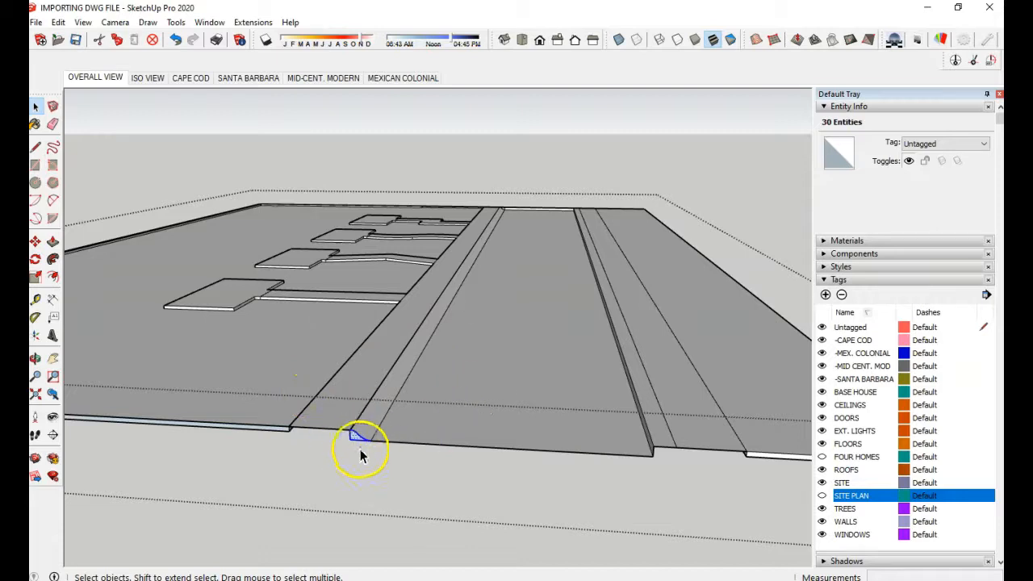
{"action": "left_click", "coordinate": [35, 240]}
{"action": "left_click", "coordinate": [368, 436]}
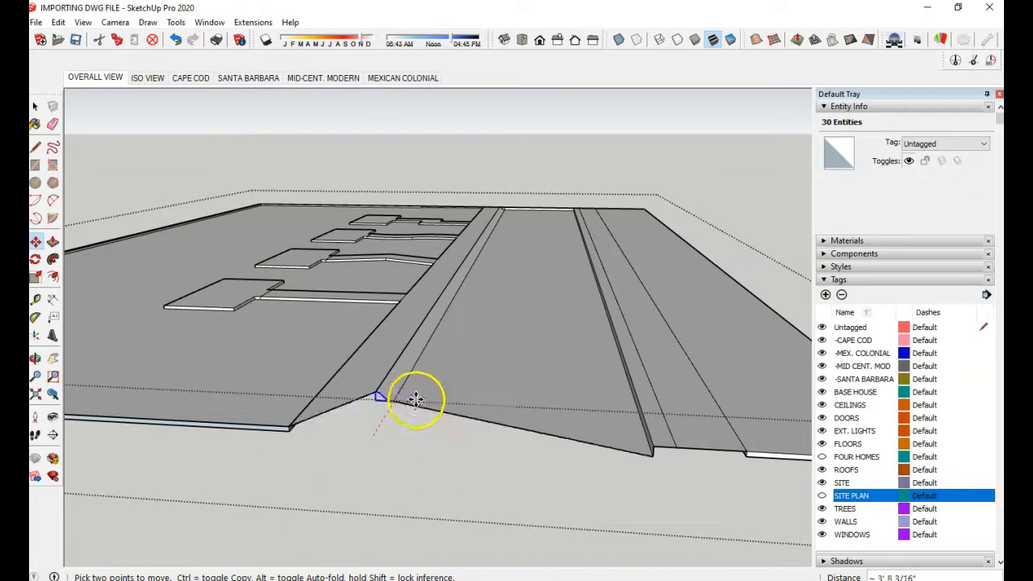
{"action": "left_click", "coordinate": [377, 443]}
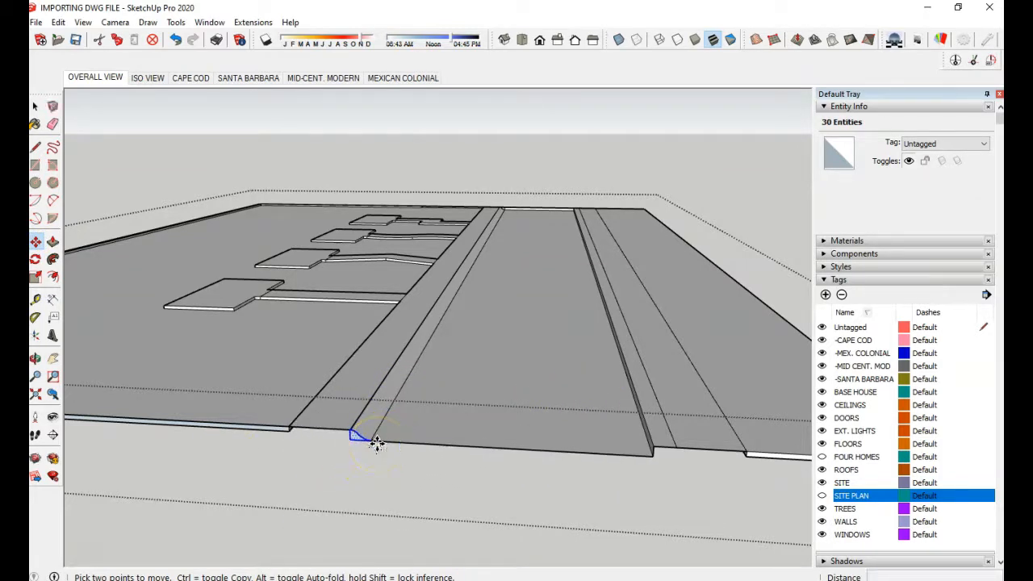
{"action": "scroll", "coordinate": [369, 433], "scroll_direction": "up", "scroll_amount": 2}
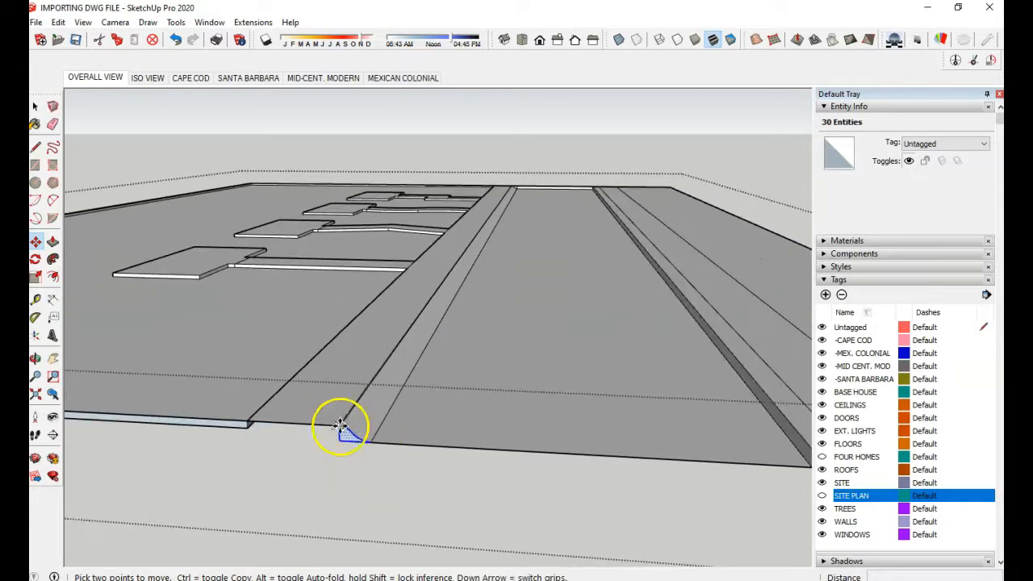
Step: Try to copy the selected curb profile across the street to the opposite curb, using its lower street-side corner as base point
{"action": "left_click", "coordinate": [37, 243]}
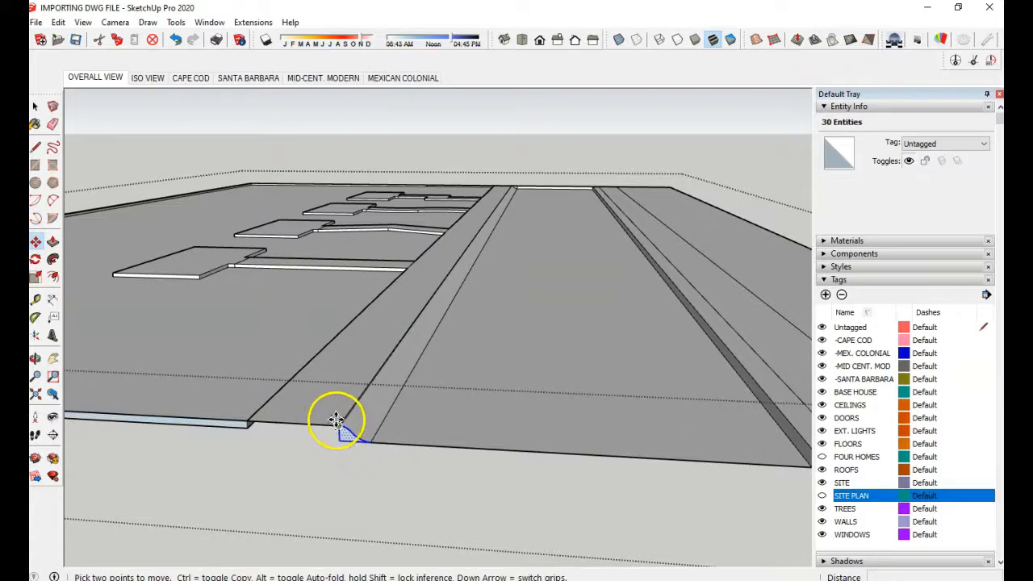
{"action": "left_click", "coordinate": [372, 442]}
{"action": "key", "text": "ctrl"}
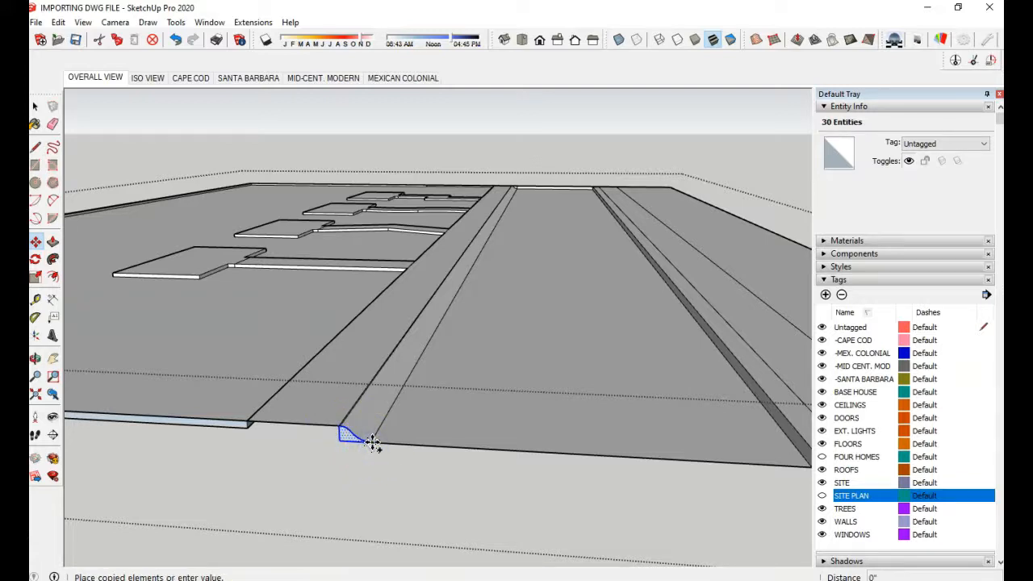
{"action": "scroll", "coordinate": [405, 443], "scroll_direction": "down", "scroll_amount": 3}
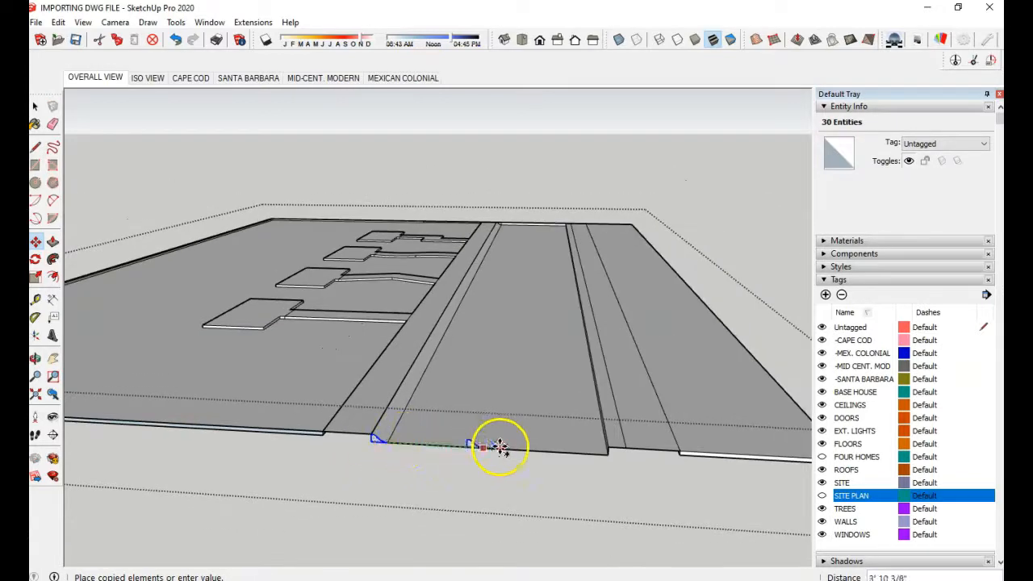
{"action": "scroll", "coordinate": [605, 445], "scroll_direction": "up", "scroll_amount": 2}
{"action": "scroll", "coordinate": [607, 453], "scroll_direction": "up", "scroll_amount": 2}
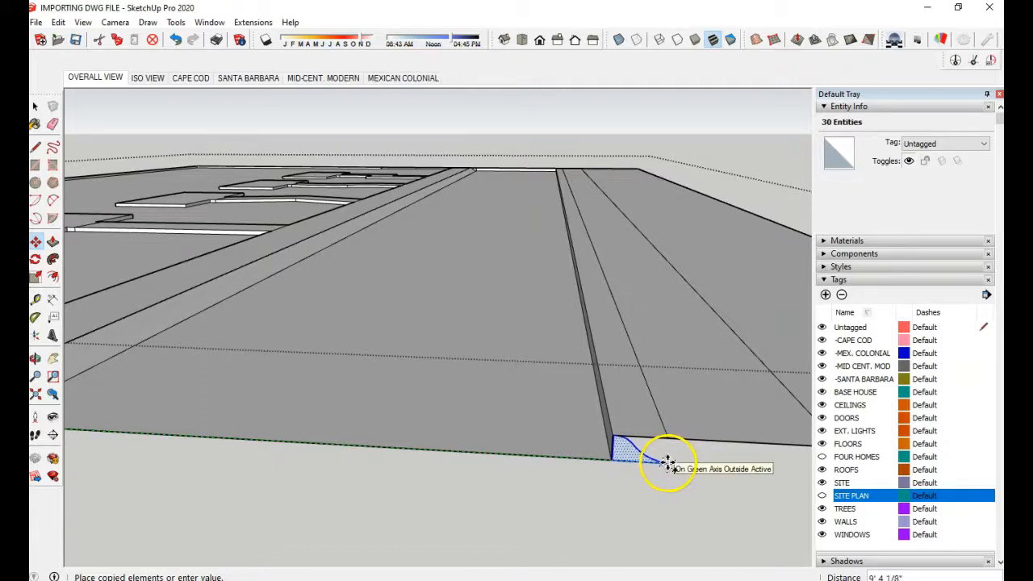
{"action": "left_click", "coordinate": [584, 456]}
{"action": "scroll", "coordinate": [595, 444], "scroll_direction": "down", "scroll_amount": 3}
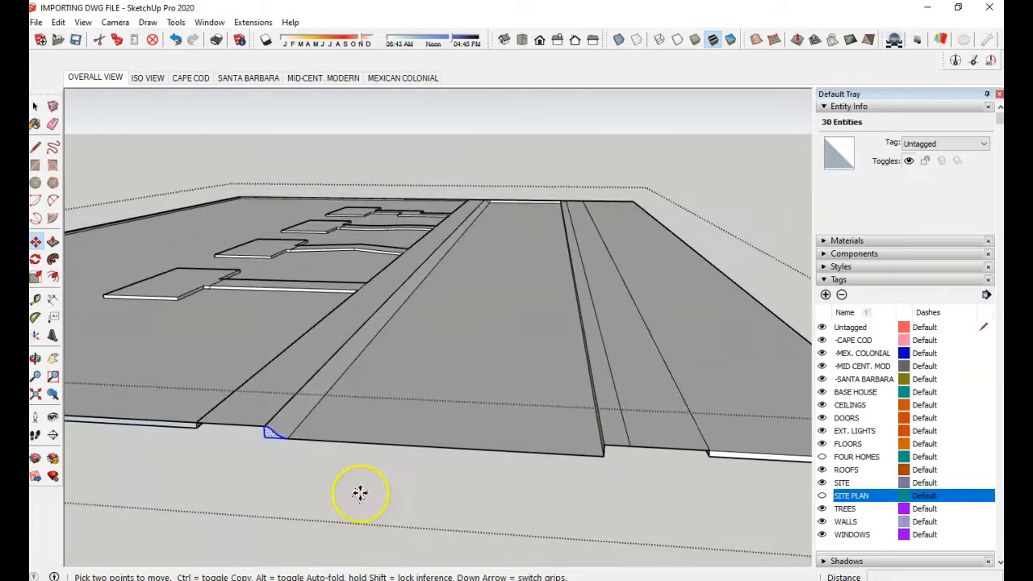
Step: Copy the selected curb profile by its upper corner 9' 4" across the street onto the upper corner of the opposite curb
{"action": "scroll", "coordinate": [270, 426], "scroll_direction": "up", "scroll_amount": 3}
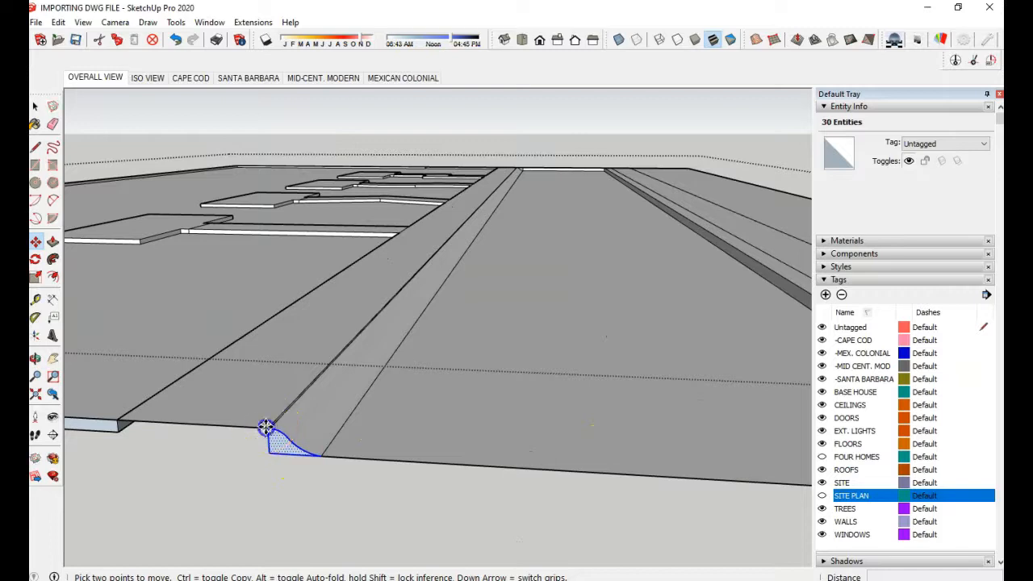
{"action": "left_click", "coordinate": [266, 427]}
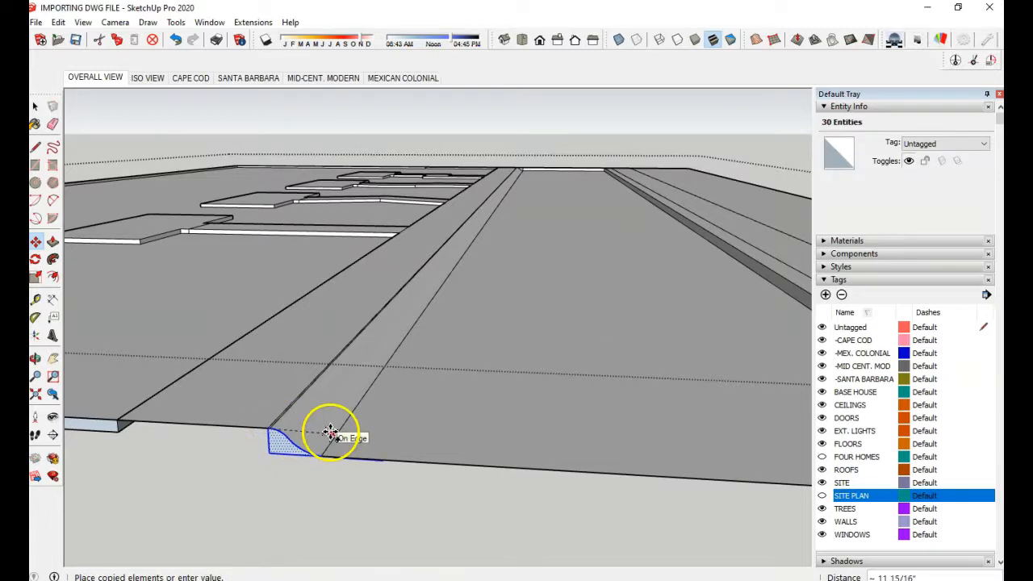
{"action": "scroll", "coordinate": [331, 431], "scroll_direction": "down", "scroll_amount": 2}
{"action": "scroll", "coordinate": [570, 438], "scroll_direction": "up", "scroll_amount": 3}
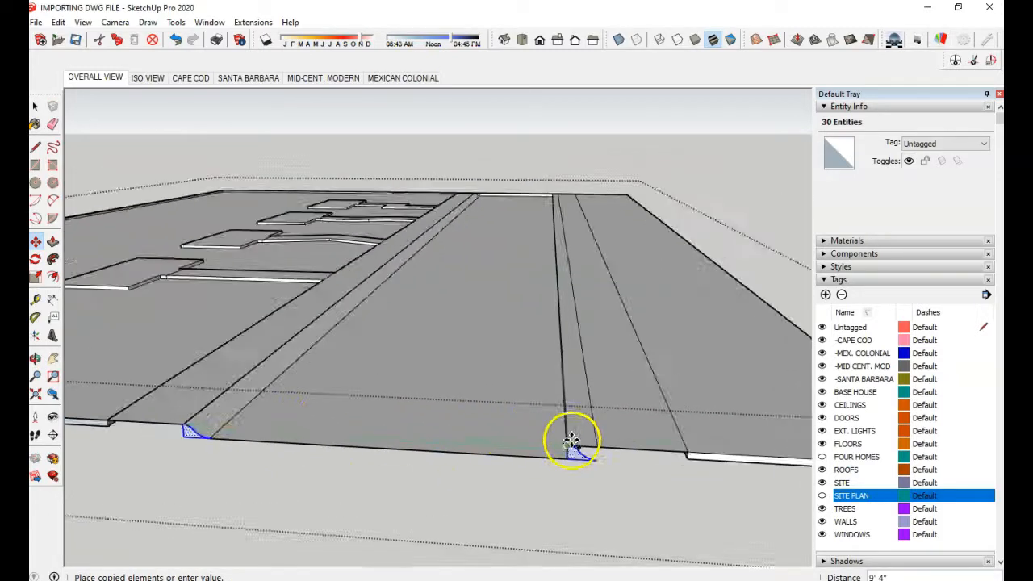
{"action": "left_click", "coordinate": [570, 449]}
Step: Flip the copied curb profile along the green direction so its curve slopes down toward the street
{"action": "mouse_move", "coordinate": [664, 512]}
{"action": "middle_mouse_down"}
{"action": "mouse_move", "coordinate": [592, 503]}
{"action": "mouse_move", "coordinate": [578, 472]}
{"action": "mouse_move", "coordinate": [577, 483]}
{"action": "middle_mouse_up"}
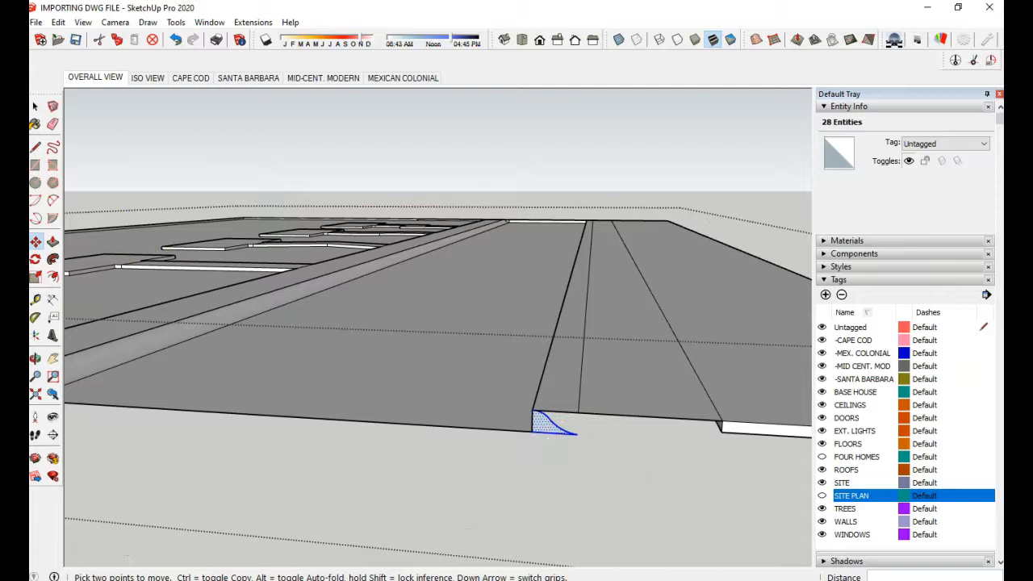
{"action": "scroll", "coordinate": [561, 429], "scroll_direction": "up", "scroll_amount": 4}
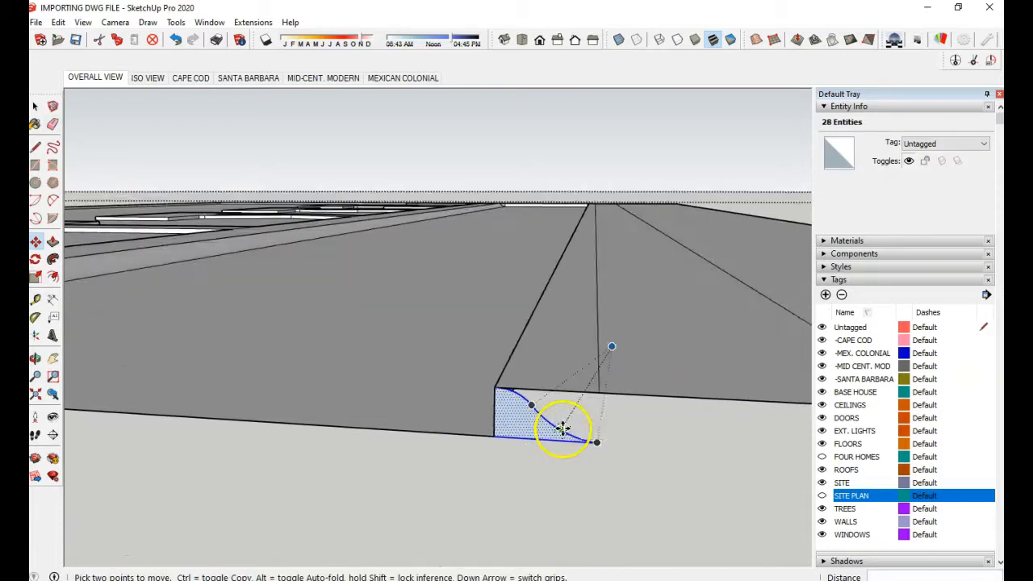
{"action": "left_click", "coordinate": [35, 105]}
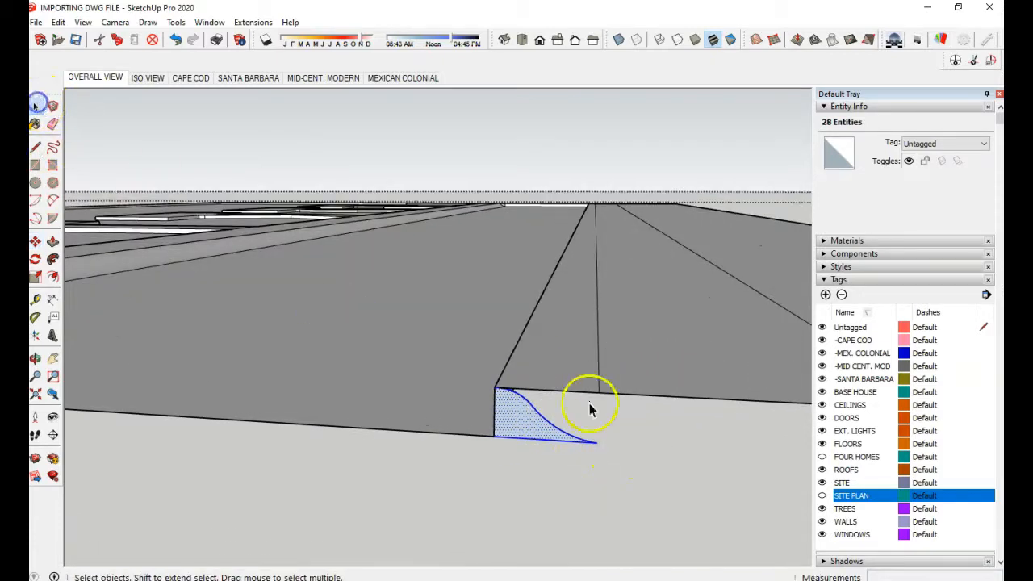
{"action": "right_click", "coordinate": [519, 425]}
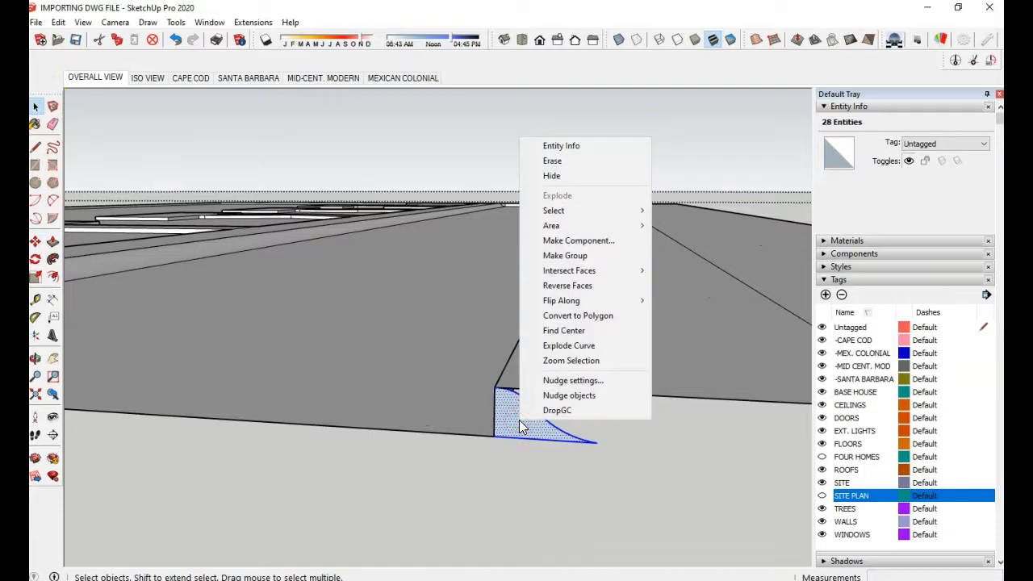
{"action": "left_click", "coordinate": [560, 302]}
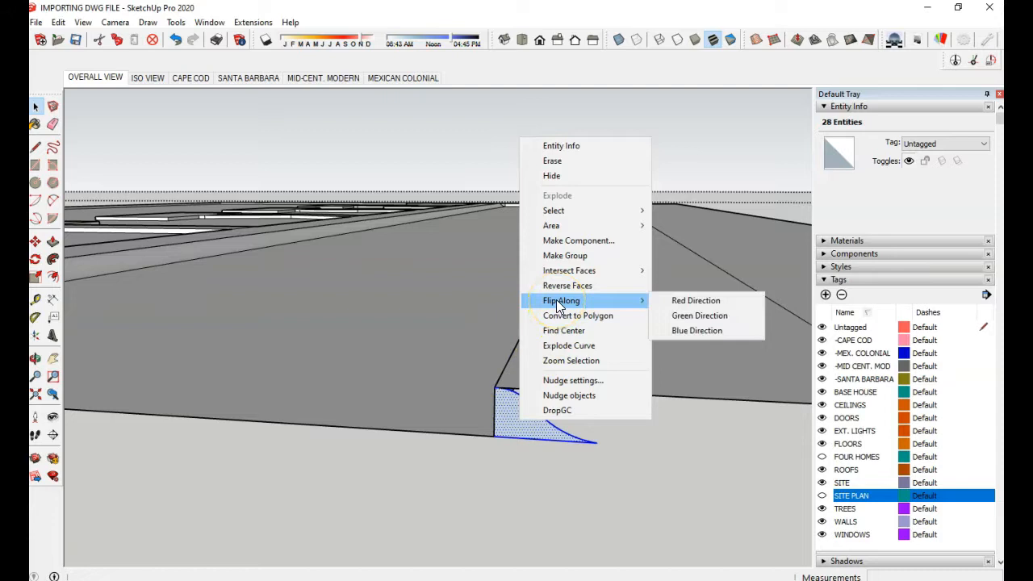
{"action": "left_click", "coordinate": [689, 316]}
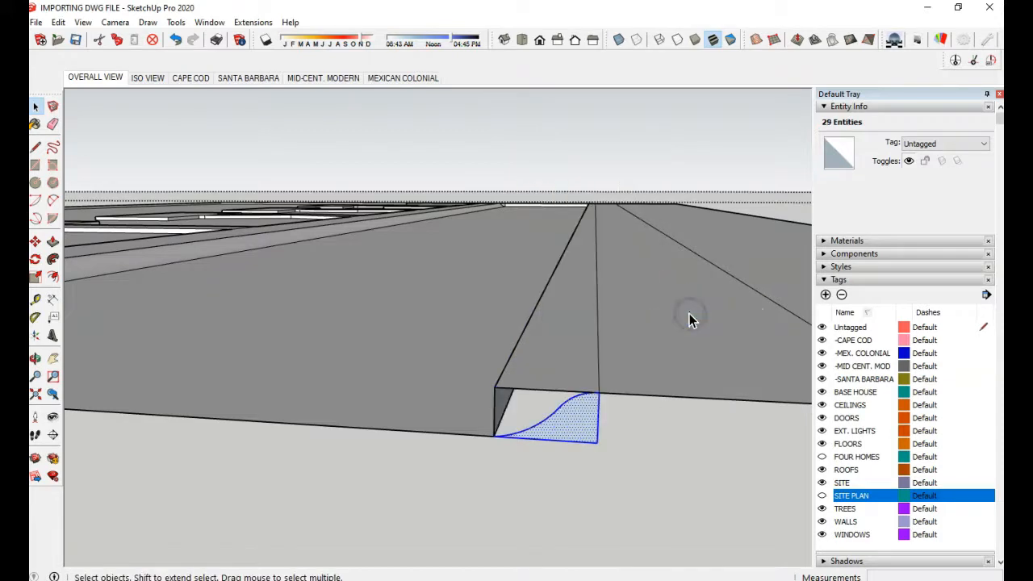
Step: Erase the old square street-side corner edges of the opposite curb, removing its flat top and vertical face
{"action": "middle_click_drag", "start_coordinate": [559, 440], "coordinate": [582, 428]}
{"action": "left_click", "coordinate": [646, 340]}
{"action": "middle_click_drag", "start_coordinate": [578, 365], "coordinate": [475, 399]}
{"action": "left_click", "coordinate": [559, 340]}
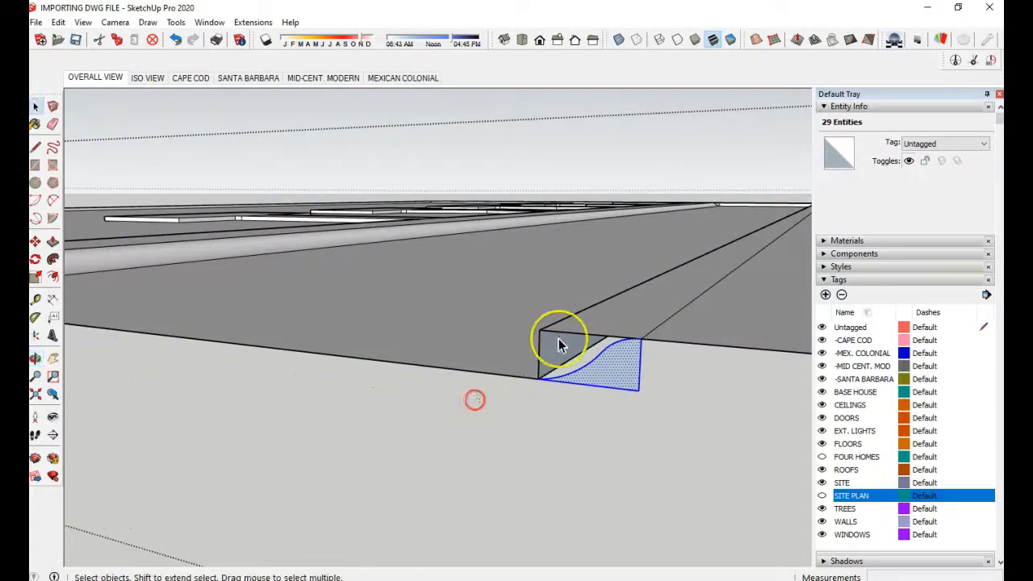
{"action": "left_click", "coordinate": [610, 332]}
{"action": "left_click", "coordinate": [537, 350]}
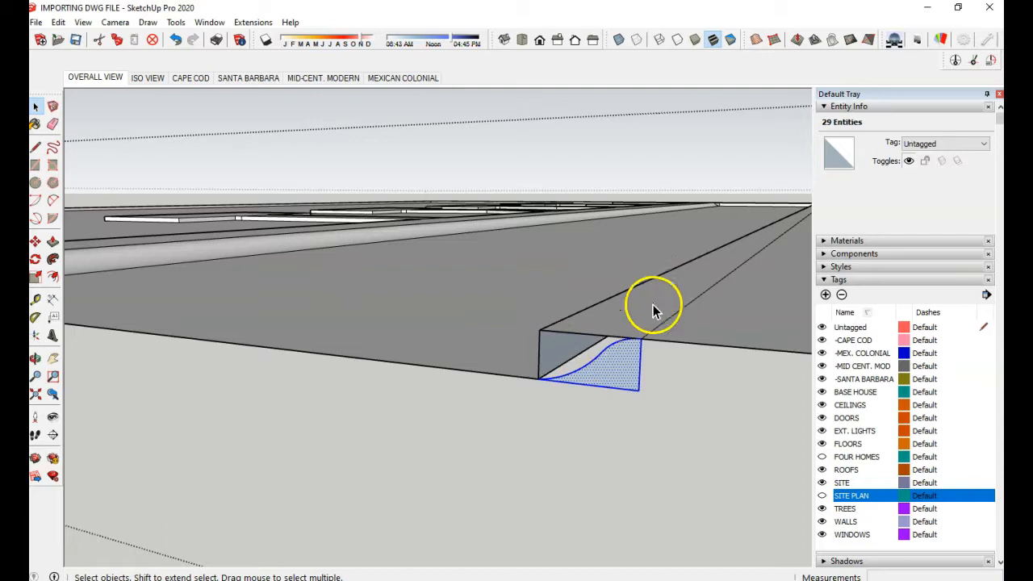
{"action": "middle_click_drag", "start_coordinate": [613, 374], "coordinate": [711, 295]}
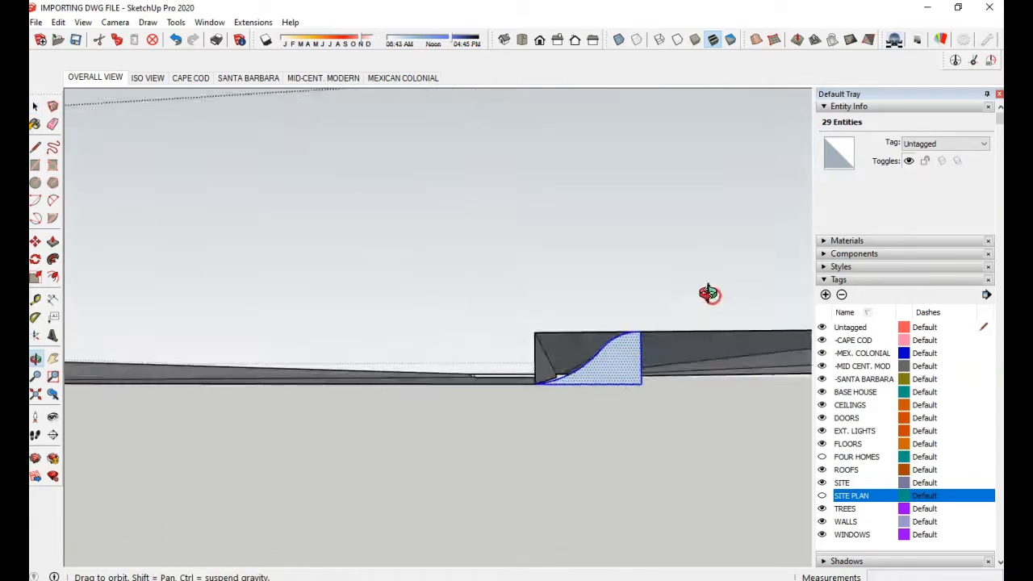
{"action": "left_click", "coordinate": [53, 124]}
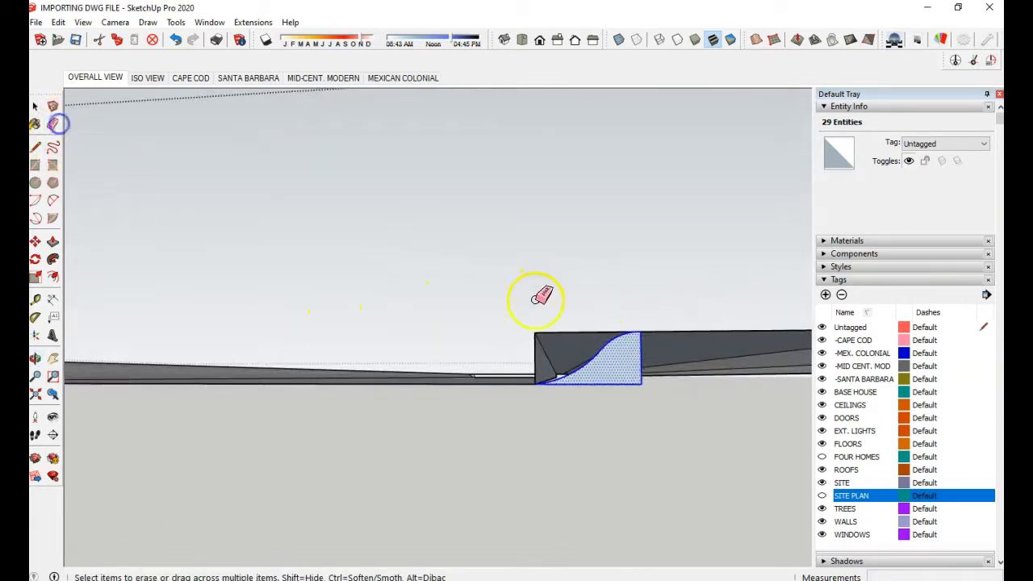
{"action": "left_click", "coordinate": [534, 339]}
{"action": "mouse_move", "coordinate": [548, 304]}
{"action": "middle_mouse_down"}
{"action": "mouse_move", "coordinate": [542, 318]}
{"action": "mouse_move", "coordinate": [544, 309]}
{"action": "middle_mouse_up"}
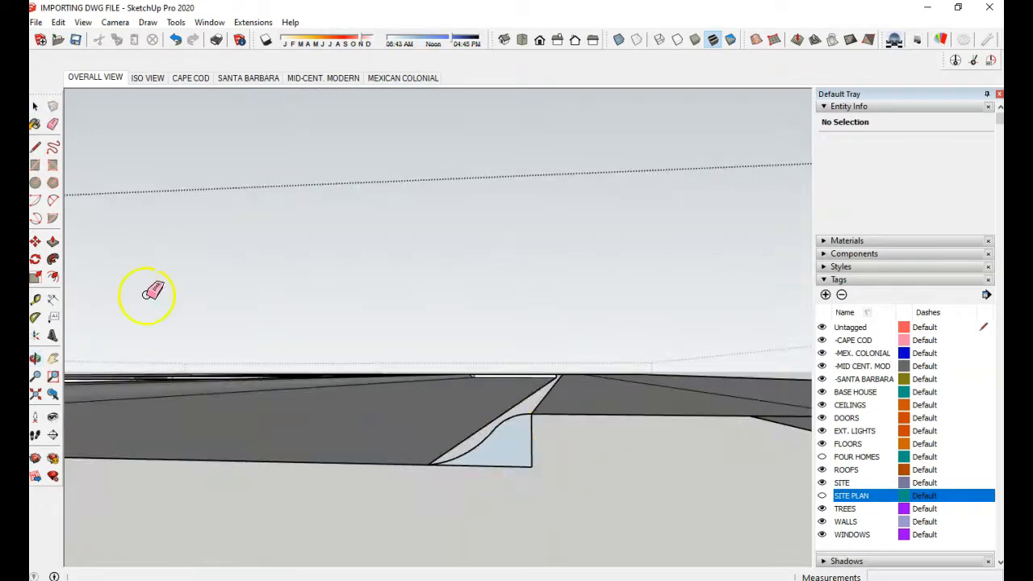
Step: Extrude the mirrored curb profile 76' along the full length of the street with Push/Pull
{"action": "left_click", "coordinate": [52, 243]}
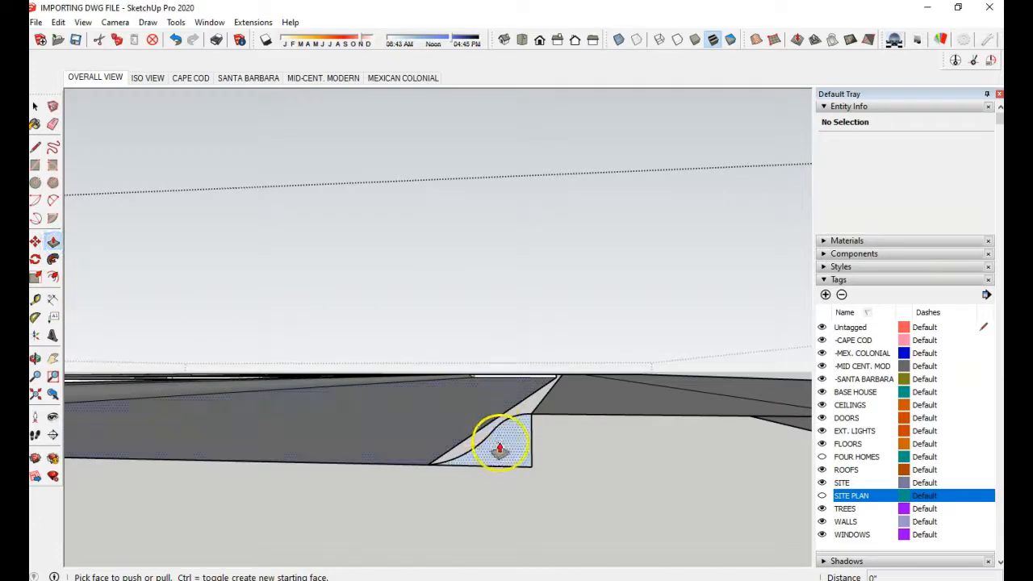
{"action": "left_click", "coordinate": [498, 434]}
{"action": "left_click", "coordinate": [581, 376]}
{"action": "middle_click_drag", "start_coordinate": [562, 406], "coordinate": [657, 477]}
{"action": "middle_click_drag", "start_coordinate": [620, 551], "coordinate": [614, 530]}
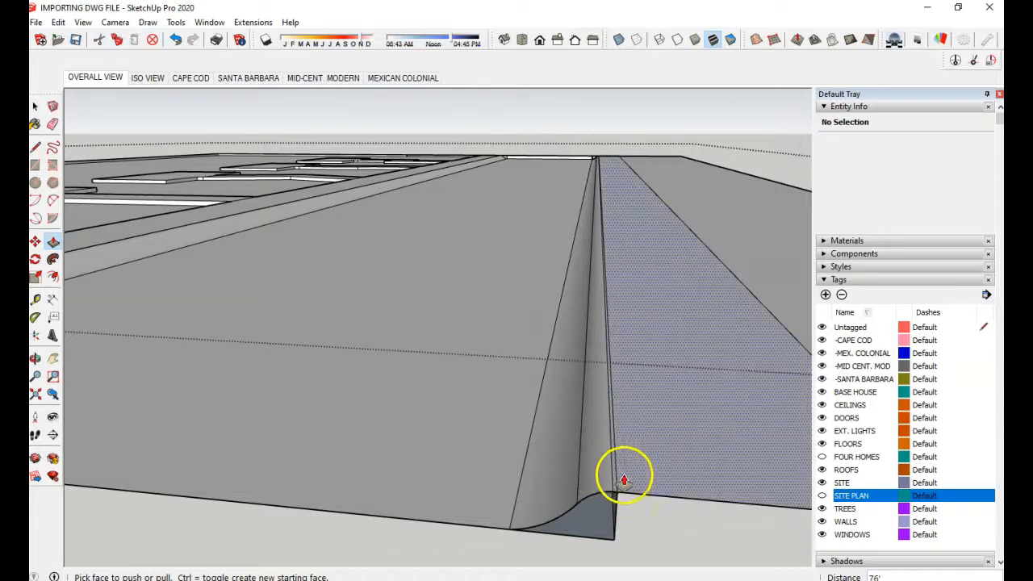
{"action": "left_click", "coordinate": [609, 482]}
Step: Examine the far and near ends of the newly extruded curb where it meets the strip beside it
{"action": "scroll", "coordinate": [603, 474], "scroll_direction": "down", "scroll_amount": 7}
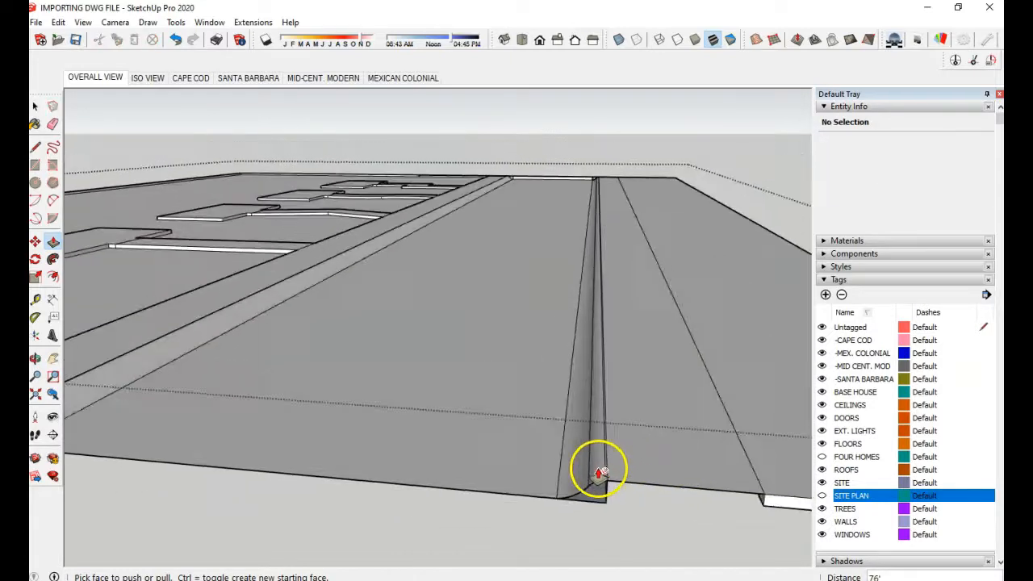
{"action": "scroll", "coordinate": [599, 209], "scroll_direction": "up", "scroll_amount": 6}
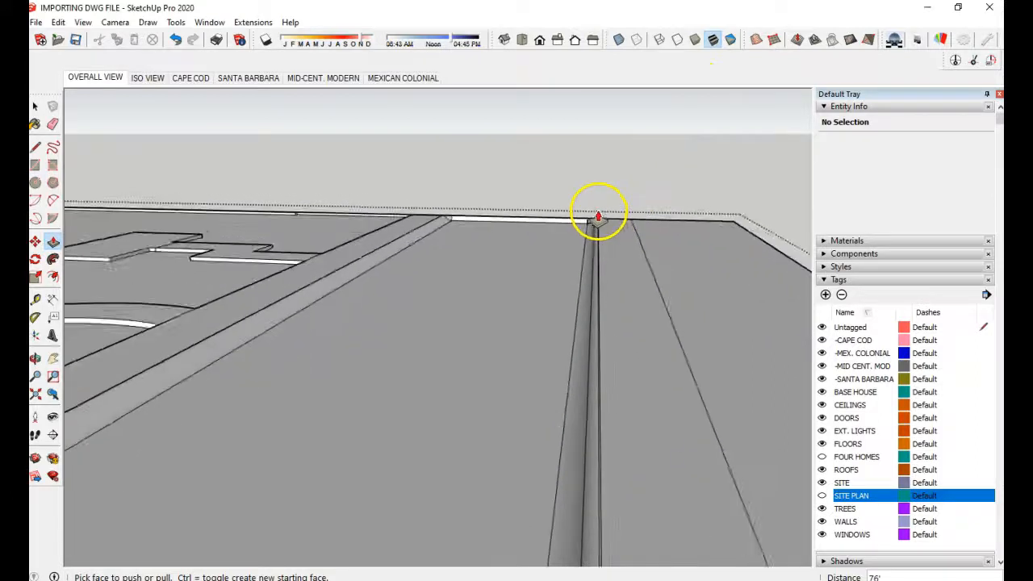
{"action": "scroll", "coordinate": [599, 232], "scroll_direction": "down", "scroll_amount": 10}
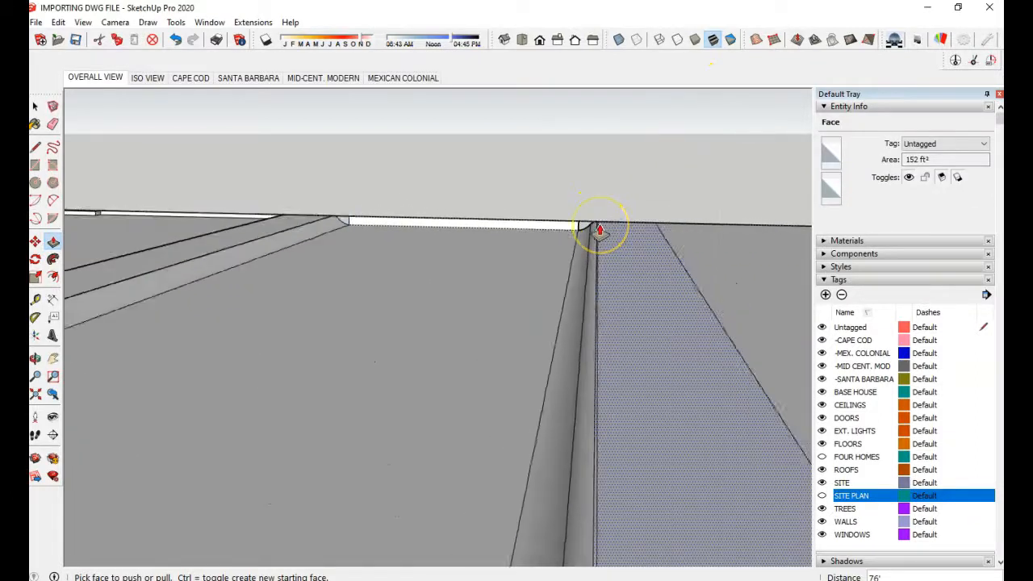
{"action": "scroll", "coordinate": [661, 318], "scroll_direction": "up", "scroll_amount": 8}
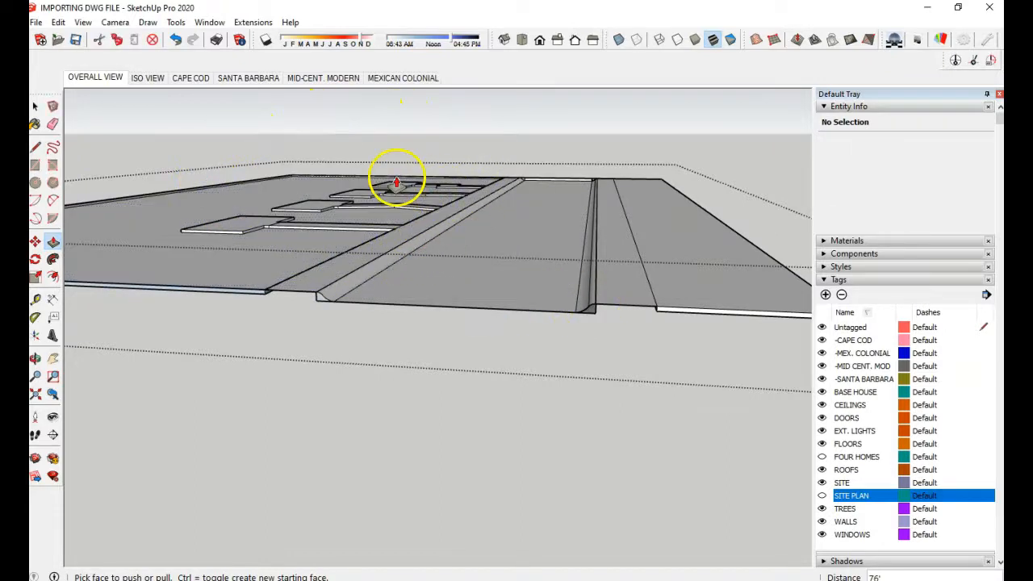
{"action": "scroll", "coordinate": [598, 322], "scroll_direction": "up", "scroll_amount": 1}
{"action": "scroll", "coordinate": [598, 322], "scroll_direction": "up", "scroll_amount": 4}
{"action": "middle_click_drag", "start_coordinate": [595, 302], "coordinate": [586, 333]}
{"action": "scroll", "coordinate": [598, 311], "scroll_direction": "up", "scroll_amount": 3}
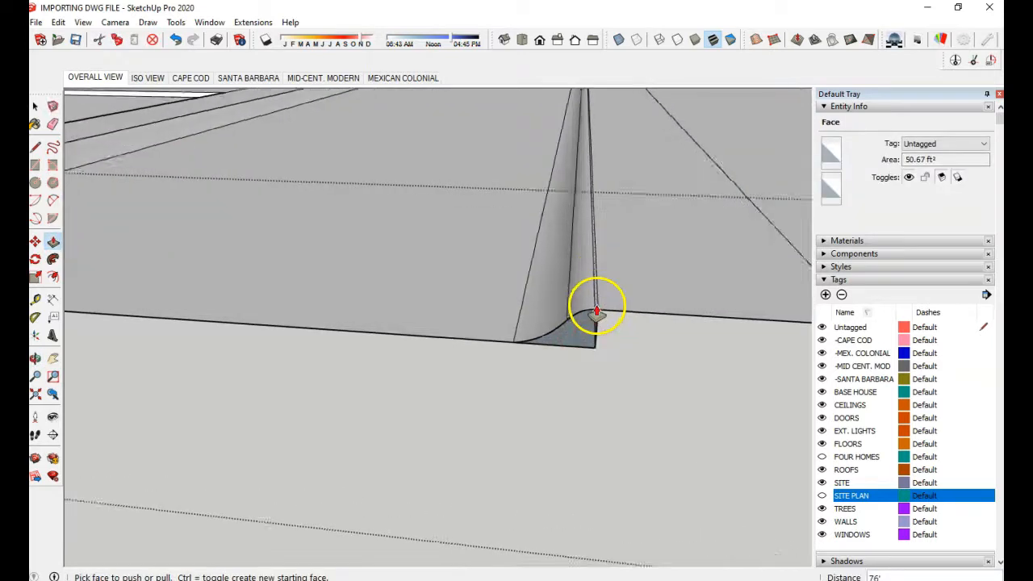
Step: Erase the stray edges behind the opposite curb and the edges closing off its near end
{"action": "left_click", "coordinate": [51, 238]}
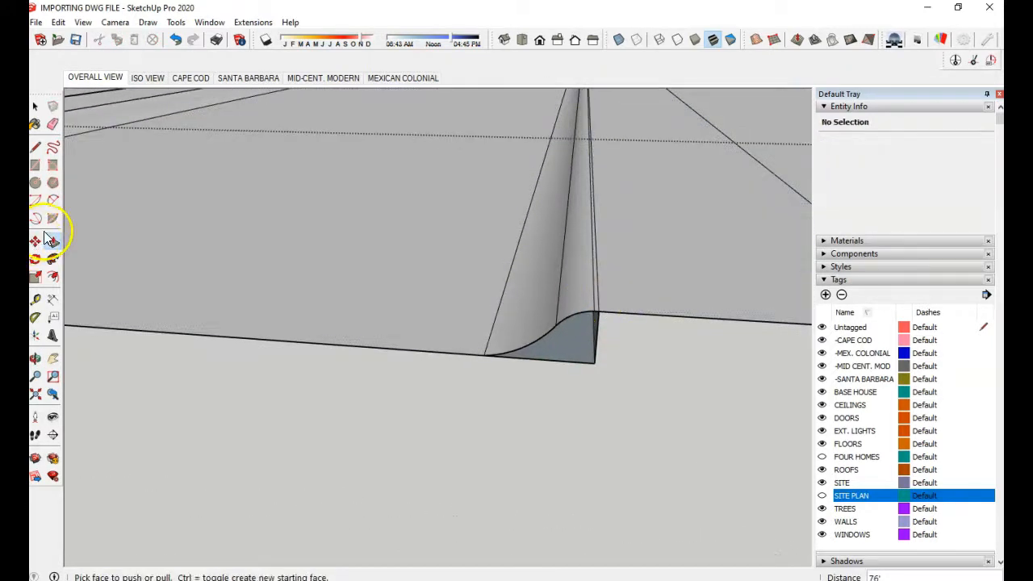
{"action": "left_click", "coordinate": [606, 291]}
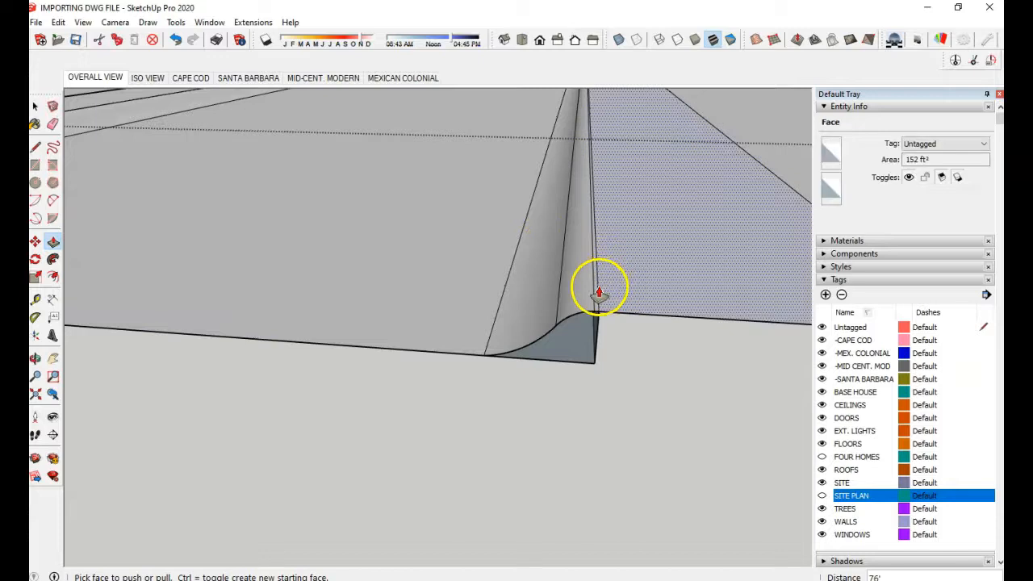
{"action": "left_click", "coordinate": [53, 239]}
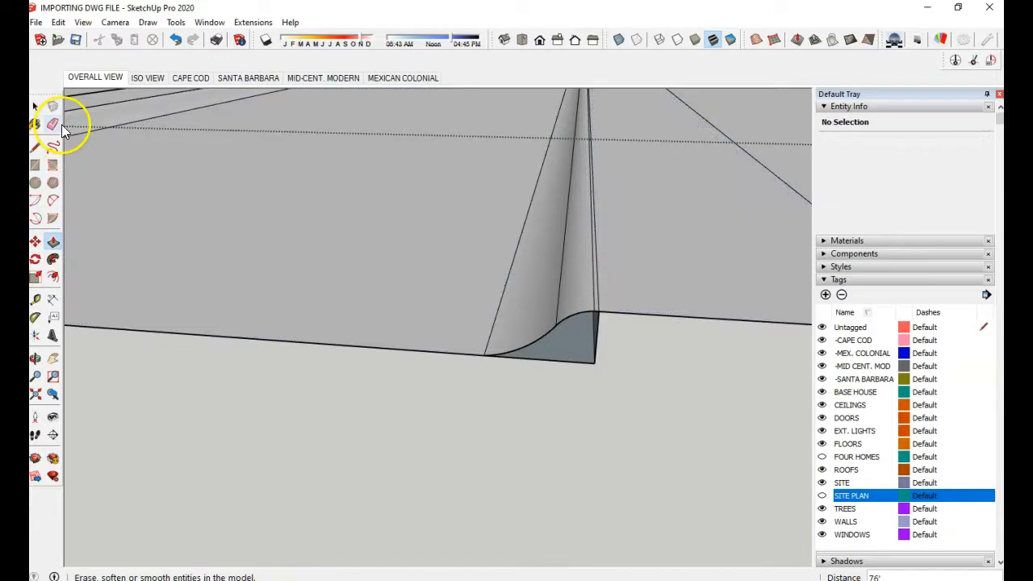
{"action": "left_click", "coordinate": [55, 125]}
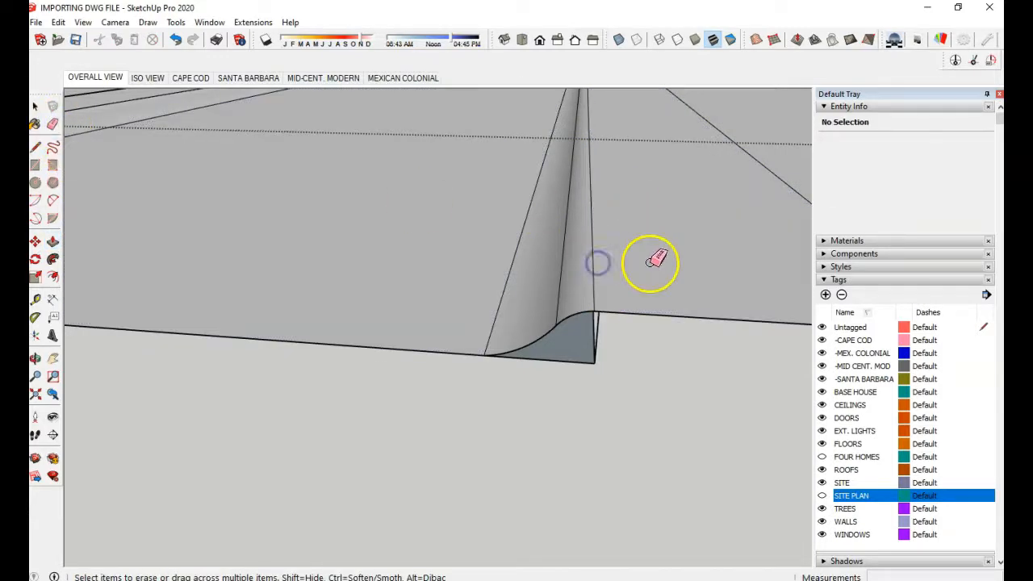
{"action": "mouse_move", "coordinate": [618, 337]}
{"action": "middle_mouse_down"}
{"action": "mouse_move", "coordinate": [620, 285]}
{"action": "mouse_move", "coordinate": [560, 282]}
{"action": "mouse_move", "coordinate": [649, 266]}
{"action": "mouse_move", "coordinate": [680, 320]}
{"action": "middle_mouse_up"}
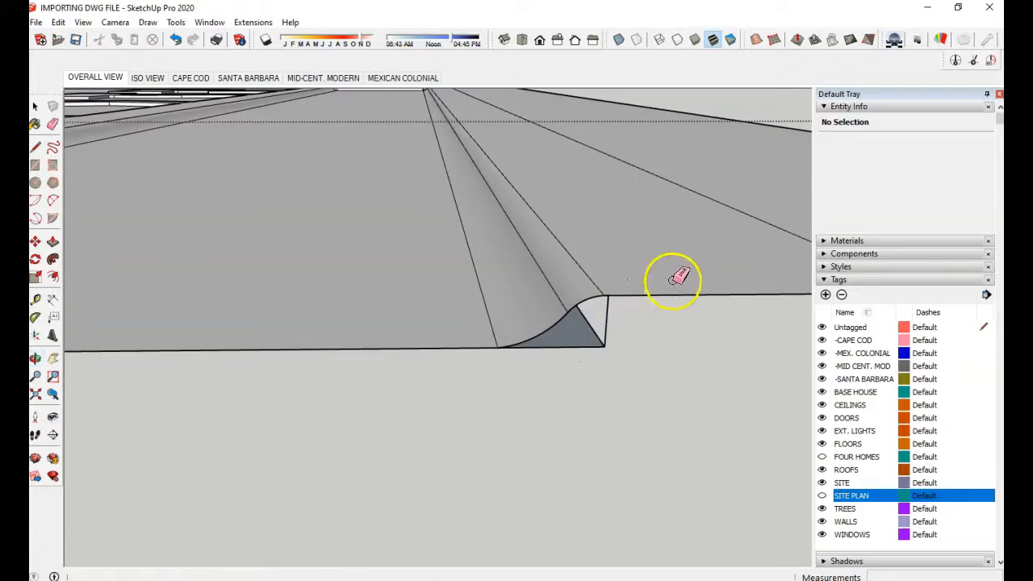
{"action": "middle_click_drag", "start_coordinate": [611, 311], "coordinate": [645, 240]}
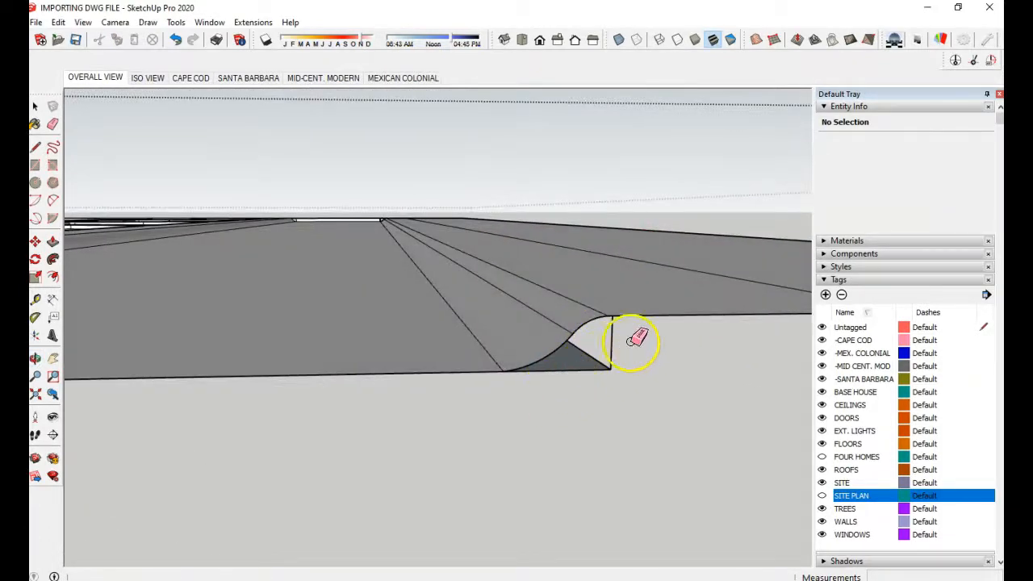
{"action": "middle_click_drag", "start_coordinate": [635, 339], "coordinate": [607, 418]}
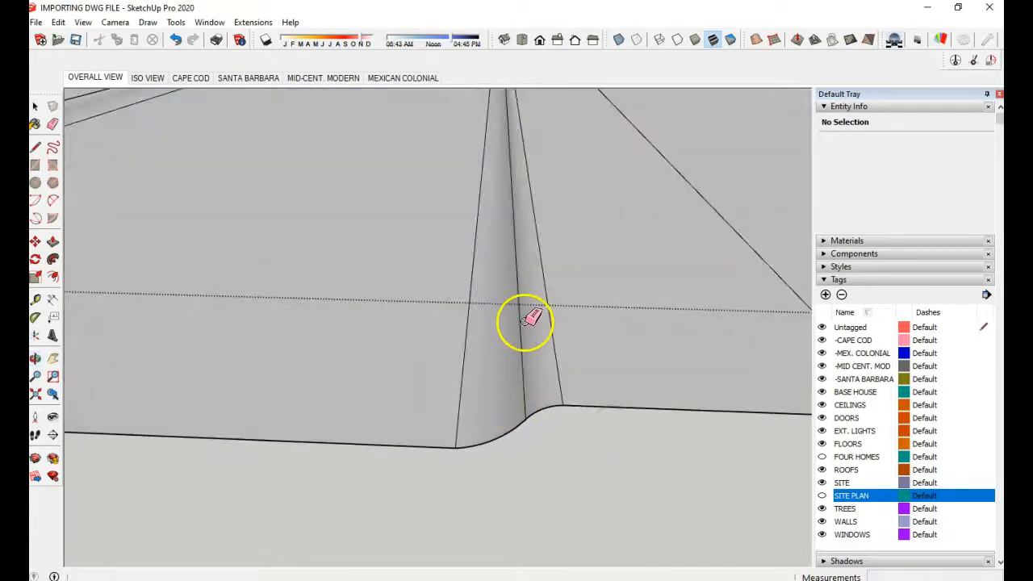
Step: Soften the lengthwise edge where the opposite curb's two curved surfaces meet
{"action": "middle_click_drag", "start_coordinate": [528, 318], "coordinate": [541, 362]}
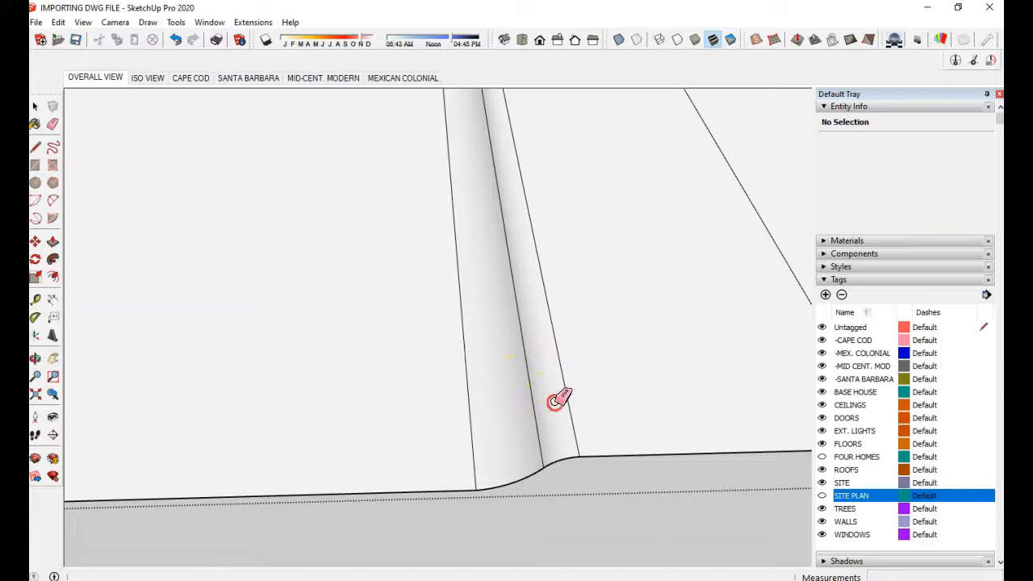
{"action": "middle_click_drag", "start_coordinate": [557, 400], "coordinate": [535, 316]}
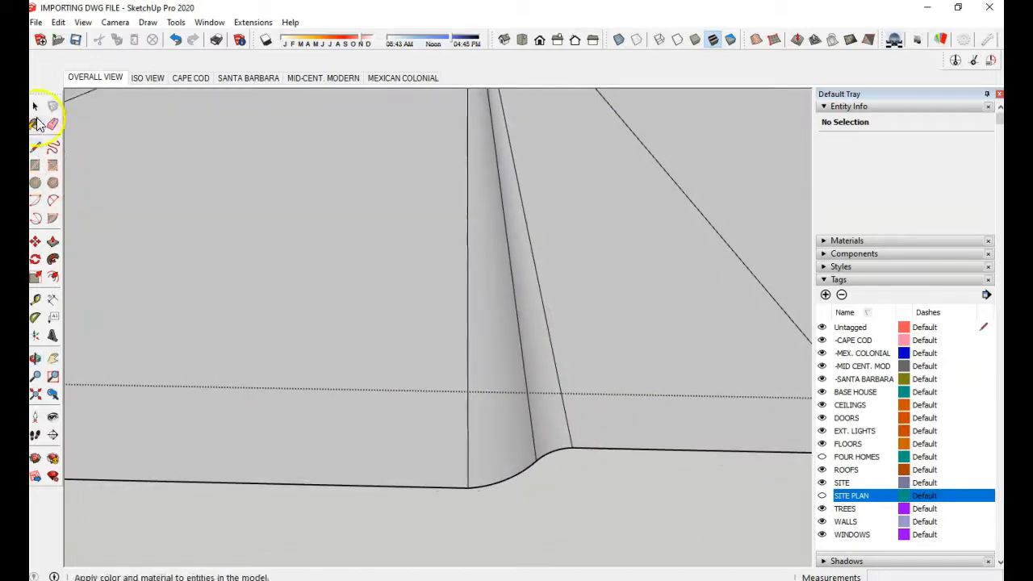
{"action": "right_click", "coordinate": [519, 332]}
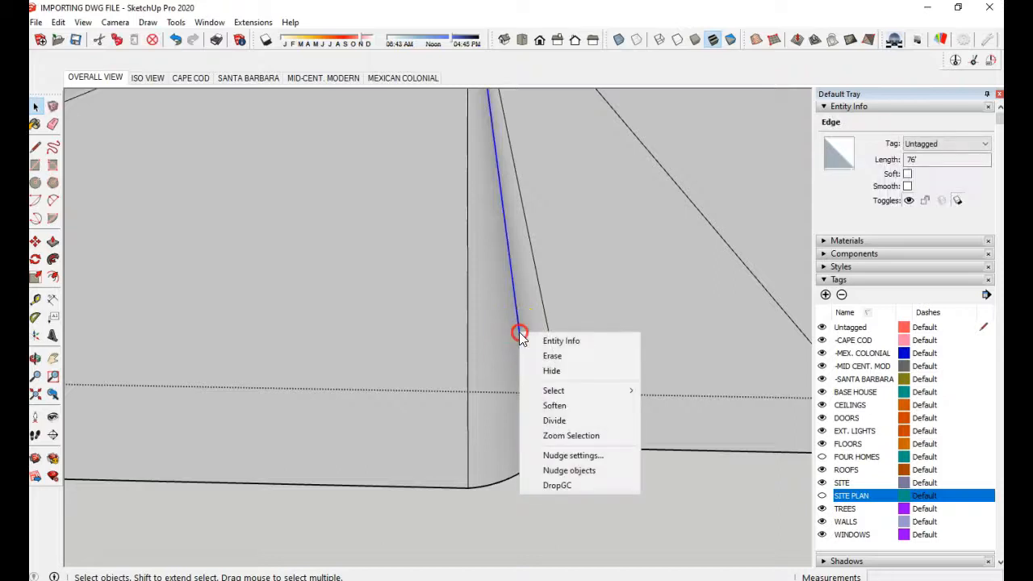
{"action": "left_click", "coordinate": [555, 406]}
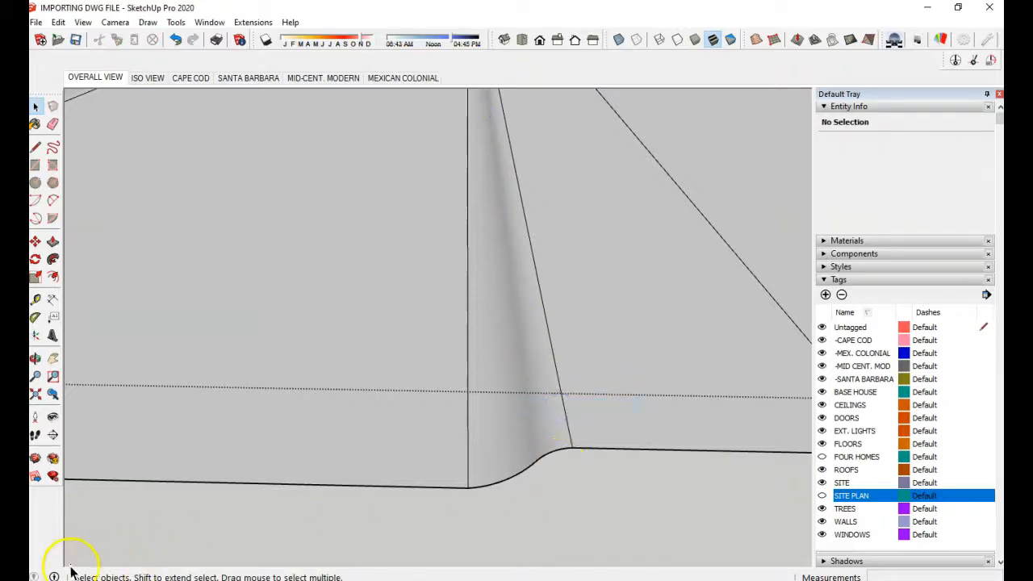
Step: Raise the narrow boundary strip along the back and far side of the lawn 36" with Push/Pull to form a wall
{"action": "scroll", "coordinate": [611, 437], "scroll_direction": "down", "scroll_amount": 4}
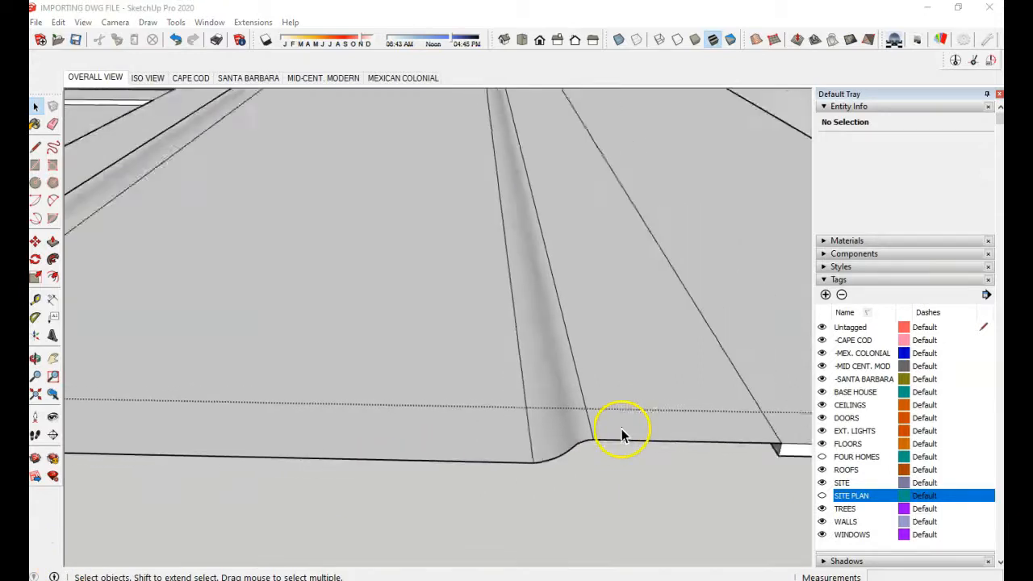
{"action": "scroll", "coordinate": [548, 458], "scroll_direction": "down", "scroll_amount": 8}
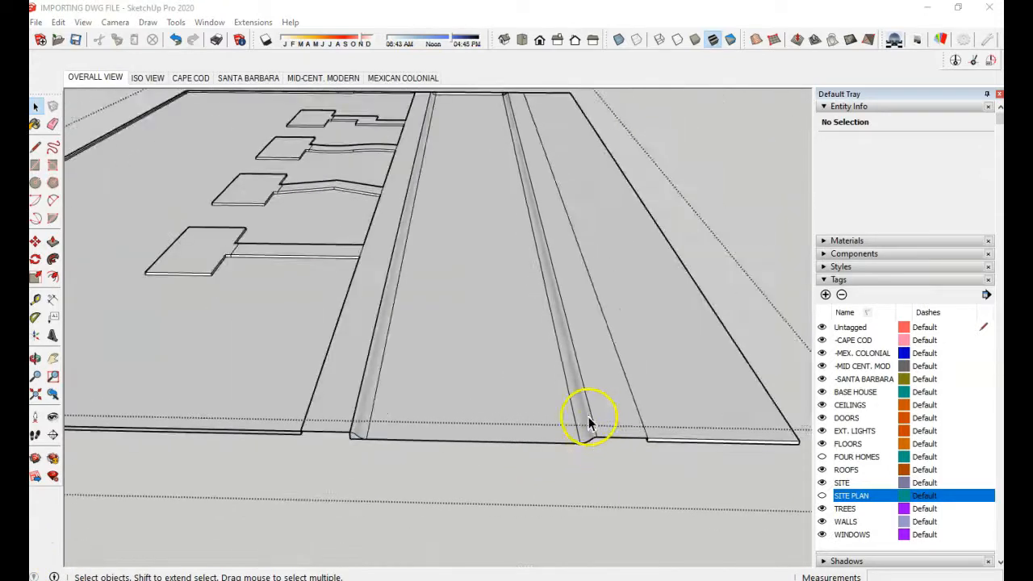
{"action": "middle_click_drag", "start_coordinate": [620, 400], "coordinate": [607, 415]}
{"action": "scroll", "coordinate": [123, 358], "scroll_direction": "up", "scroll_amount": 5}
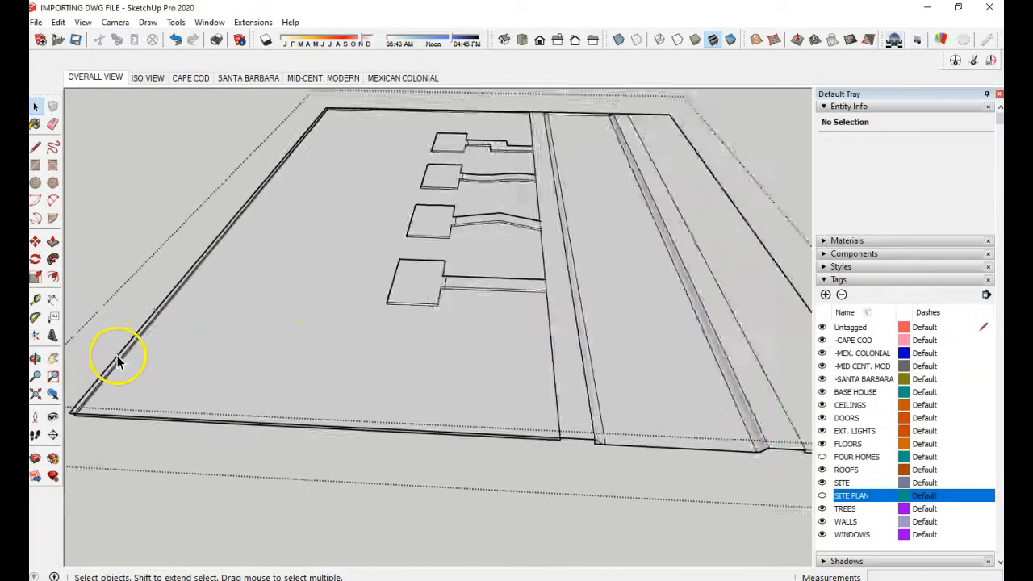
{"action": "middle_click_drag", "start_coordinate": [138, 358], "coordinate": [257, 343]}
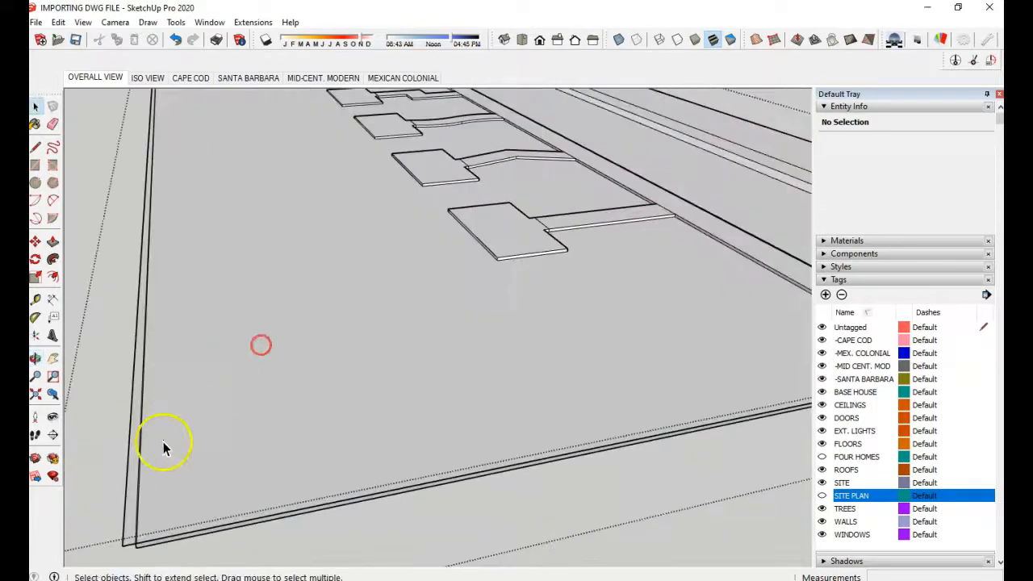
{"action": "left_click", "coordinate": [53, 240]}
{"action": "left_click", "coordinate": [143, 362]}
{"action": "left_click", "coordinate": [139, 323]}
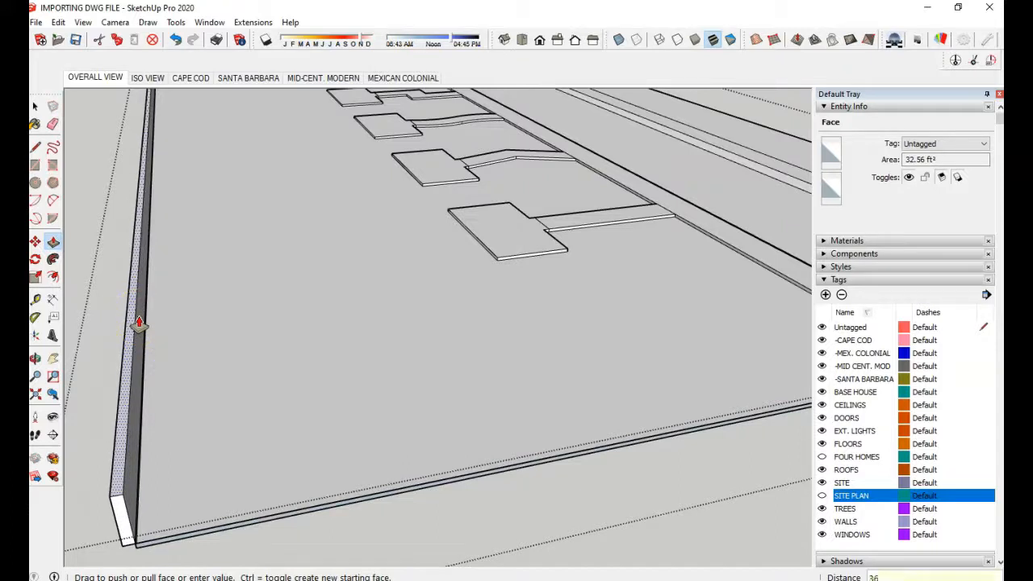
{"action": "key", "text": "Return"}
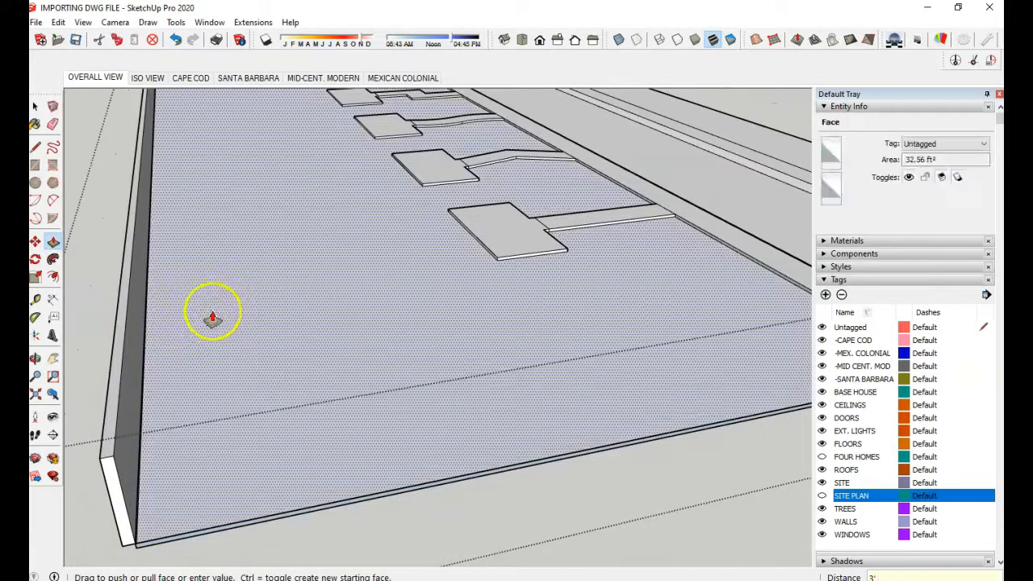
Step: Draw a 4" horizontal line between the midpoints of the side edges on the wall's street-side end face
{"action": "scroll", "coordinate": [213, 317], "scroll_direction": "down", "scroll_amount": 3}
{"action": "scroll", "coordinate": [348, 137], "scroll_direction": "up", "scroll_amount": 6}
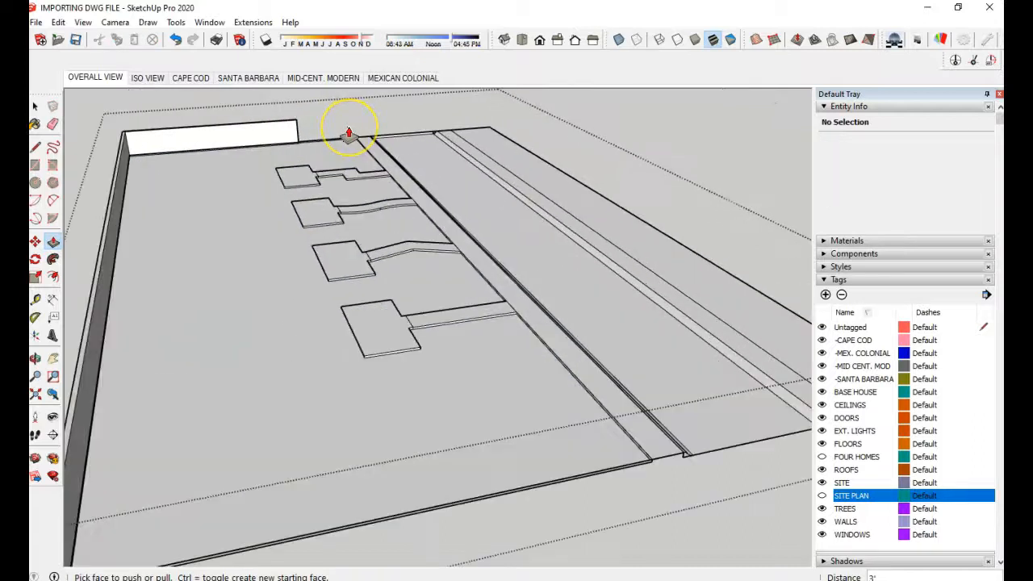
{"action": "middle_click_drag", "start_coordinate": [369, 167], "coordinate": [147, 251]}
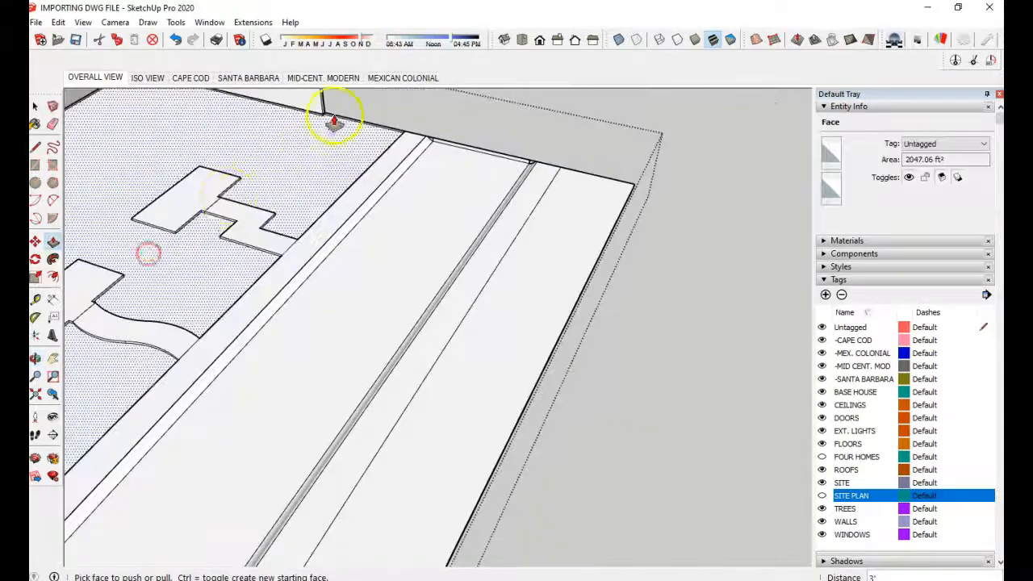
{"action": "scroll", "coordinate": [359, 158], "scroll_direction": "down", "scroll_amount": 2}
{"action": "scroll", "coordinate": [335, 103], "scroll_direction": "up", "scroll_amount": 5}
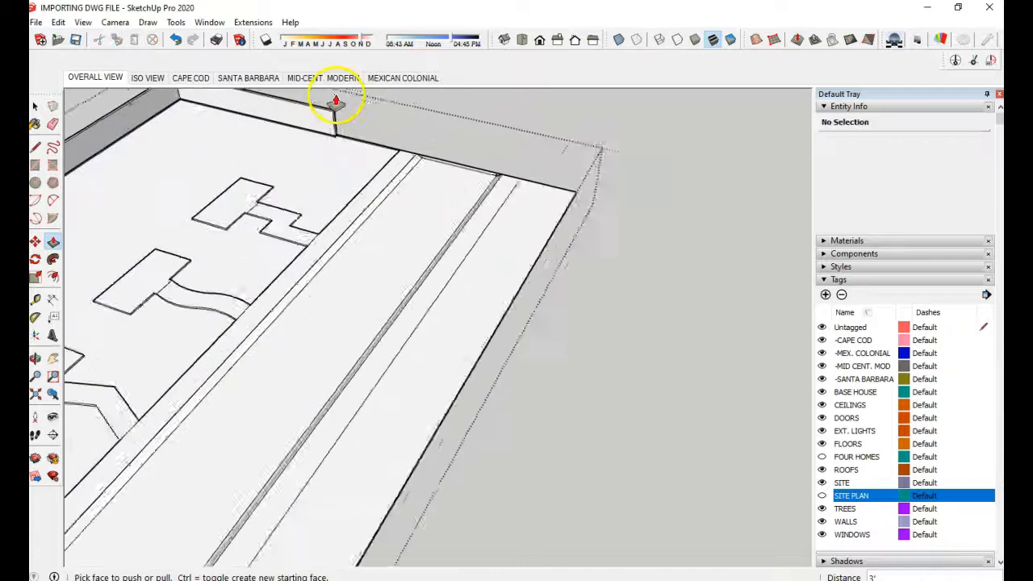
{"action": "scroll", "coordinate": [333, 136], "scroll_direction": "up", "scroll_amount": 4}
{"action": "middle_click_drag", "start_coordinate": [367, 173], "coordinate": [205, 156]}
{"action": "left_click", "coordinate": [36, 149]}
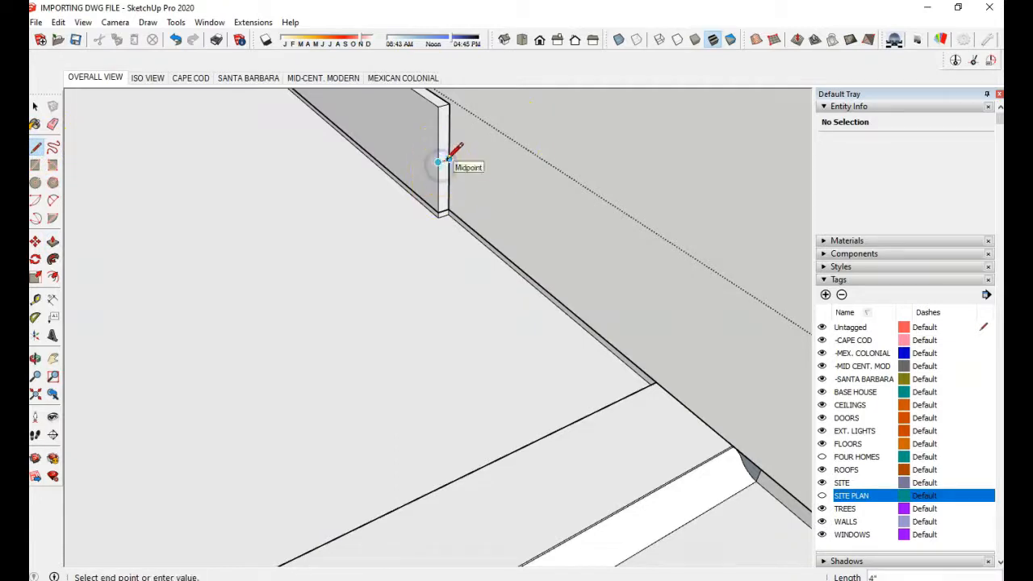
Step: Erase the seam lines at the base of the wall's end and the top edge of the thin strip running toward the sidewalk
{"action": "scroll", "coordinate": [421, 229], "scroll_direction": "up", "scroll_amount": 3}
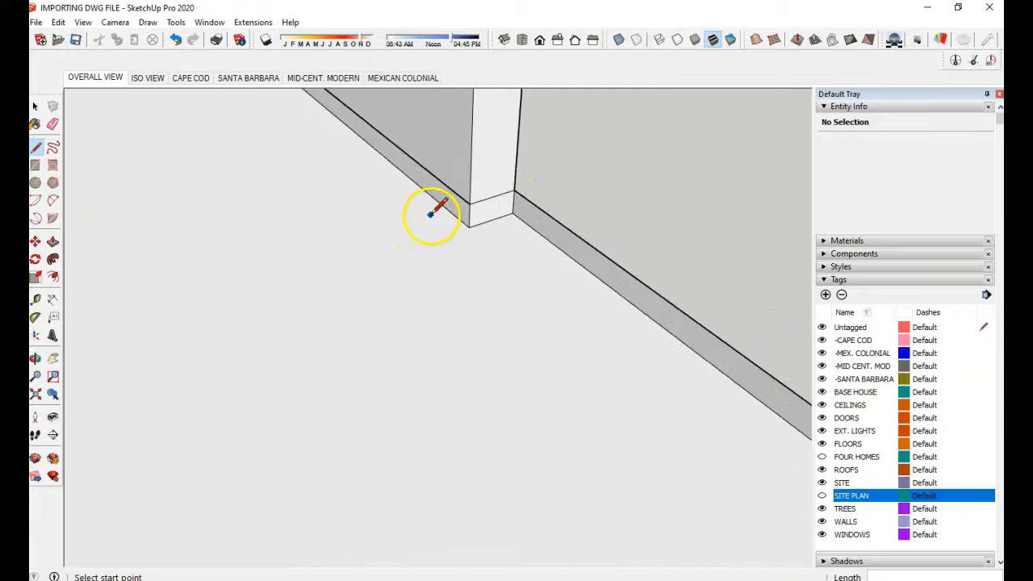
{"action": "middle_click_drag", "start_coordinate": [508, 200], "coordinate": [666, 137]}
{"action": "key", "text": "l"}
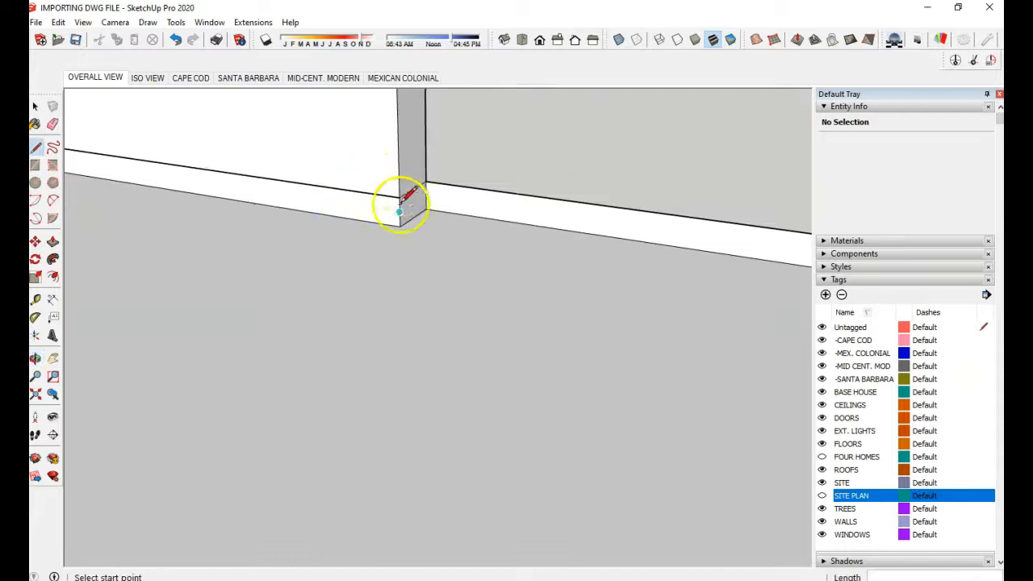
{"action": "scroll", "coordinate": [399, 211], "scroll_direction": "down", "scroll_amount": 6}
{"action": "scroll", "coordinate": [393, 215], "scroll_direction": "up", "scroll_amount": 5}
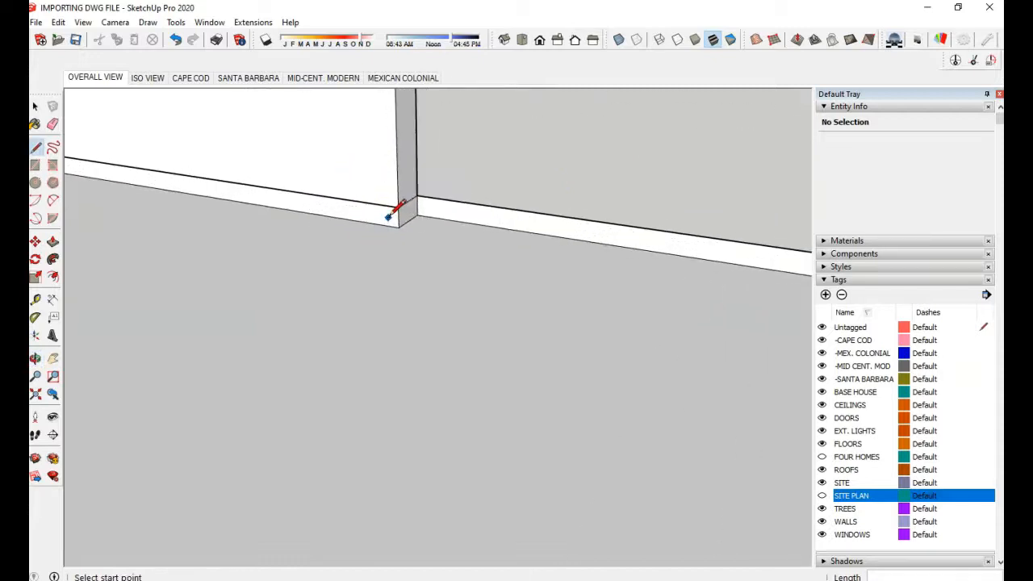
{"action": "scroll", "coordinate": [388, 216], "scroll_direction": "up", "scroll_amount": 2}
{"action": "left_click", "coordinate": [53, 124]}
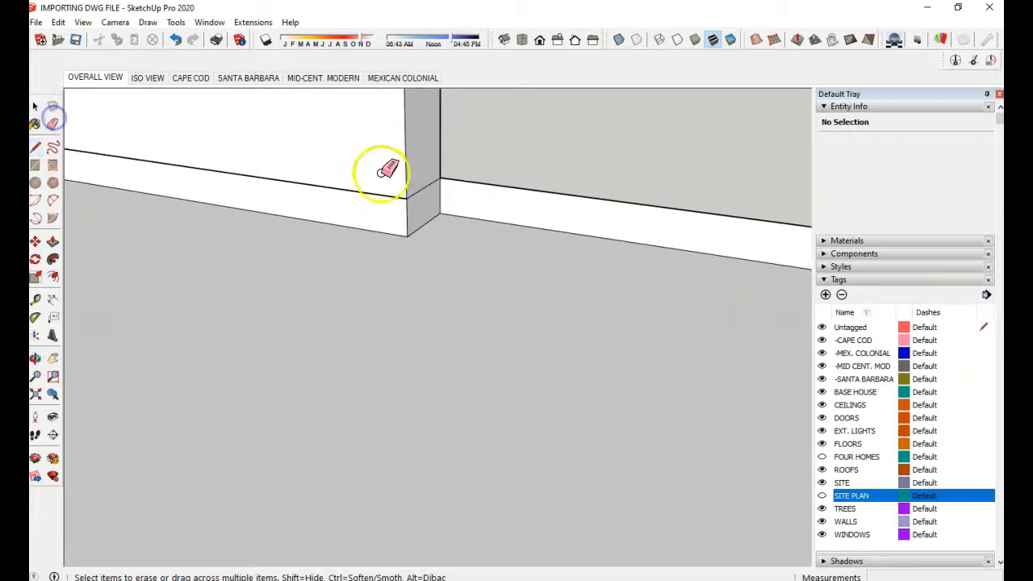
{"action": "left_click", "coordinate": [379, 194]}
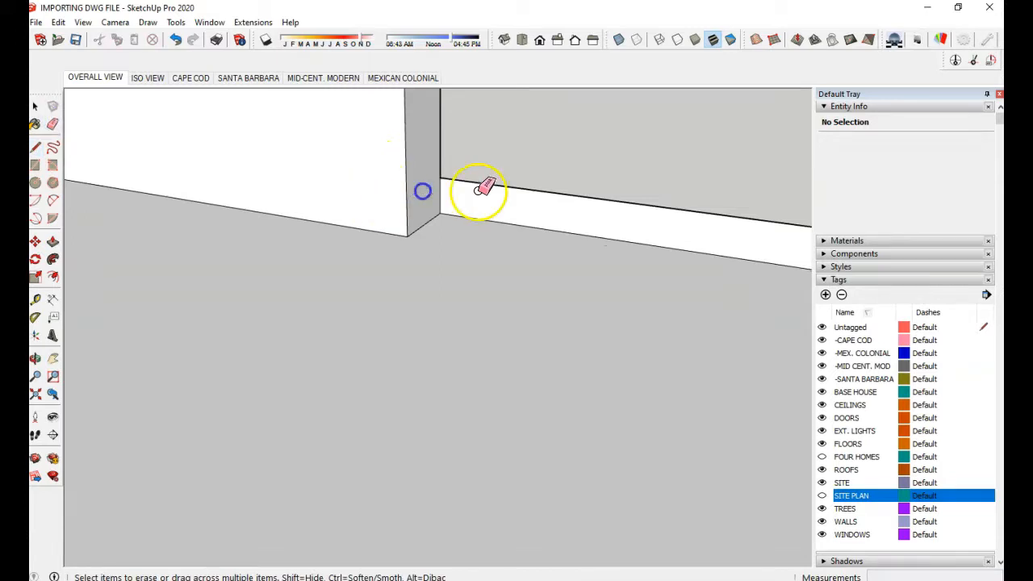
{"action": "mouse_move", "coordinate": [473, 191]}
{"action": "middle_mouse_down"}
{"action": "mouse_move", "coordinate": [369, 216]}
{"action": "mouse_move", "coordinate": [394, 212]}
{"action": "middle_mouse_up"}
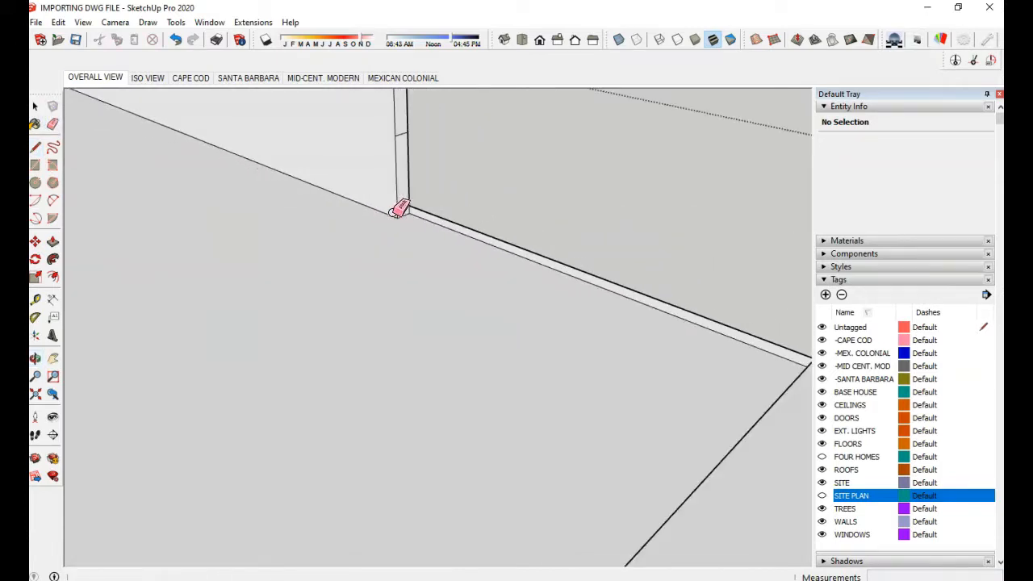
{"action": "left_click", "coordinate": [606, 279]}
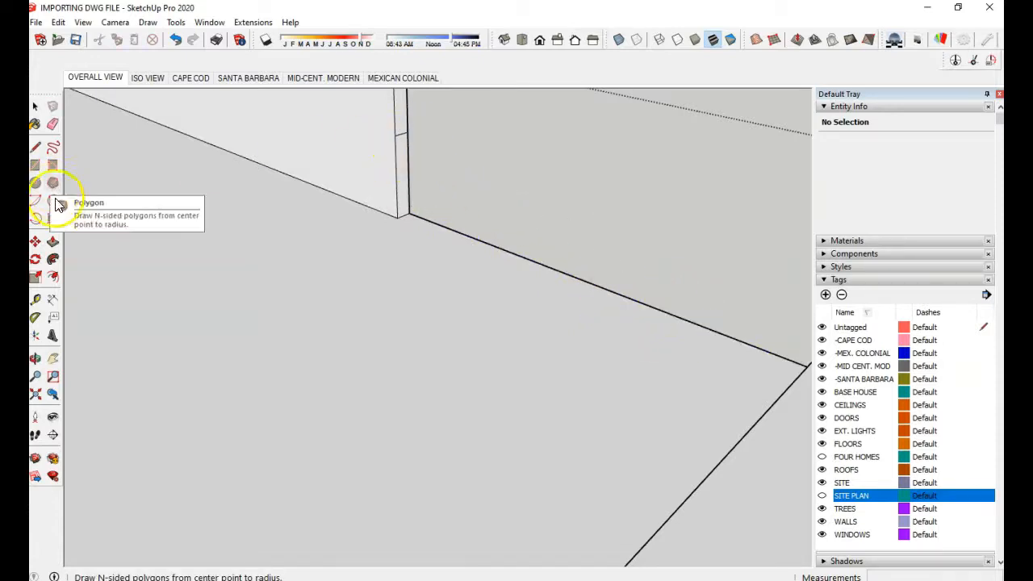
Step: Extend the lower half of the wall's end face about 7' toward the sidewalk with Push/Pull, forming a stepped wall
{"action": "left_click", "coordinate": [52, 242]}
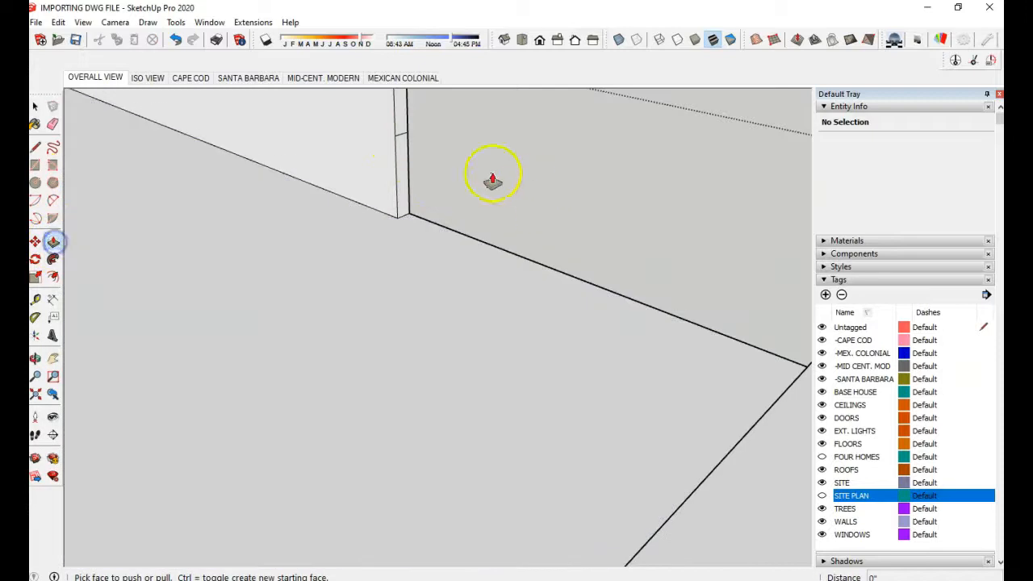
{"action": "left_click_drag", "start_coordinate": [402, 169], "coordinate": [730, 329]}
{"action": "scroll", "coordinate": [349, 253], "scroll_direction": "down", "scroll_amount": 3}
{"action": "mouse_move", "coordinate": [362, 286]}
{"action": "middle_mouse_down"}
{"action": "mouse_move", "coordinate": [452, 258]}
{"action": "mouse_move", "coordinate": [358, 269]}
{"action": "mouse_move", "coordinate": [355, 278]}
{"action": "middle_mouse_up"}
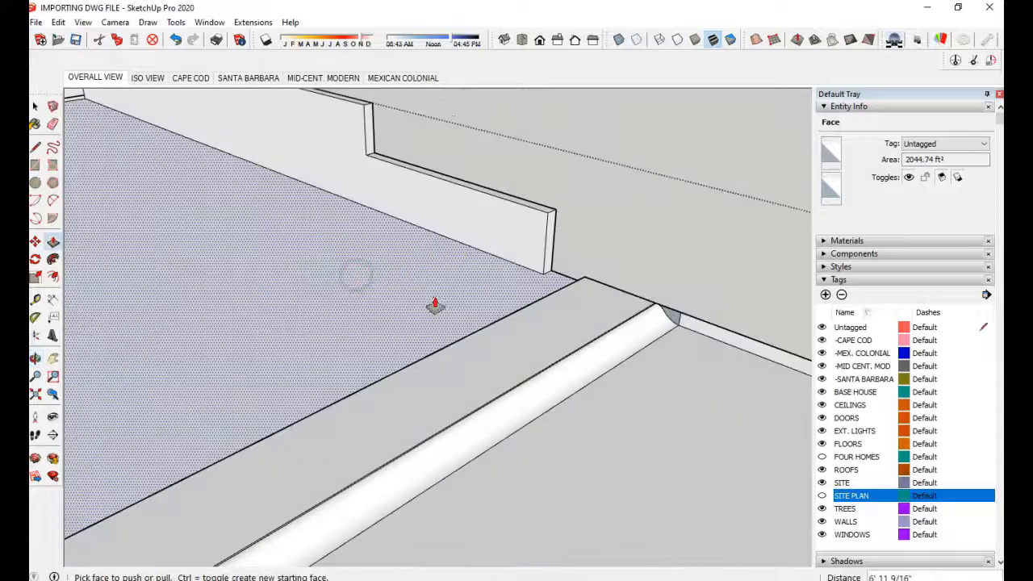
Step: Examine the stepped boundary wall from around the site, including the base of its back run along the lawn
{"action": "scroll", "coordinate": [528, 242], "scroll_direction": "down", "scroll_amount": 3}
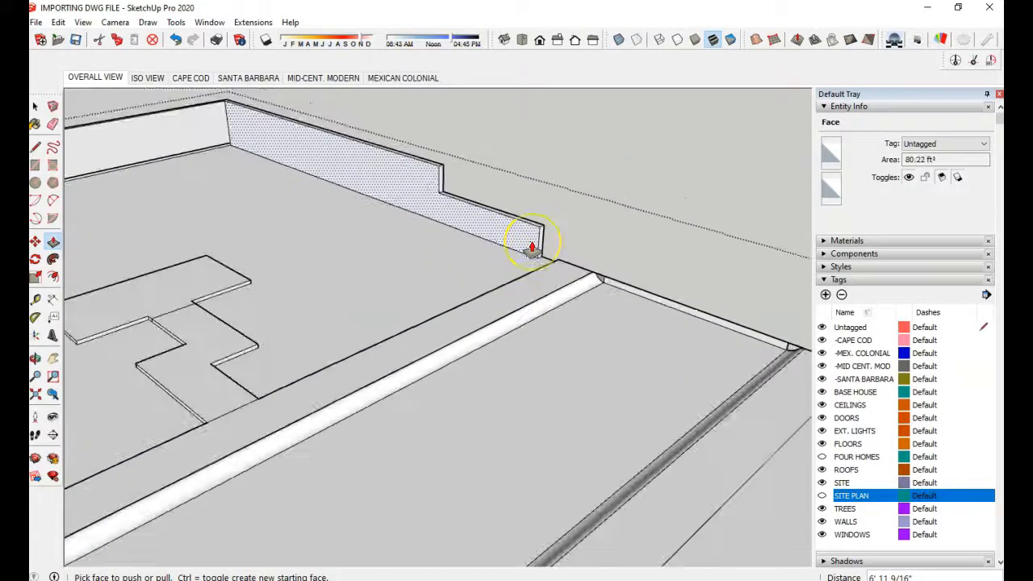
{"action": "scroll", "coordinate": [532, 247], "scroll_direction": "down", "scroll_amount": 2}
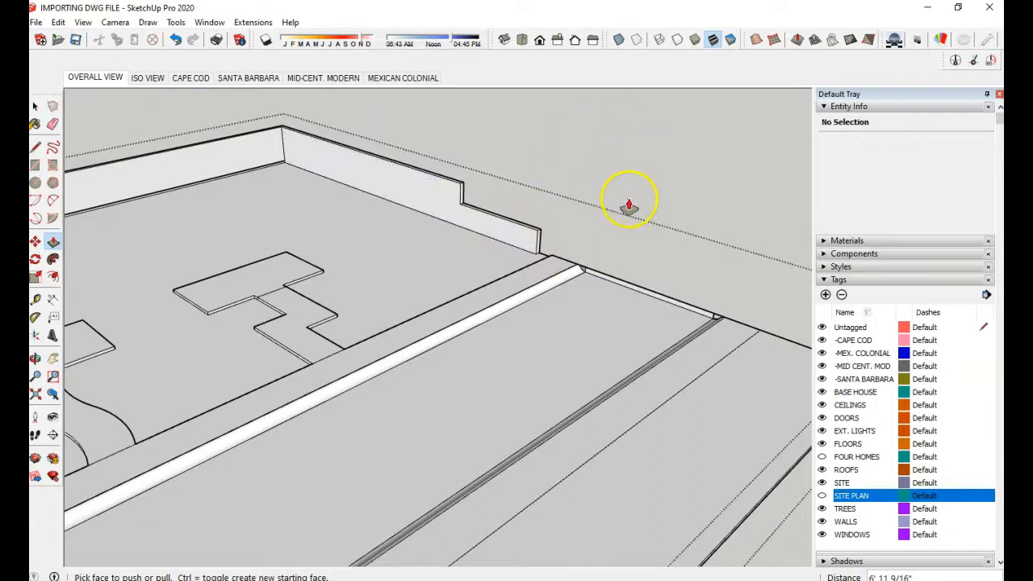
{"action": "scroll", "coordinate": [628, 206], "scroll_direction": "down", "scroll_amount": 6}
{"action": "scroll", "coordinate": [620, 203], "scroll_direction": "down", "scroll_amount": 2}
{"action": "middle_click_drag", "start_coordinate": [618, 201], "coordinate": [620, 110]}
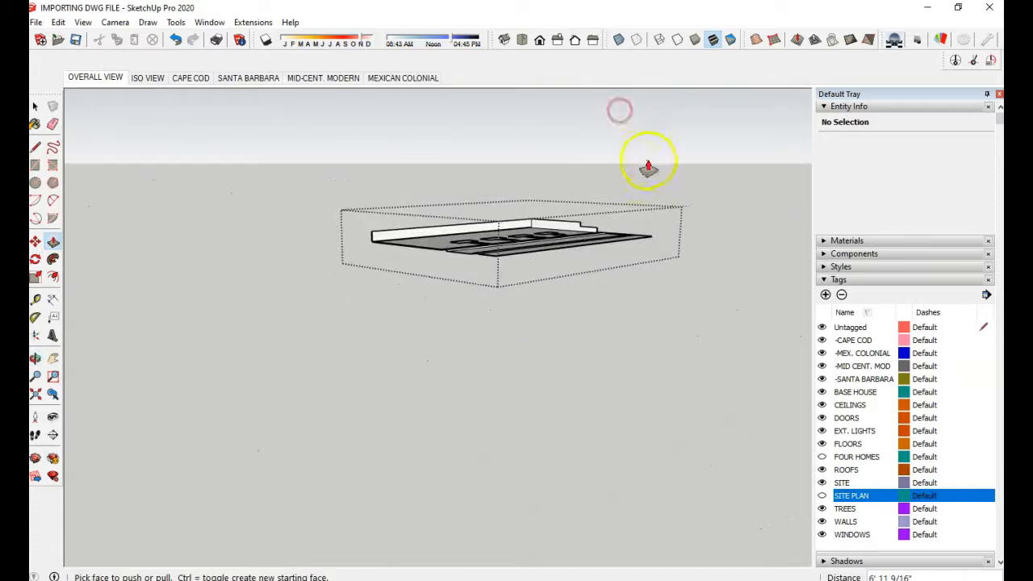
{"action": "middle_click_drag", "start_coordinate": [542, 230], "coordinate": [584, 334]}
{"action": "scroll", "coordinate": [526, 226], "scroll_direction": "up", "scroll_amount": 4}
{"action": "middle_click_drag", "start_coordinate": [531, 216], "coordinate": [307, 253]}
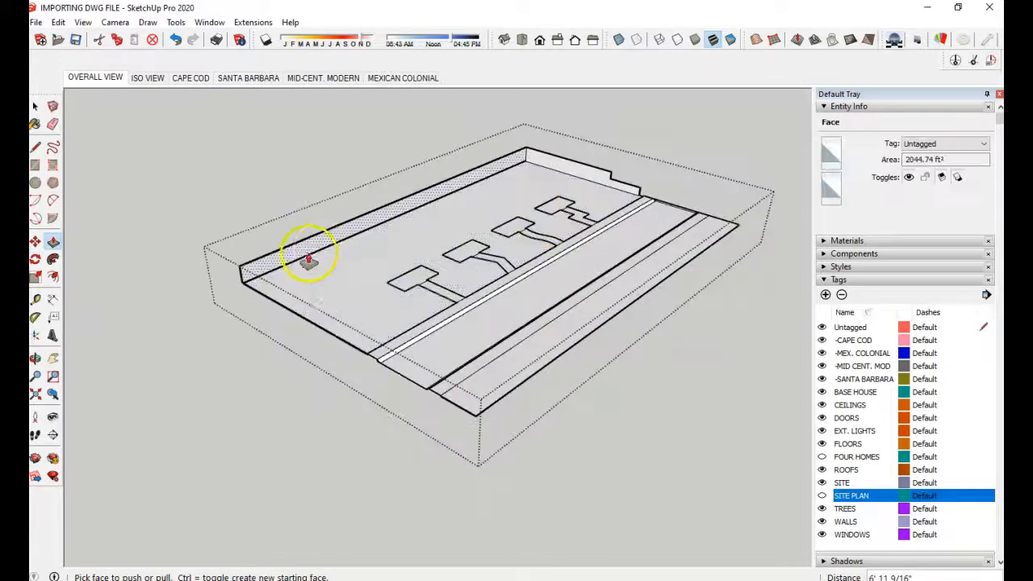
{"action": "scroll", "coordinate": [307, 249], "scroll_direction": "up", "scroll_amount": 3}
{"action": "scroll", "coordinate": [203, 307], "scroll_direction": "up", "scroll_amount": 4}
{"action": "scroll", "coordinate": [200, 319], "scroll_direction": "up", "scroll_amount": 4}
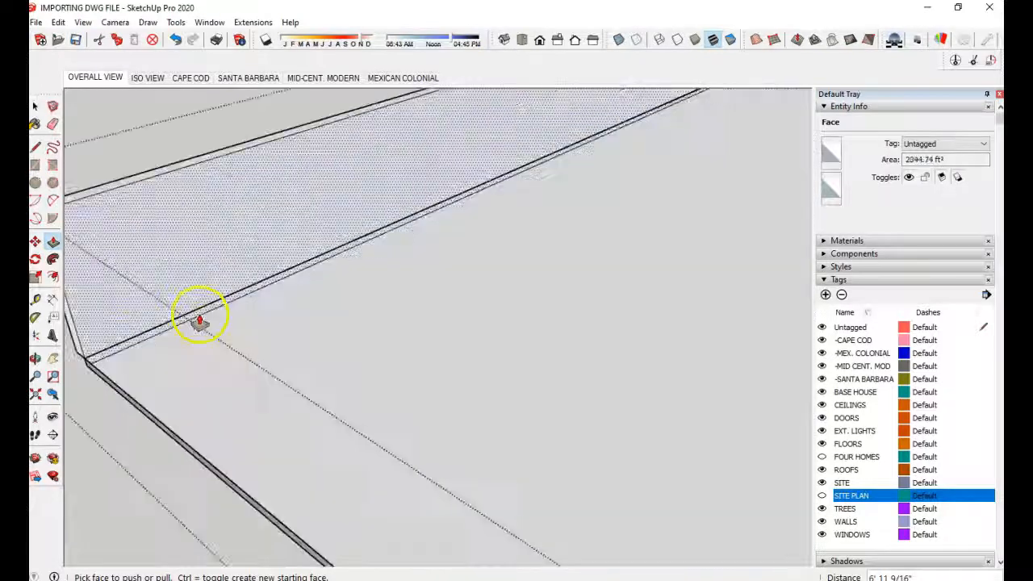
Step: Review the stepped boundary wall and lot from around the site, and close the site group
{"action": "left_click", "coordinate": [53, 123]}
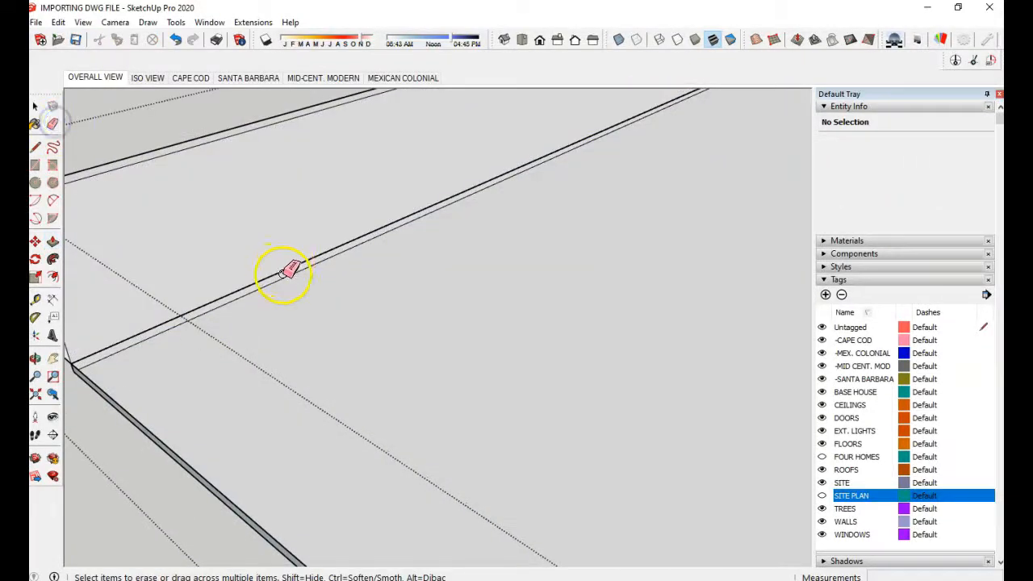
{"action": "scroll", "coordinate": [351, 278], "scroll_direction": "down", "scroll_amount": 8}
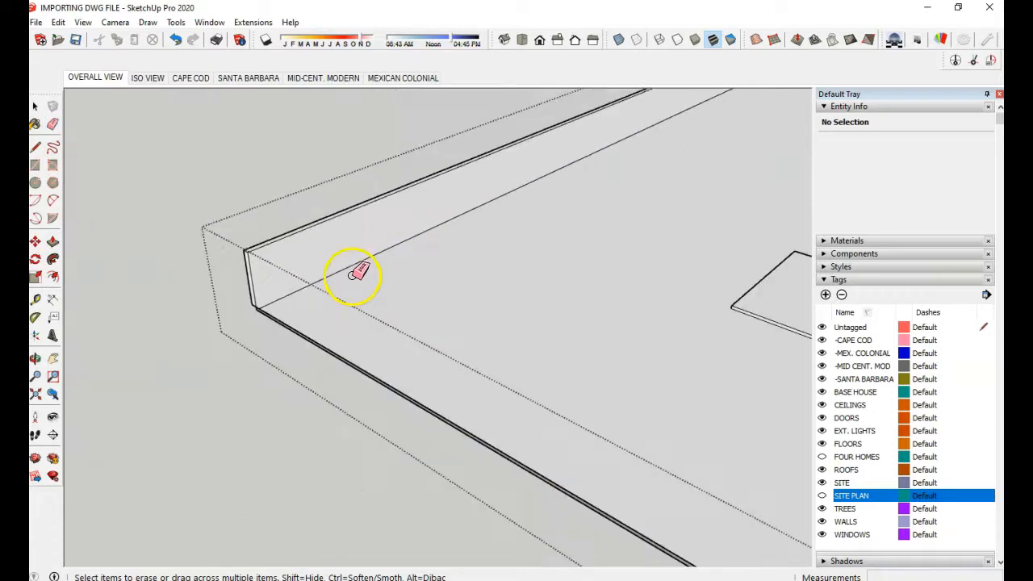
{"action": "mouse_move", "coordinate": [639, 339]}
{"action": "middle_mouse_down"}
{"action": "mouse_move", "coordinate": [201, 265]}
{"action": "mouse_move", "coordinate": [222, 294]}
{"action": "mouse_move", "coordinate": [575, 330]}
{"action": "mouse_move", "coordinate": [616, 318]}
{"action": "middle_mouse_up"}
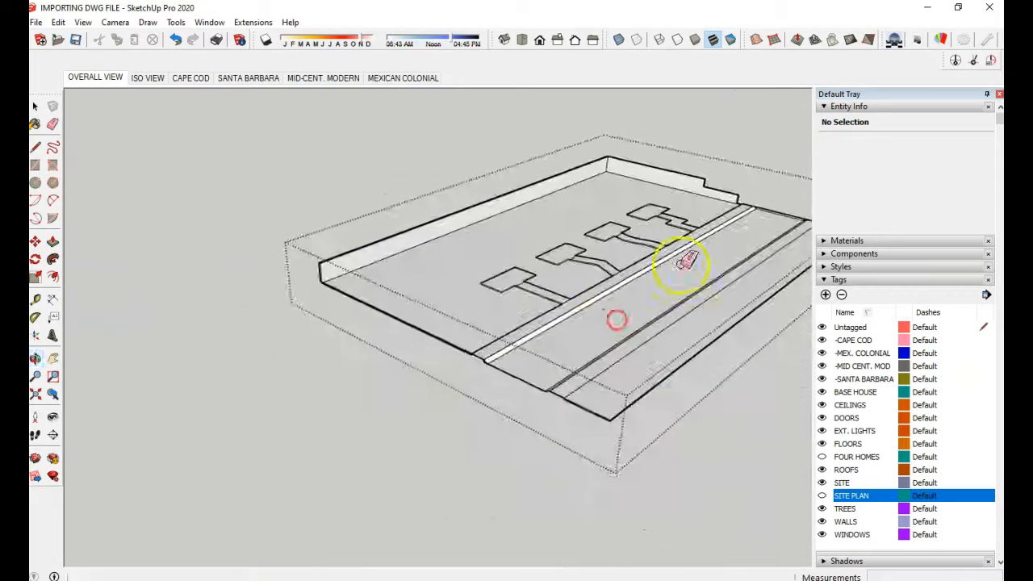
{"action": "scroll", "coordinate": [694, 219], "scroll_direction": "up", "scroll_amount": 3}
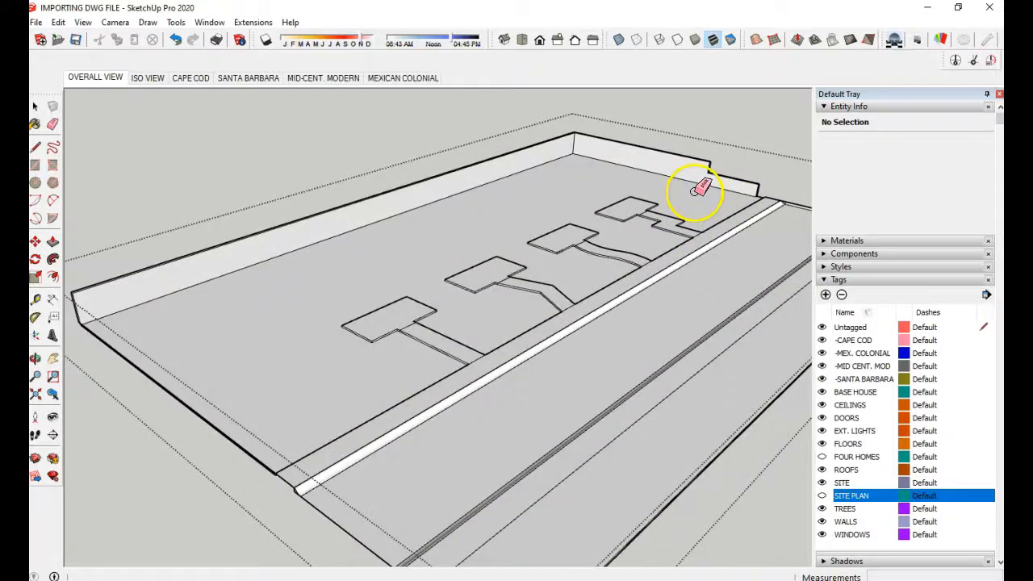
{"action": "middle_click_drag", "start_coordinate": [309, 308], "coordinate": [529, 286]}
{"action": "scroll", "coordinate": [529, 285], "scroll_direction": "down", "scroll_amount": 3}
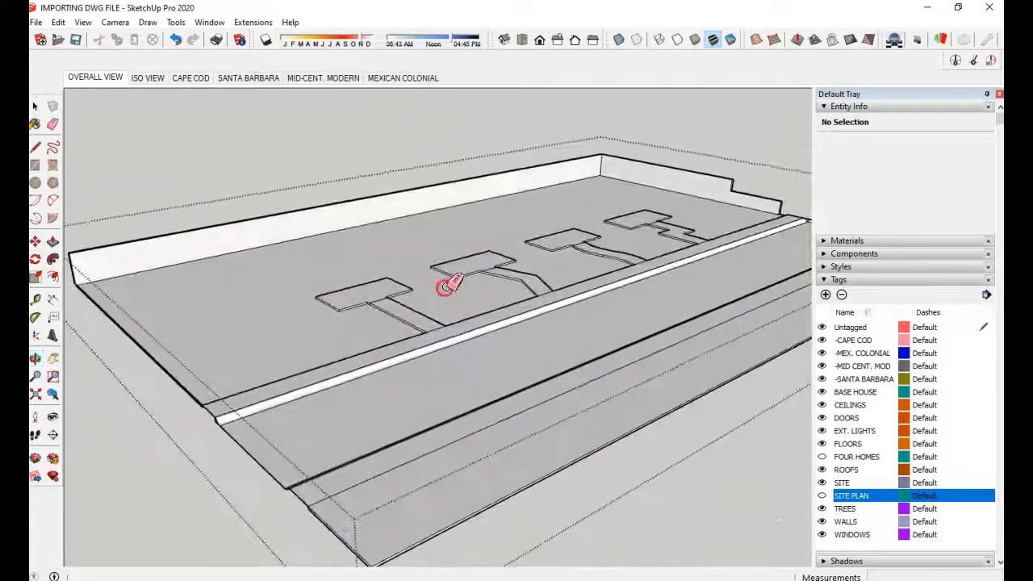
{"action": "left_click", "coordinate": [37, 107]}
{"action": "left_click", "coordinate": [296, 138]}
{"action": "left_click_drag", "start_coordinate": [327, 275], "coordinate": [80, 244]}
{"action": "key", "text": "space"}
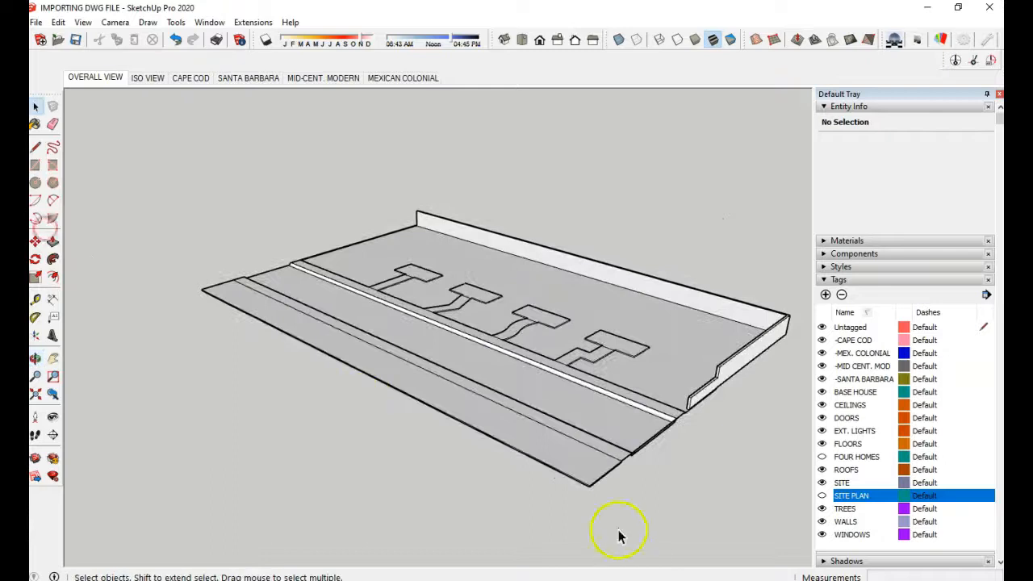
{"action": "scroll", "coordinate": [638, 468], "scroll_direction": "up", "scroll_amount": 6}
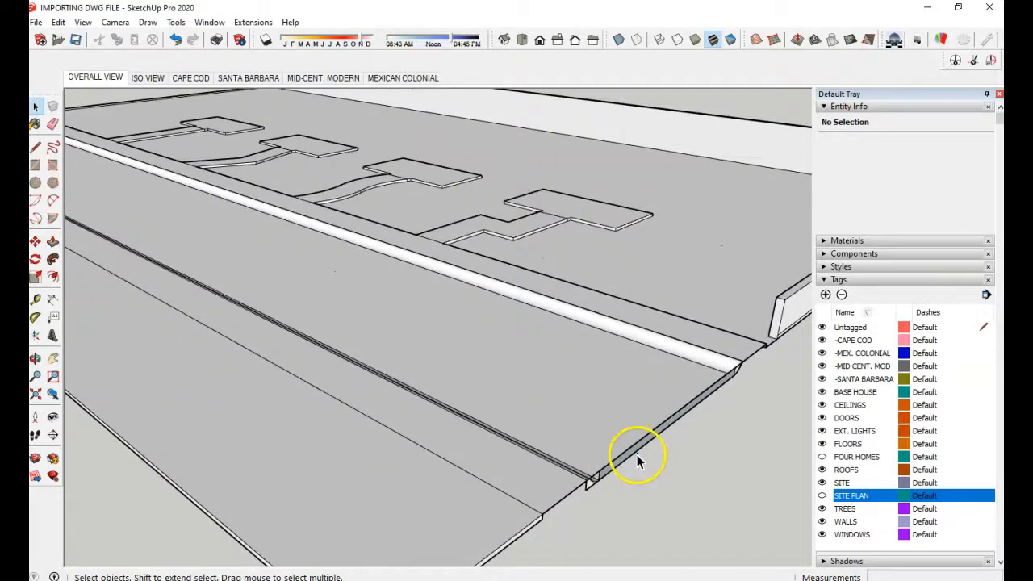
{"action": "scroll", "coordinate": [637, 460], "scroll_direction": "up", "scroll_amount": 2}
{"action": "left_click", "coordinate": [52, 124]}
{"action": "left_click", "coordinate": [607, 460]}
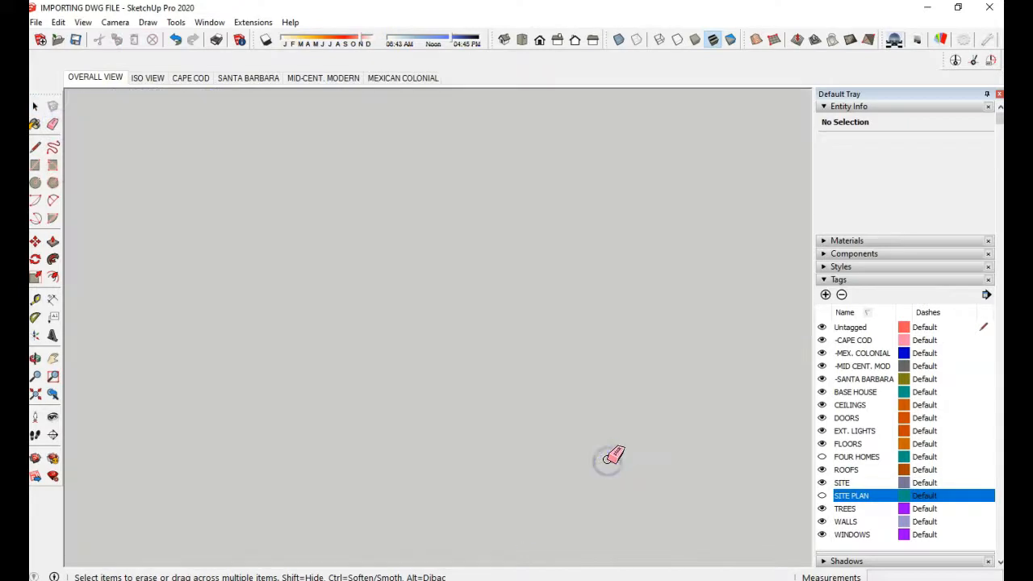
{"action": "left_click", "coordinate": [175, 40]}
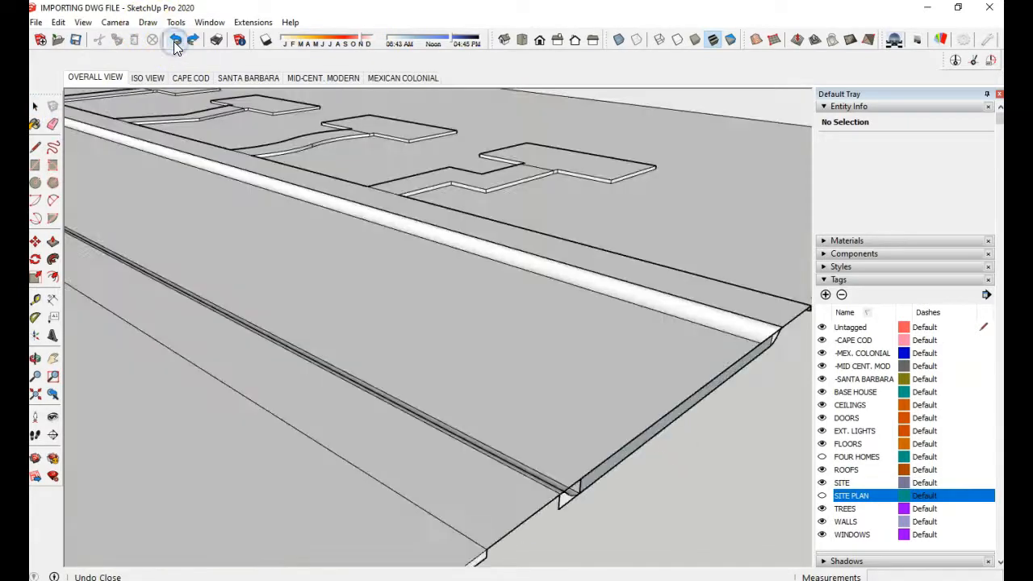
Step: Reopen the site group and erase the leftover edges and thin end faces along the street's open end between the two curbs
{"action": "key", "text": "space"}
{"action": "left_click", "coordinate": [615, 413]}
{"action": "left_click", "coordinate": [52, 124]}
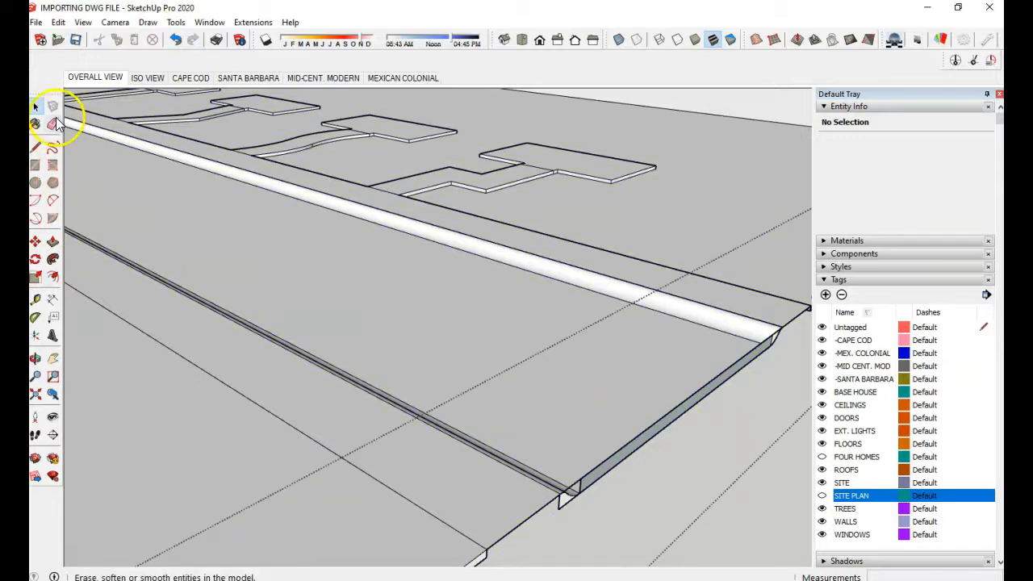
{"action": "left_click", "coordinate": [601, 465]}
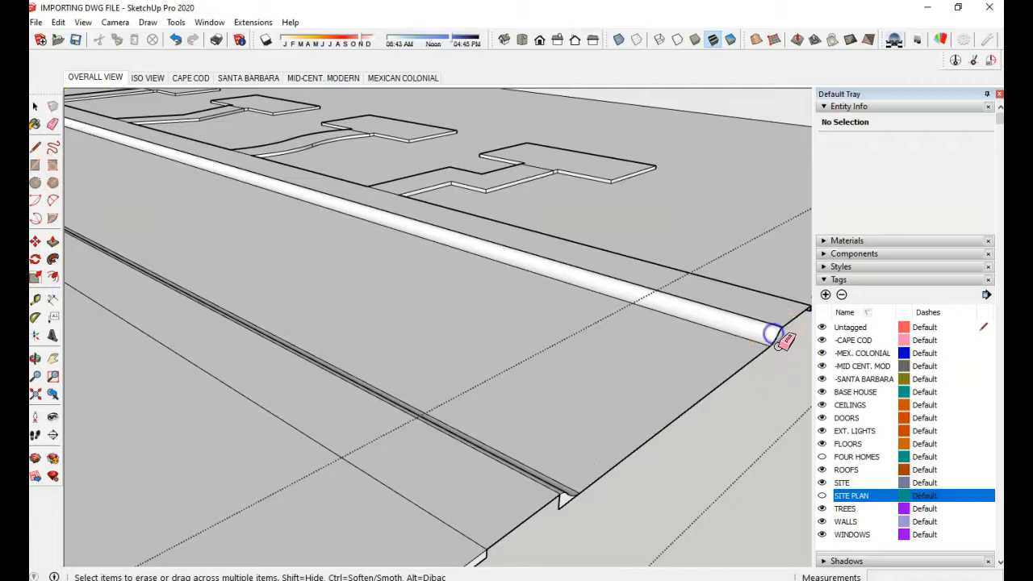
{"action": "mouse_move", "coordinate": [554, 479]}
{"action": "middle_mouse_down"}
{"action": "mouse_move", "coordinate": [554, 377]}
{"action": "mouse_move", "coordinate": [399, 399]}
{"action": "mouse_move", "coordinate": [547, 516]}
{"action": "mouse_move", "coordinate": [570, 481]}
{"action": "middle_mouse_up"}
{"action": "left_click", "coordinate": [552, 458]}
{"action": "middle_click_drag", "start_coordinate": [446, 480], "coordinate": [608, 479]}
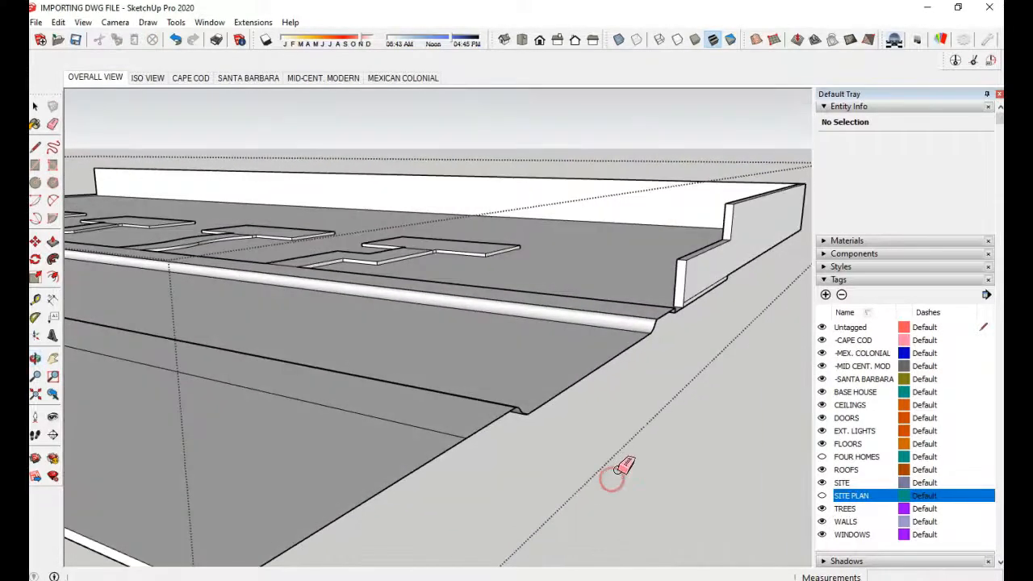
{"action": "middle_click_drag", "start_coordinate": [650, 356], "coordinate": [654, 349]}
Step: Lower the outermost ground strip across the street by 2" with Push/Pull
{"action": "middle_click_drag", "start_coordinate": [287, 397], "coordinate": [611, 375]}
{"action": "scroll", "coordinate": [612, 375], "scroll_direction": "down", "scroll_amount": 5}
{"action": "mouse_move", "coordinate": [200, 408]}
{"action": "middle_mouse_down"}
{"action": "mouse_move", "coordinate": [335, 433]}
{"action": "mouse_move", "coordinate": [290, 446]}
{"action": "middle_mouse_up"}
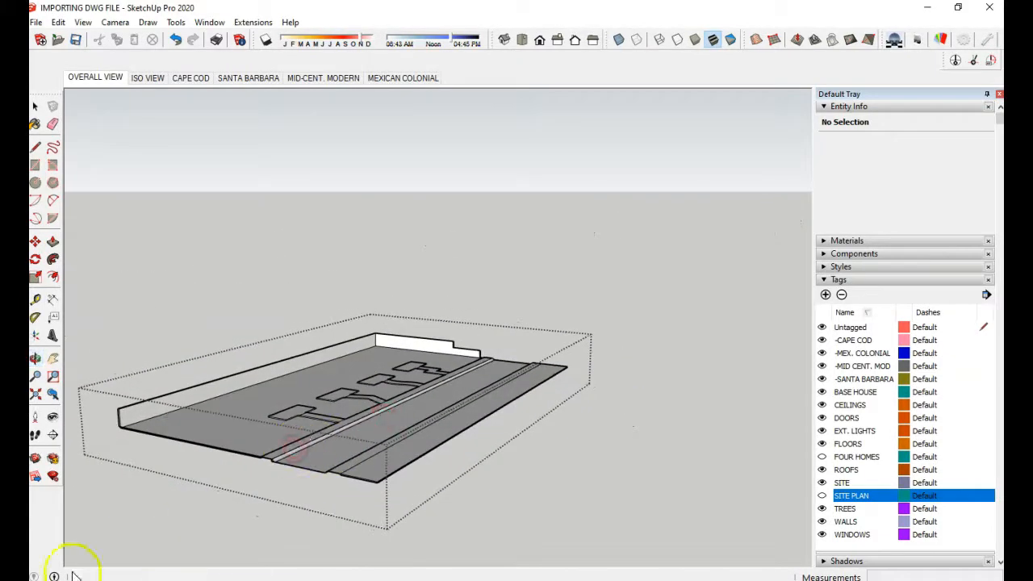
{"action": "scroll", "coordinate": [404, 484], "scroll_direction": "up", "scroll_amount": 10}
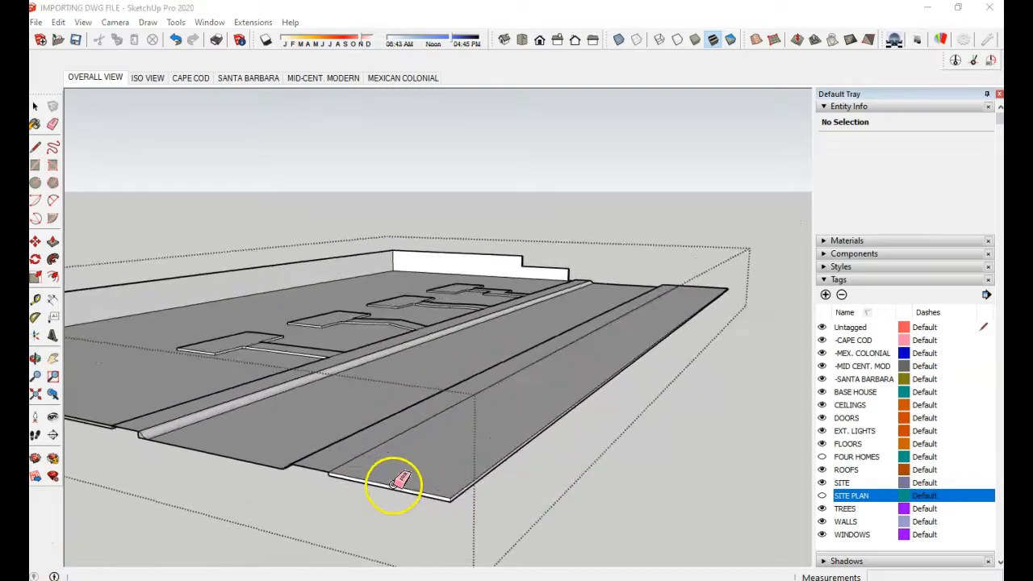
{"action": "mouse_move", "coordinate": [405, 474]}
{"action": "middle_mouse_down"}
{"action": "mouse_move", "coordinate": [558, 461]}
{"action": "mouse_move", "coordinate": [623, 475]}
{"action": "mouse_move", "coordinate": [492, 509]}
{"action": "middle_mouse_up"}
{"action": "scroll", "coordinate": [431, 456], "scroll_direction": "up", "scroll_amount": 2}
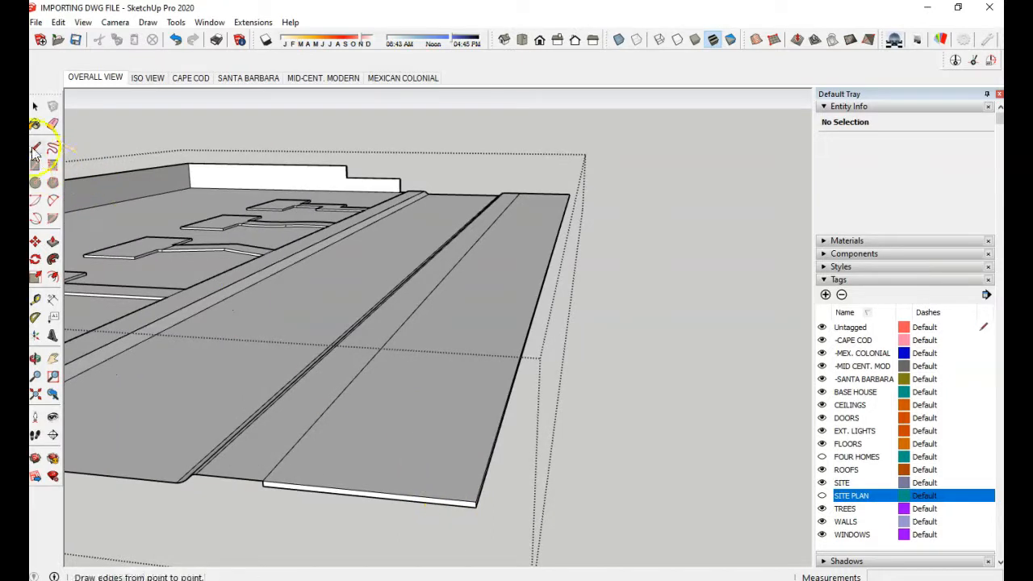
{"action": "left_click", "coordinate": [53, 242]}
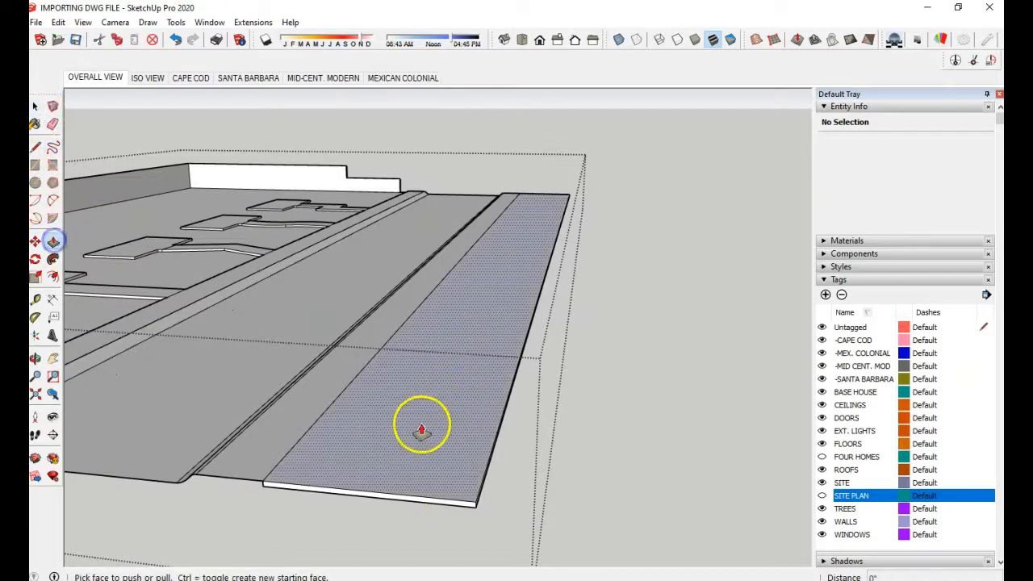
{"action": "left_click", "coordinate": [414, 427]}
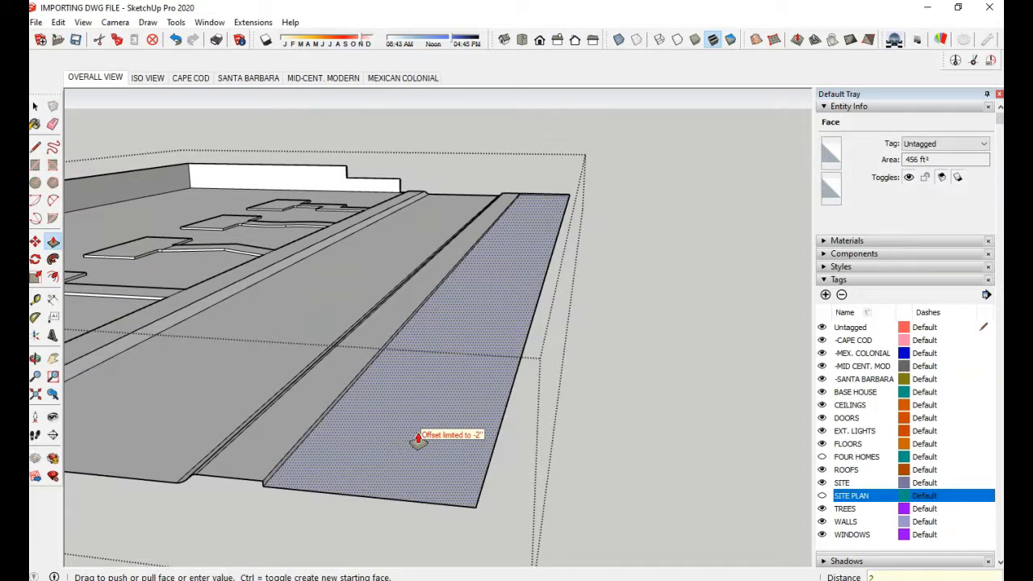
{"action": "left_click", "coordinate": [418, 440]}
Step: Erase the leftover top and corner edges of the thin face at the far end of the lowered outermost strip
{"action": "middle_click_drag", "start_coordinate": [392, 438], "coordinate": [473, 433]}
{"action": "scroll", "coordinate": [379, 238], "scroll_direction": "up", "scroll_amount": 3}
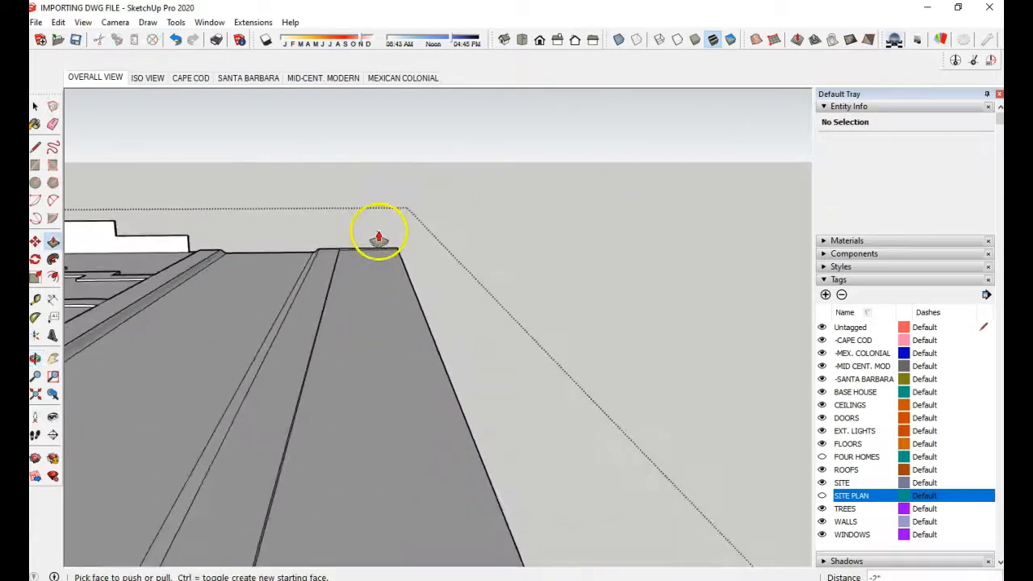
{"action": "scroll", "coordinate": [372, 250], "scroll_direction": "up", "scroll_amount": 4}
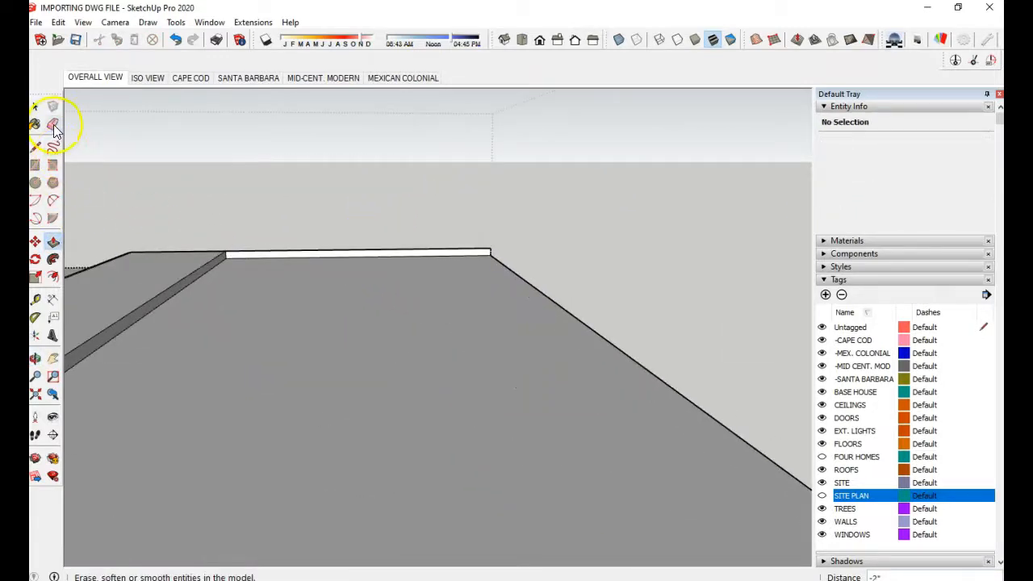
{"action": "left_click", "coordinate": [52, 125]}
{"action": "left_click", "coordinate": [400, 247]}
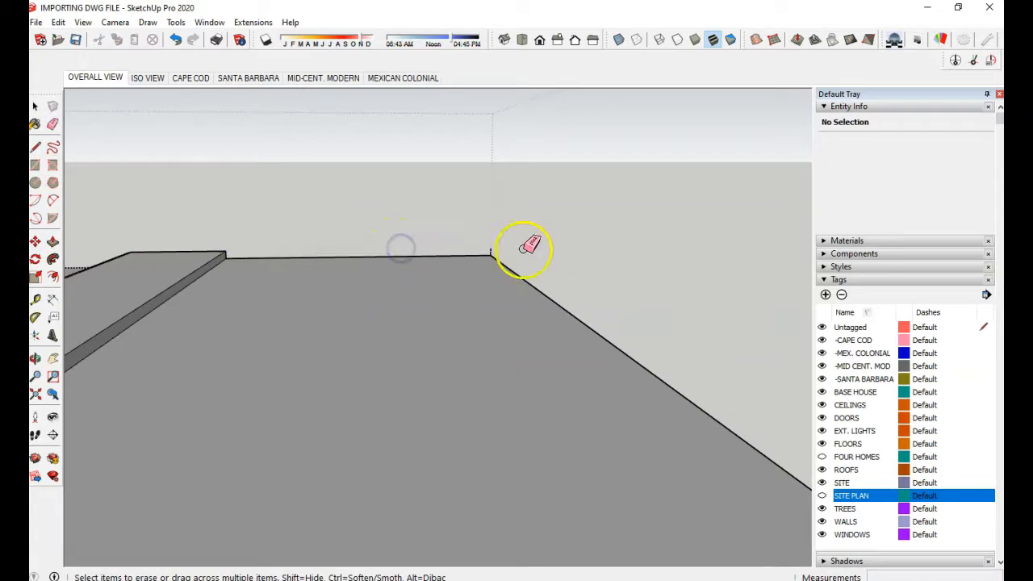
{"action": "scroll", "coordinate": [494, 247], "scroll_direction": "down", "scroll_amount": 6}
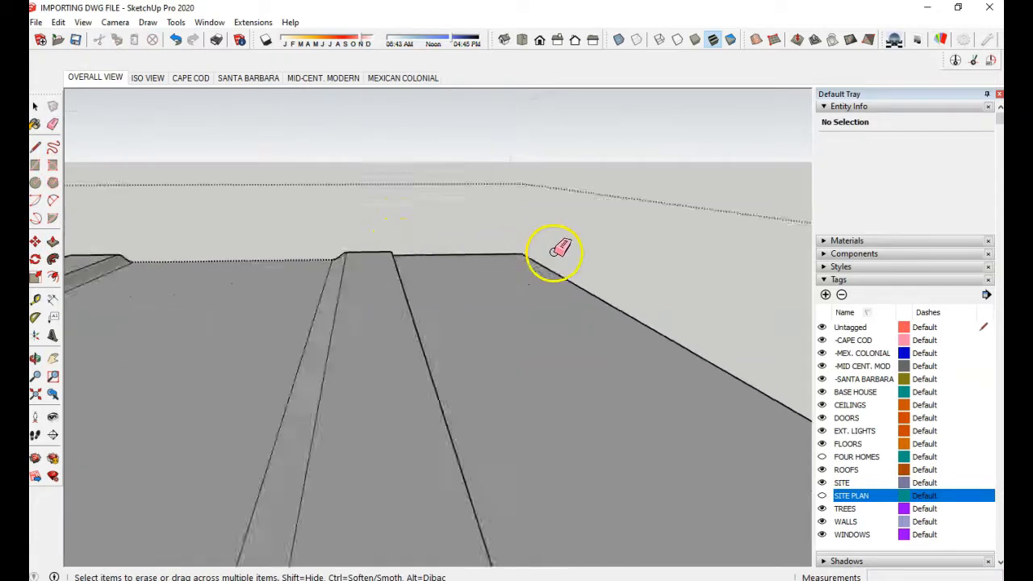
Step: Check the whole site model and exit editing of the site group
{"action": "middle_click_drag", "start_coordinate": [508, 396], "coordinate": [450, 390]}
{"action": "scroll", "coordinate": [476, 456], "scroll_direction": "up", "scroll_amount": 2}
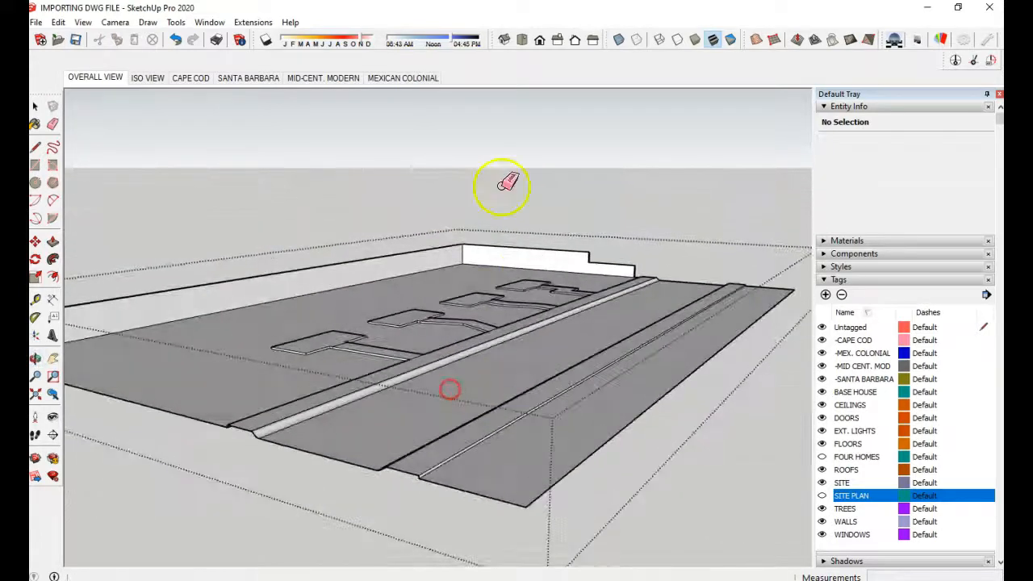
{"action": "key", "text": "e"}
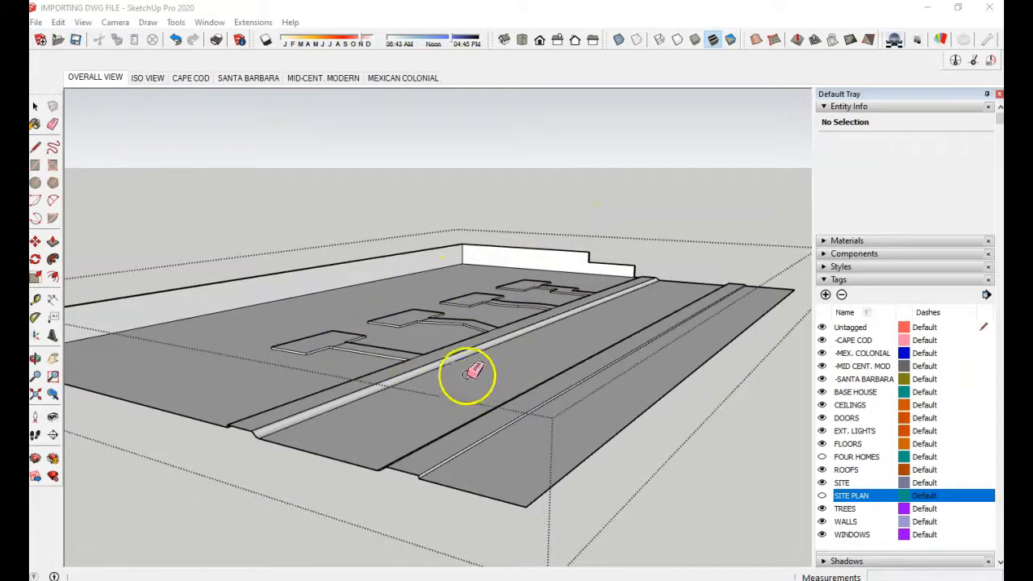
{"action": "scroll", "coordinate": [530, 346], "scroll_direction": "down", "scroll_amount": 3}
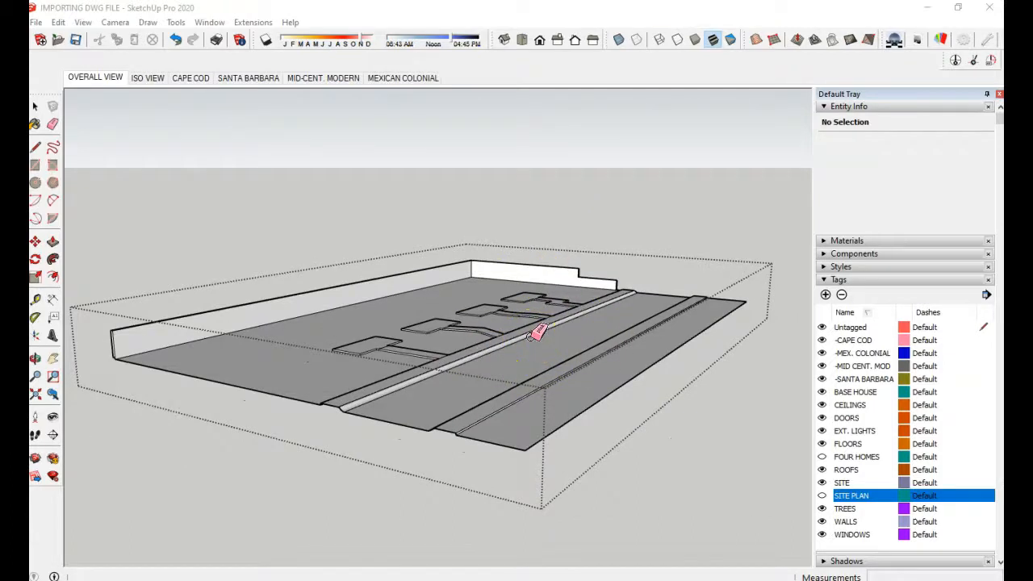
{"action": "left_click", "coordinate": [640, 367]}
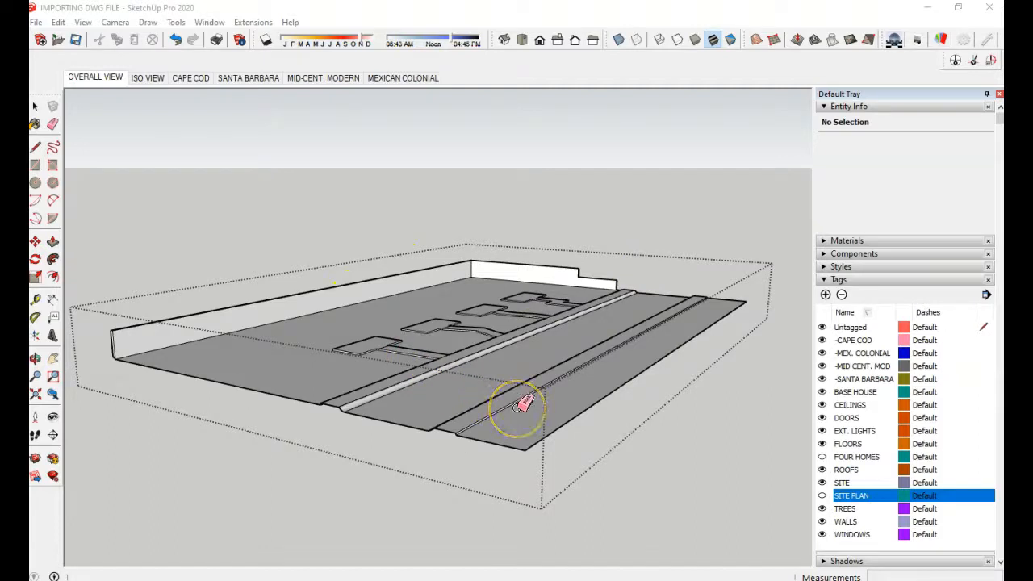
{"action": "left_click", "coordinate": [35, 105]}
{"action": "left_click", "coordinate": [457, 185]}
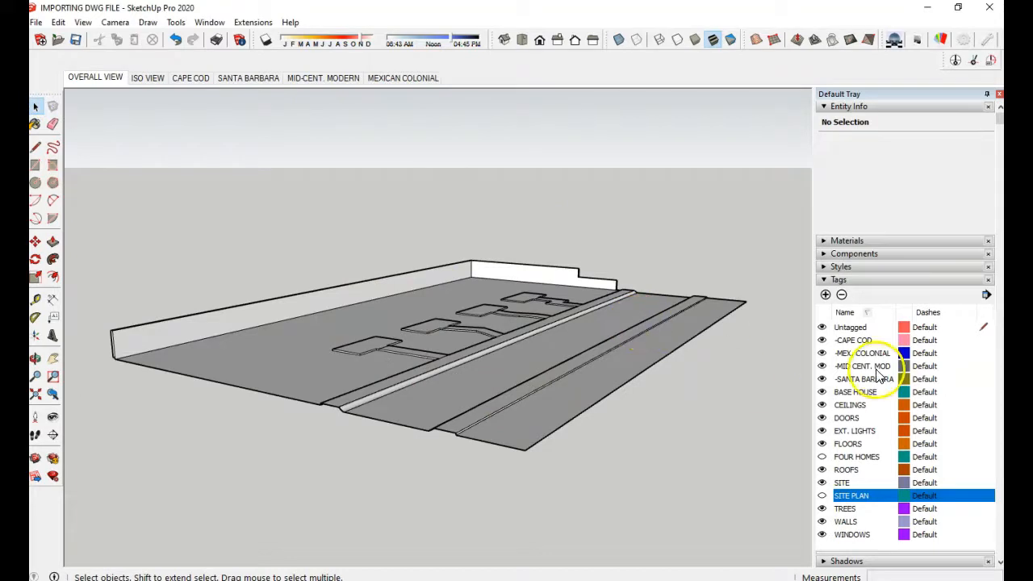